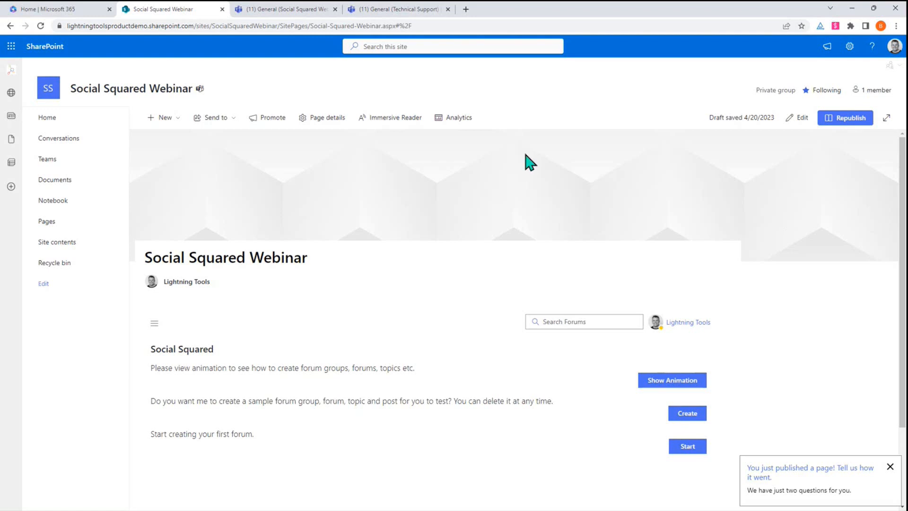
- Look over the Social Squared Webinar page and open it for editing
scroll(361, 274, "down", 2)
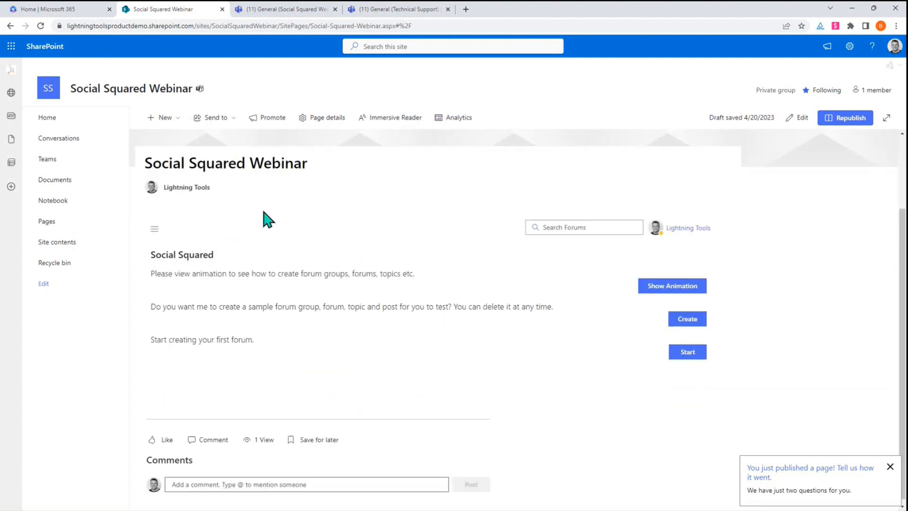
scroll(450, 282, "up", 1)
scroll(449, 283, "up", 2)
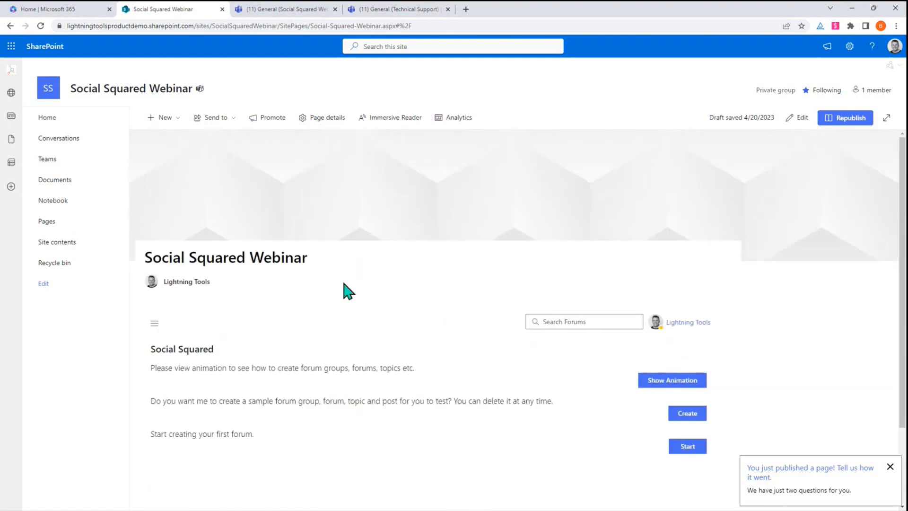
left_click(799, 118)
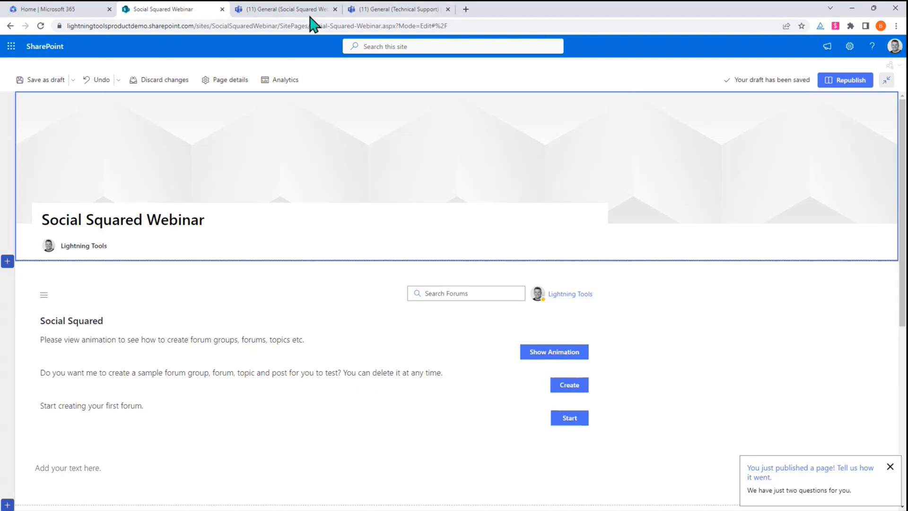
- Compare the Social Squared Forums in the two open Microsoft Teams channels with the web part on the SharePoint page
left_click(302, 11)
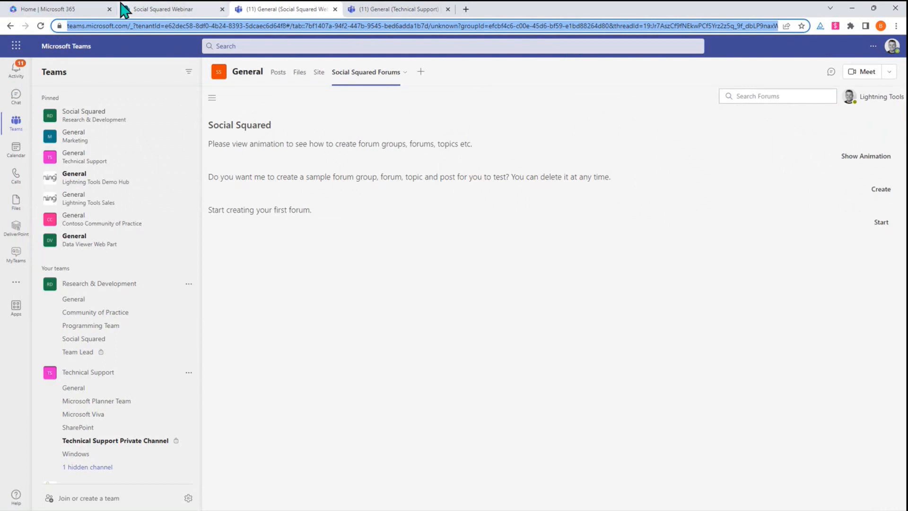
left_click(179, 11)
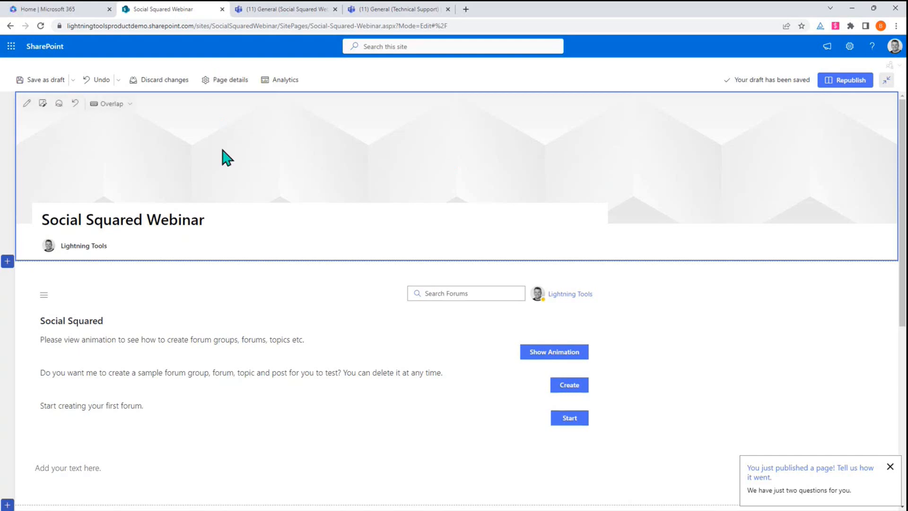
left_click(266, 11)
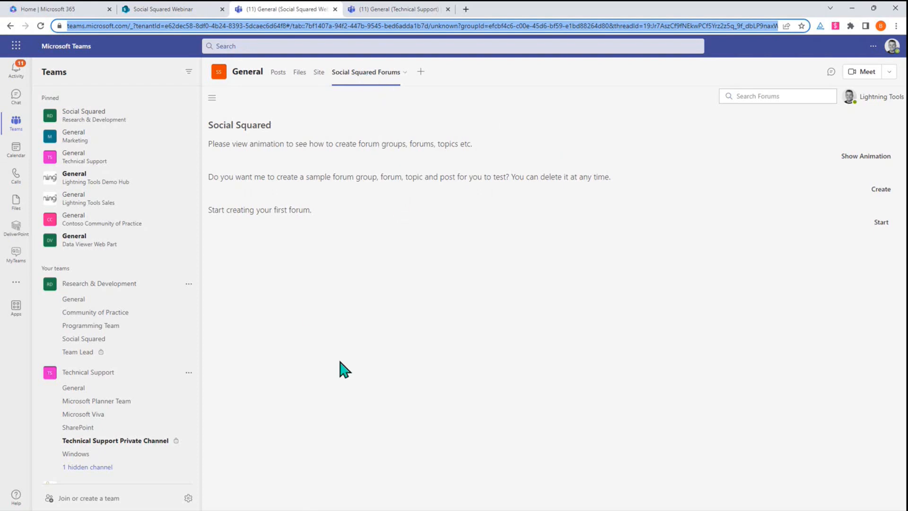
left_click(189, 13)
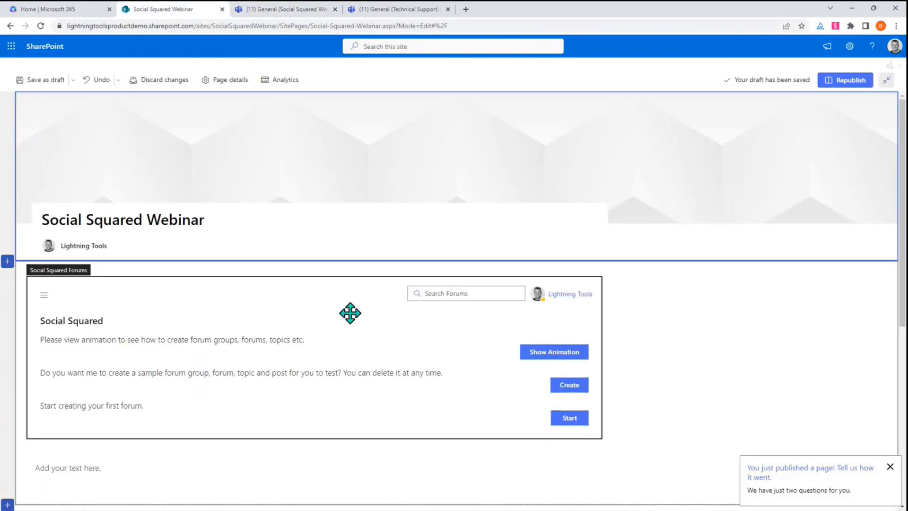
left_click(411, 11)
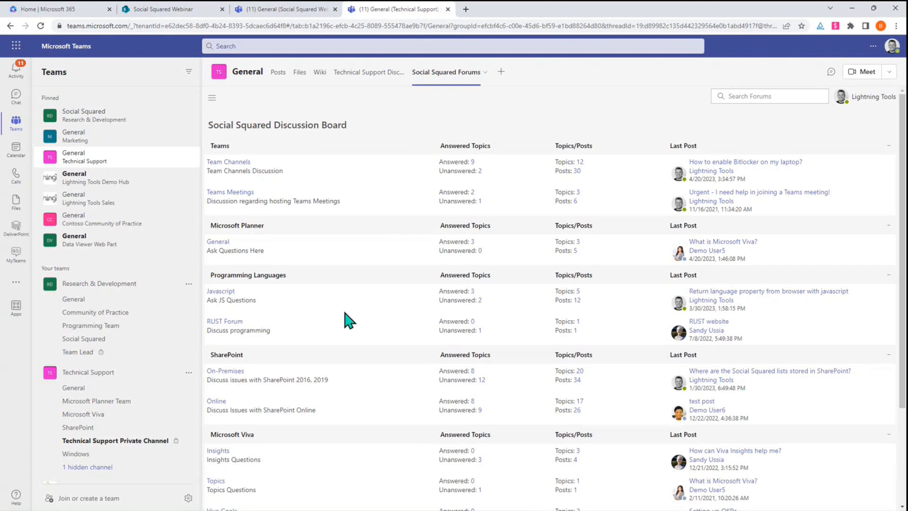
left_click(189, 20)
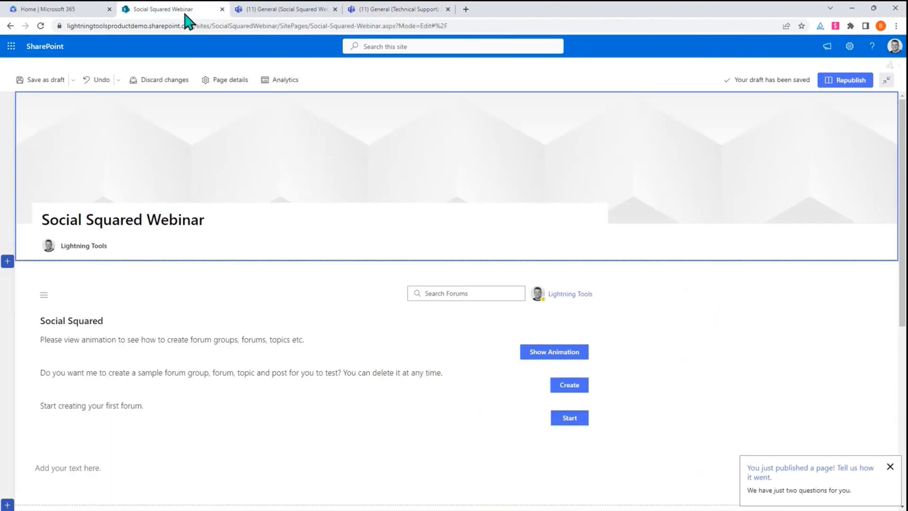
- Dismiss the page-publishing feedback notification on the SharePoint page
mouse_move(200, 123)
scroll(669, 320, "down", 1)
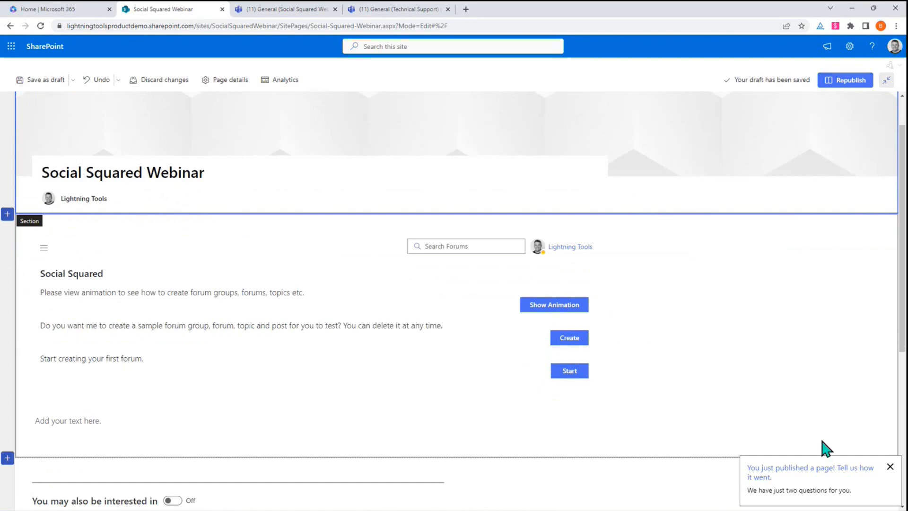
left_click(890, 466)
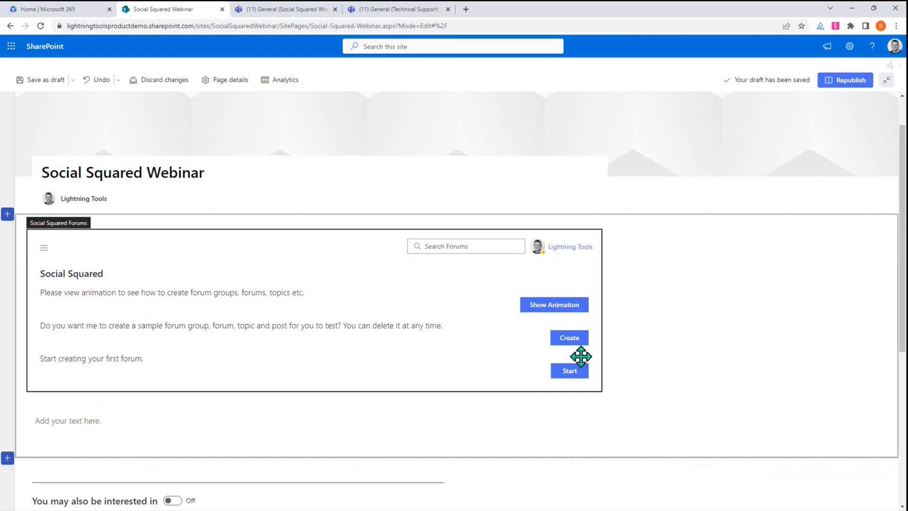
- Show the Social Squared guided animation, start its walkthrough on creating forum groups and forums, and hide it again
left_click(553, 303)
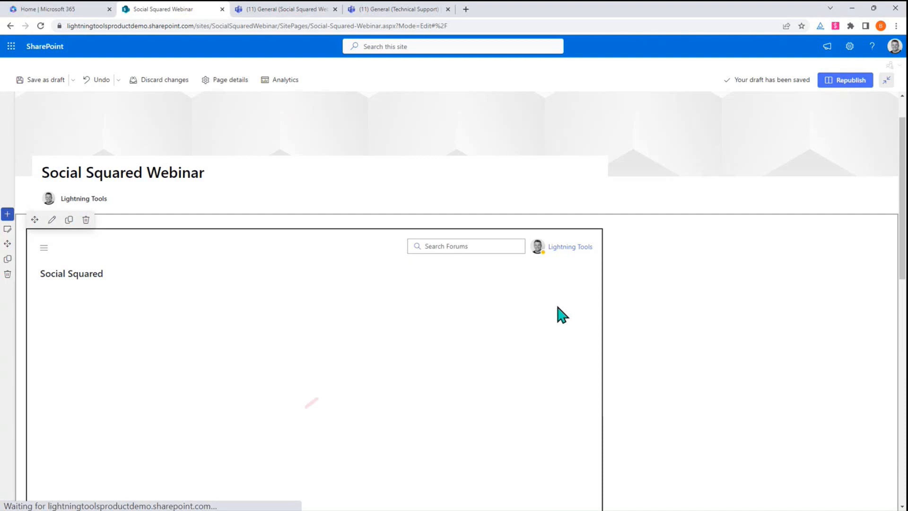
scroll(656, 310, "down", 3)
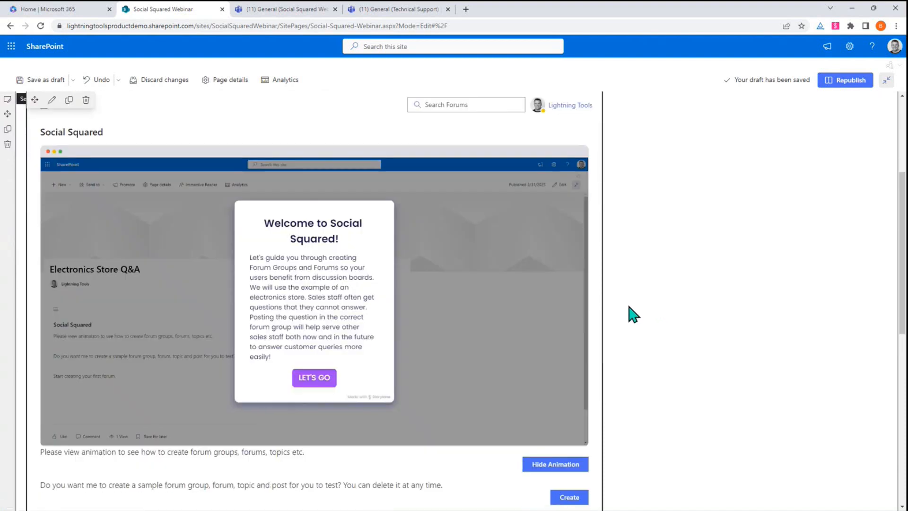
left_click(312, 378)
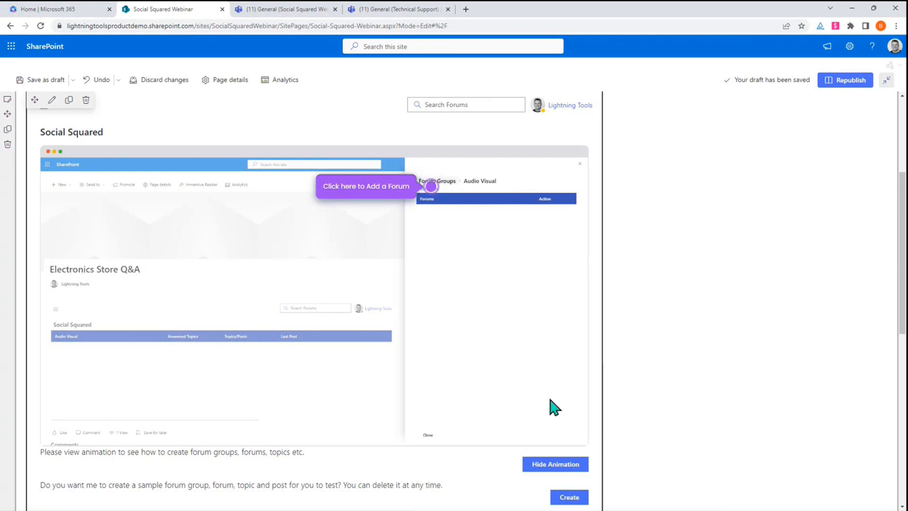
left_click(580, 465)
scroll(541, 341, "up", 1)
scroll(543, 344, "up", 1)
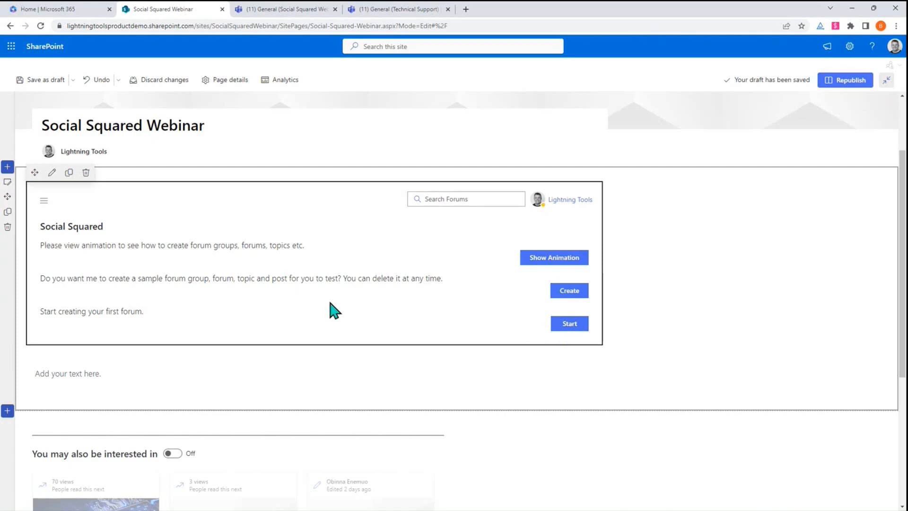
- Open the forum settings of the Social Squared web part and add a forum group titled Hardware
left_click(45, 202)
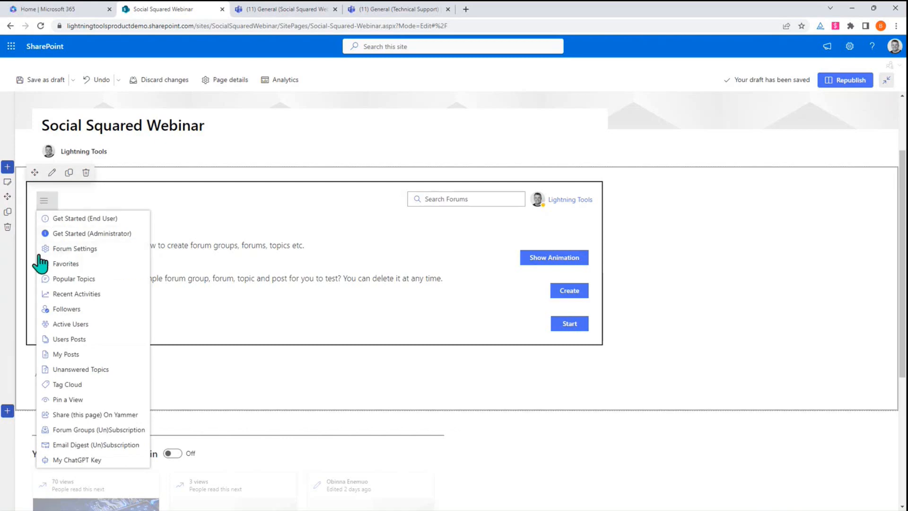
left_click(76, 249)
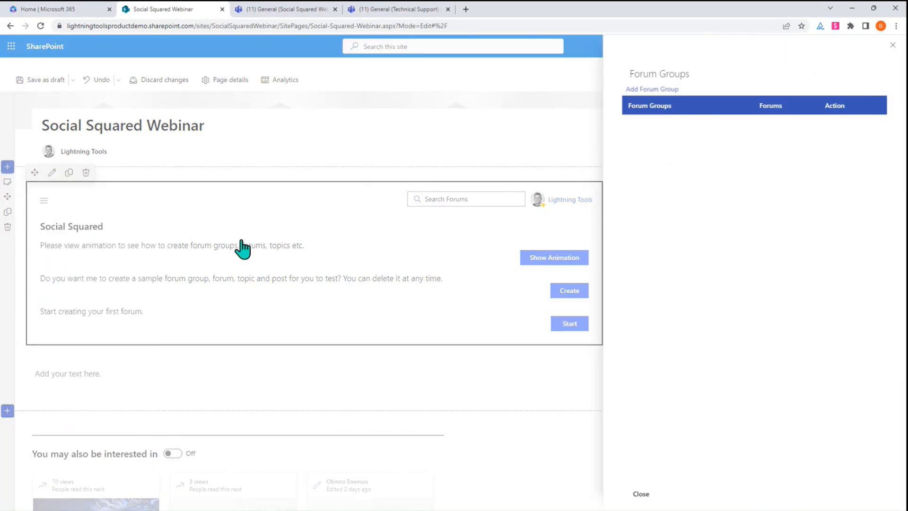
left_click(651, 89)
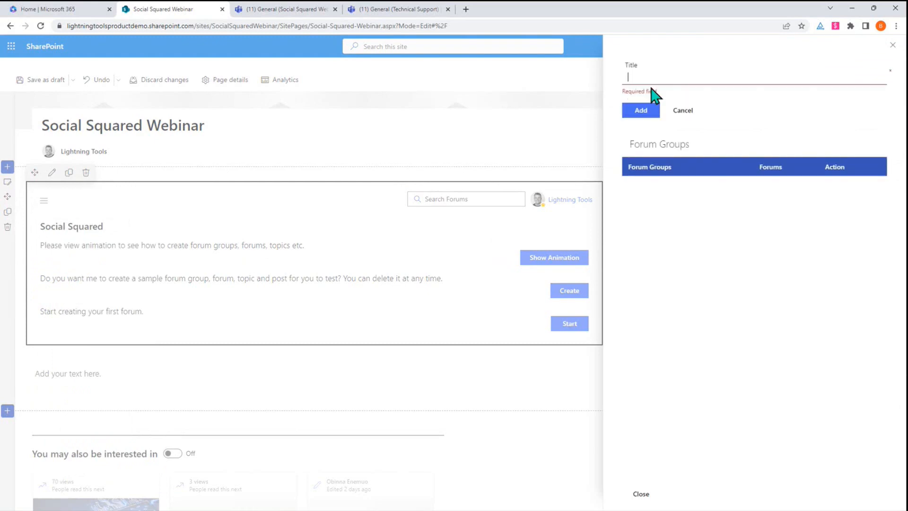
type("Hardware")
left_click(644, 116)
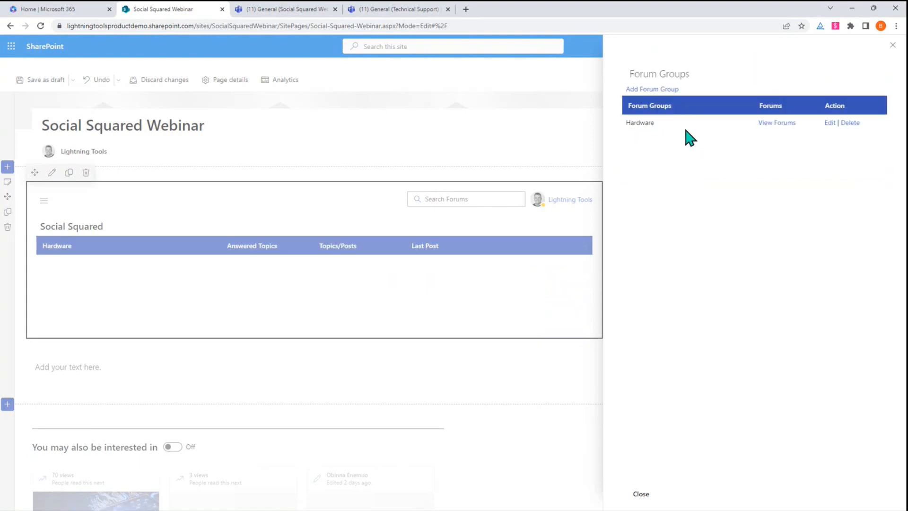
- Add a second forum group titled Software
left_click(668, 92)
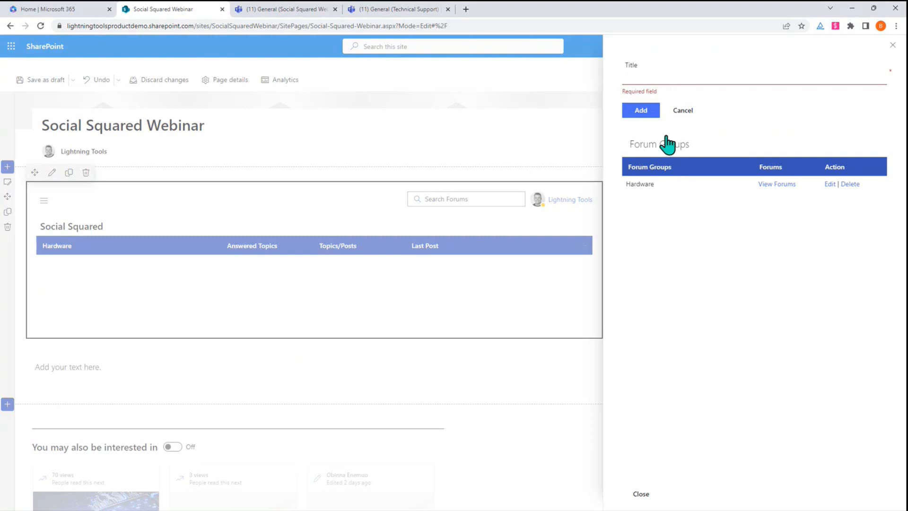
type("Software")
left_click(643, 111)
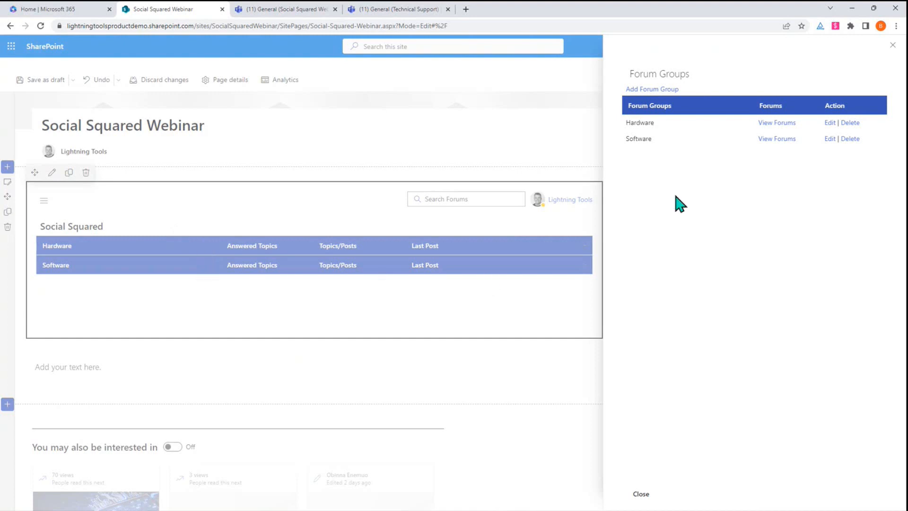
- Start a new forum in the Hardware group titled Desktop Computer with the description "Ask questions related to desktop computers."
left_click(760, 124)
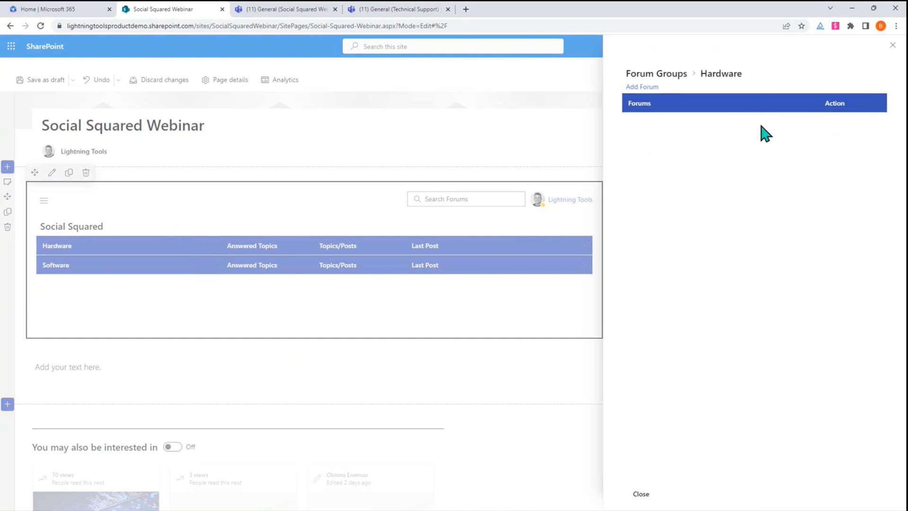
left_click(641, 88)
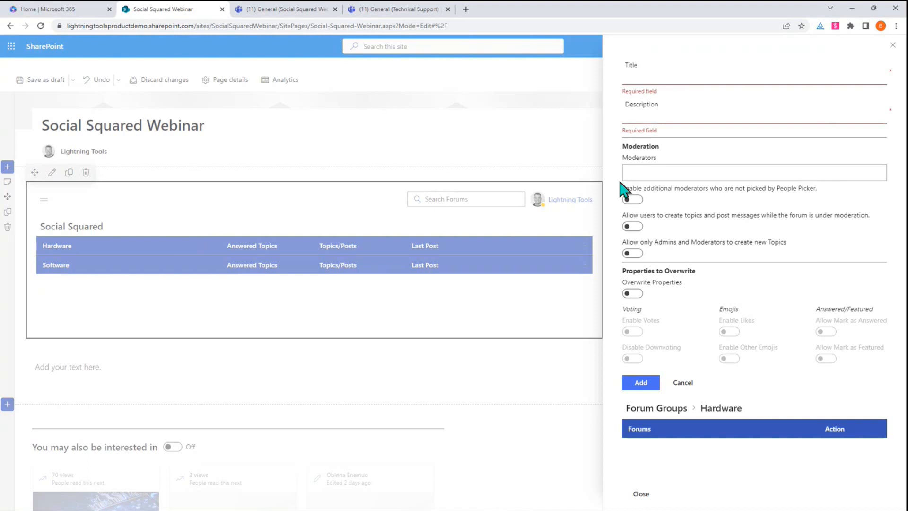
type("Desktop Computer")
key("BackSpace")
type("er")
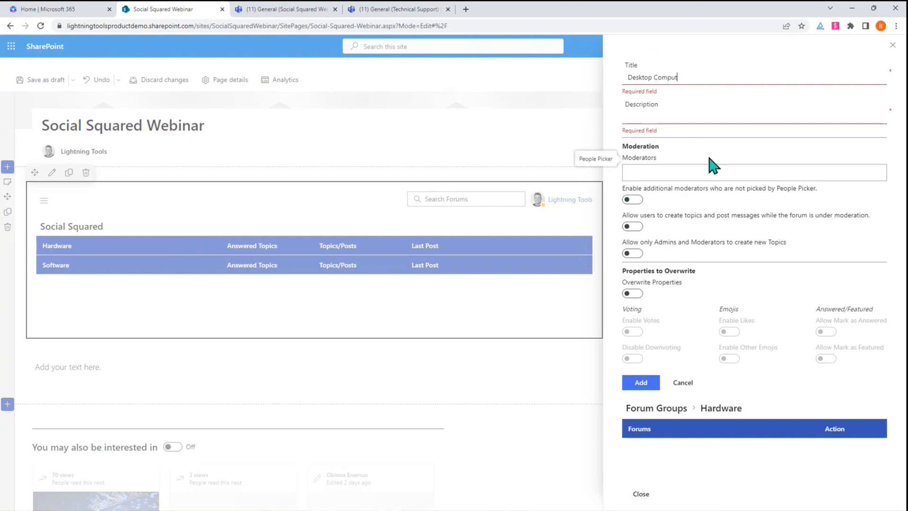
left_click(713, 113)
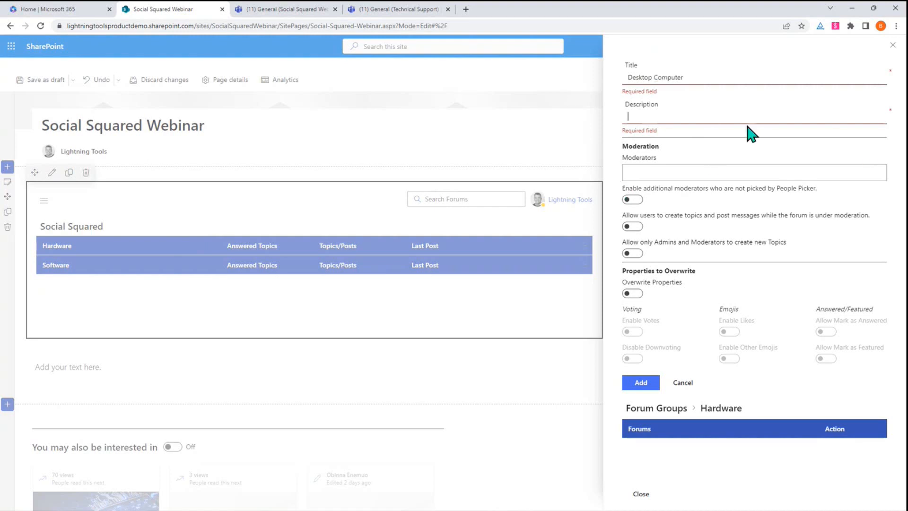
type("Ask questions related to desktop computers.")
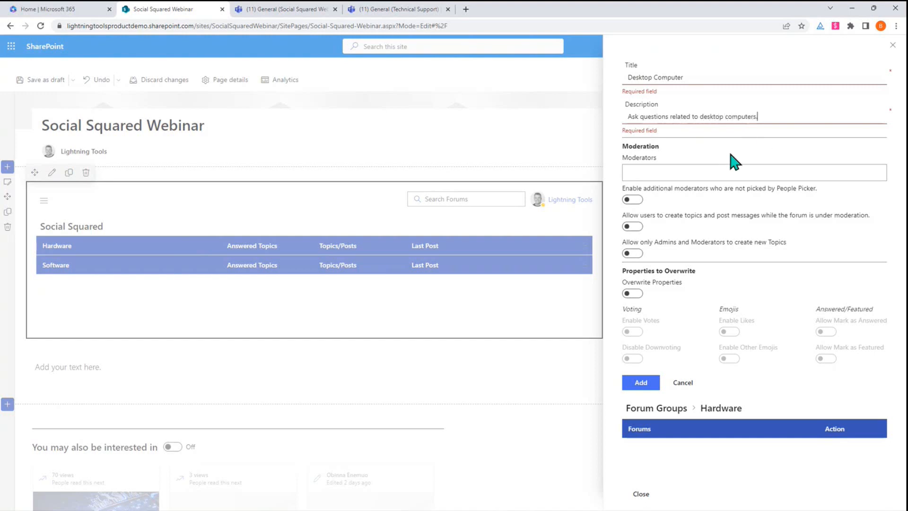
- Assign Demo User5 as moderator of the Desktop Computer forum and add the forum
left_click(705, 172)
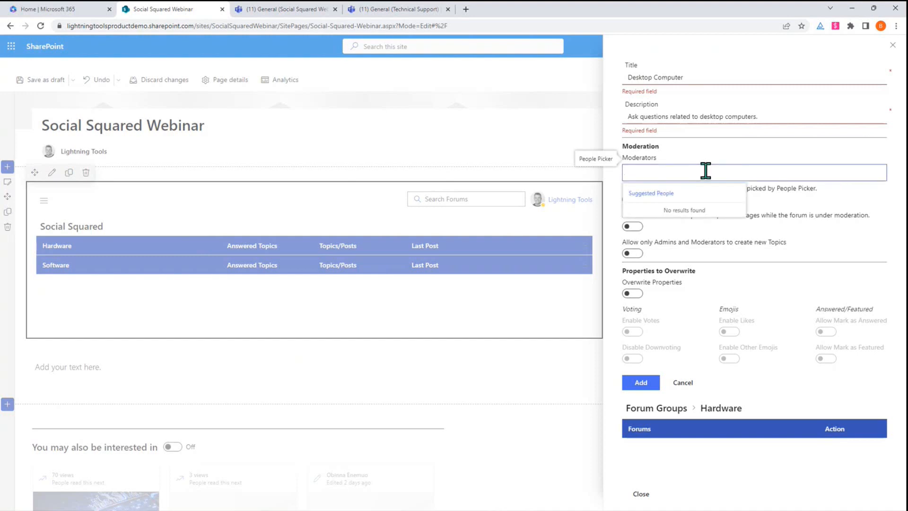
type("demo")
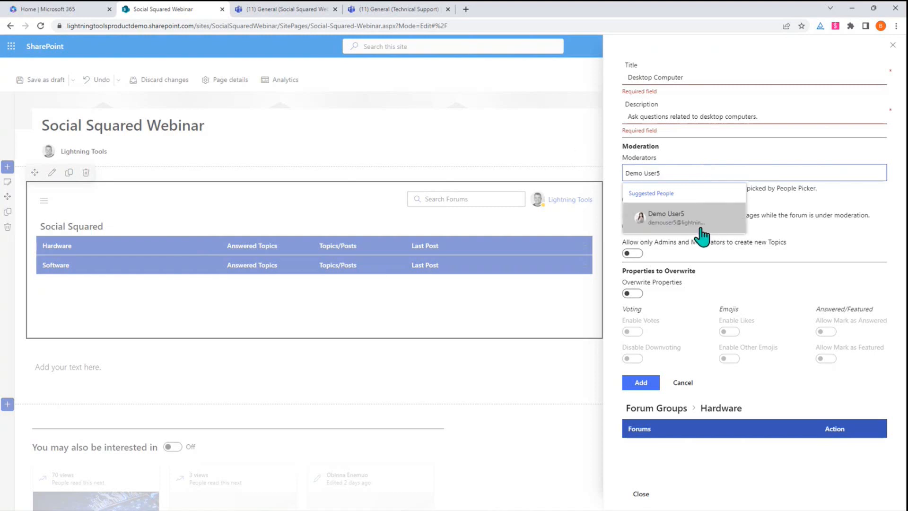
left_click(687, 220)
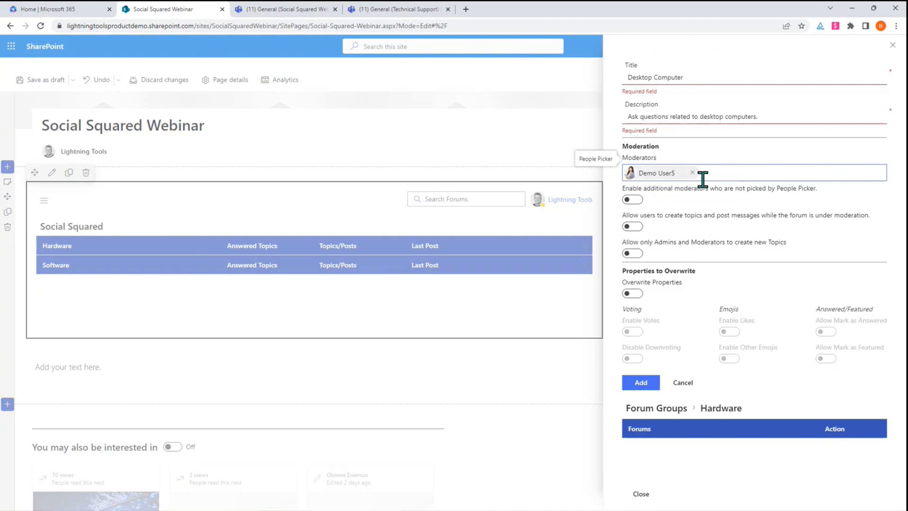
left_click(642, 386)
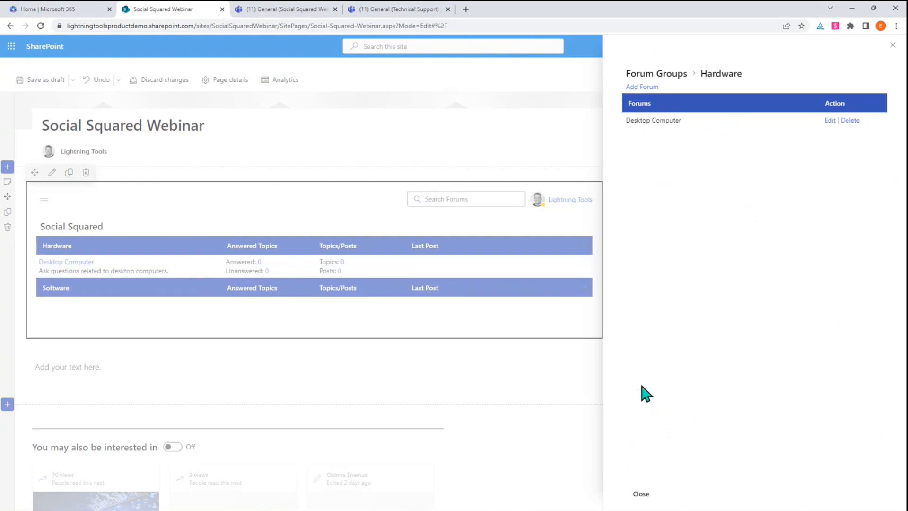
- Add a forum titled Laptop Computer to the Hardware group with the description "Laptop Computer Questions"
left_click(650, 87)
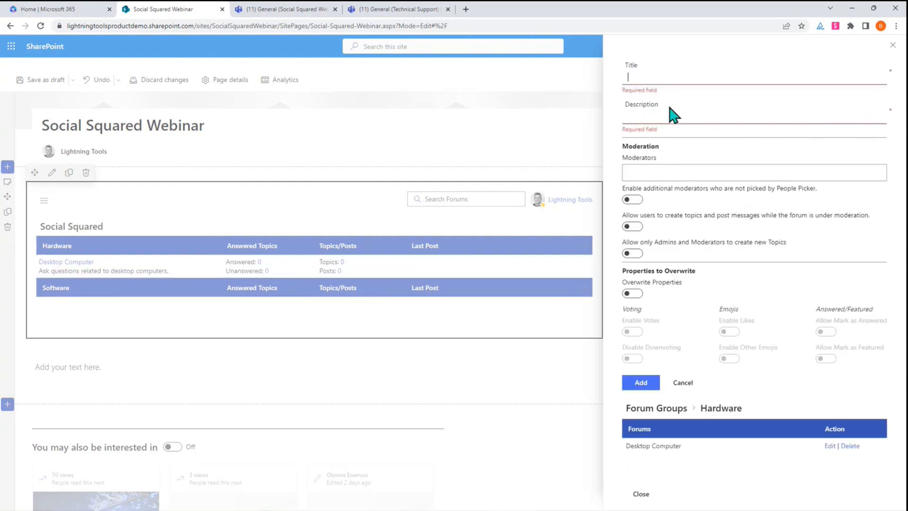
type("Laptop ")
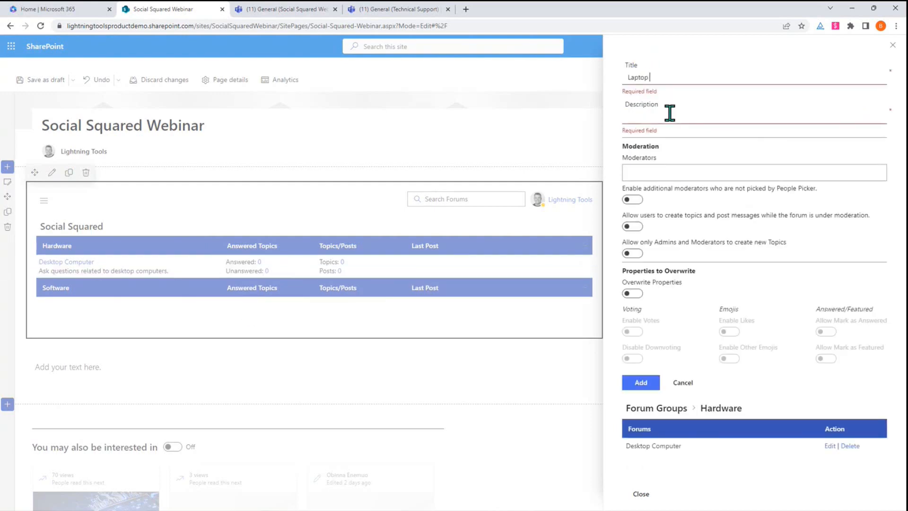
type("Computer")
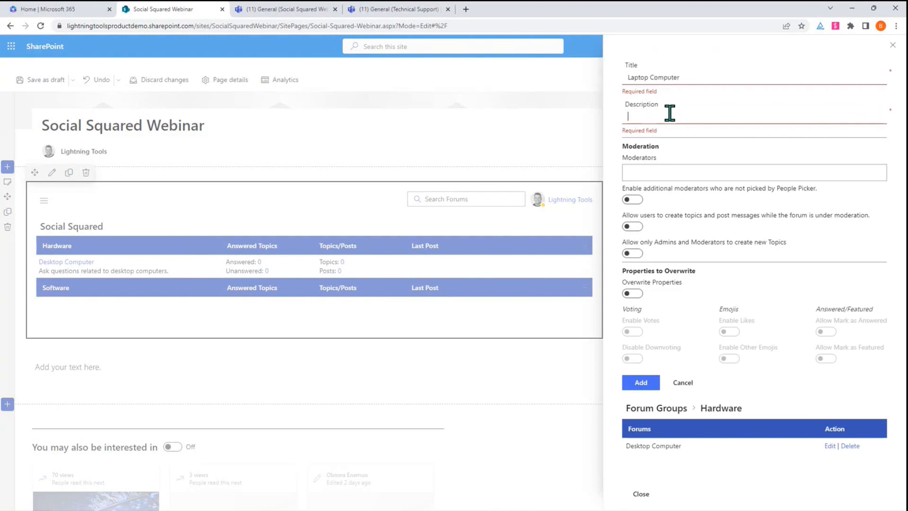
left_click(669, 113)
type("Laptop Computer Questions")
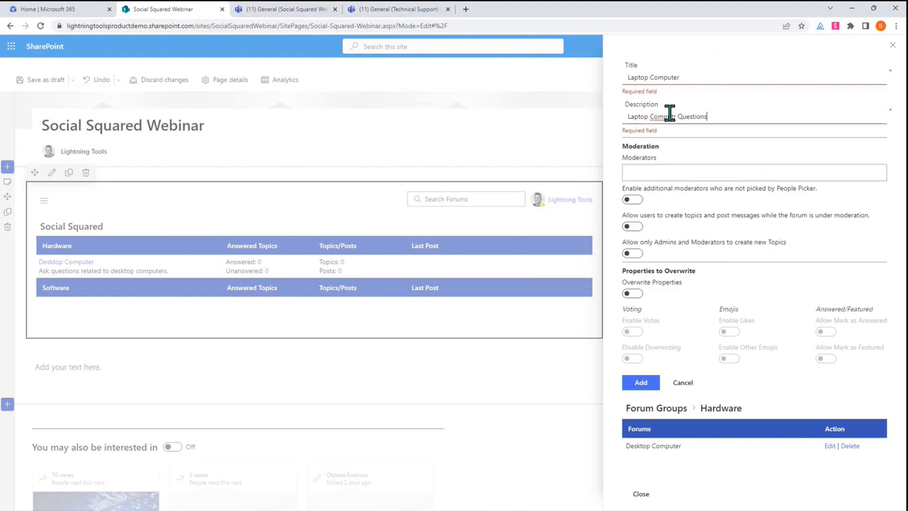
double_click(669, 116)
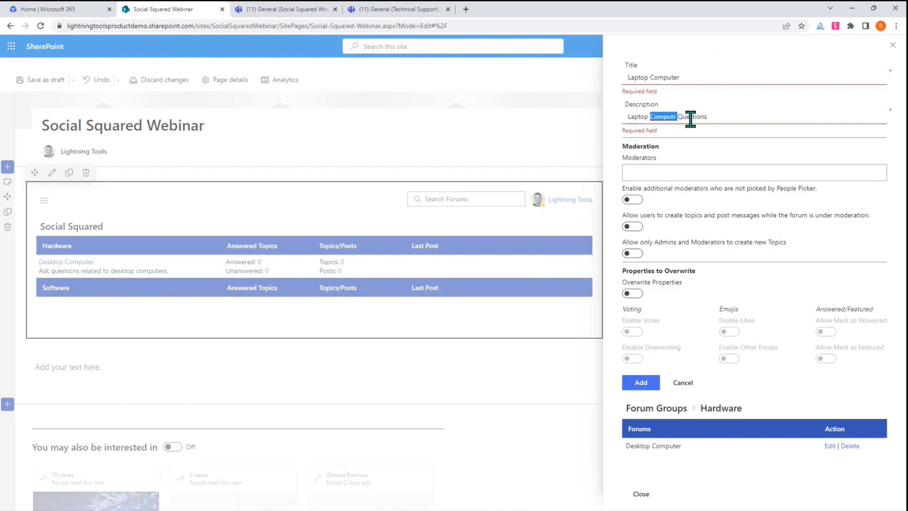
type("Computer")
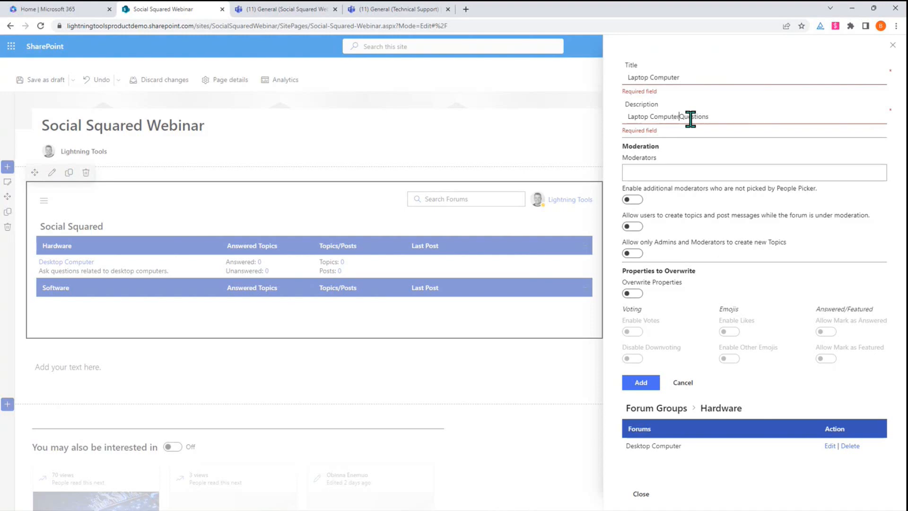
left_click(633, 384)
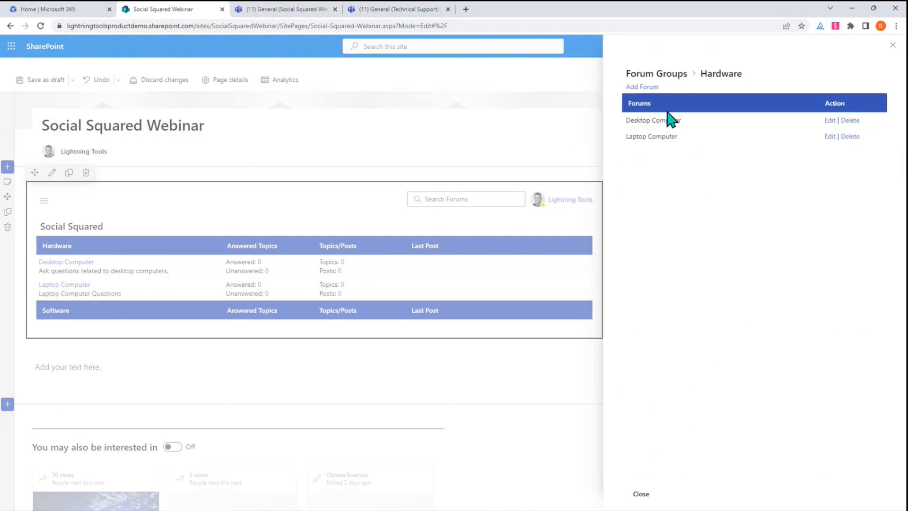
- Add a forum titled Phone to the Hardware group with the description "Phone Questions"
left_click(643, 87)
type("Phone")
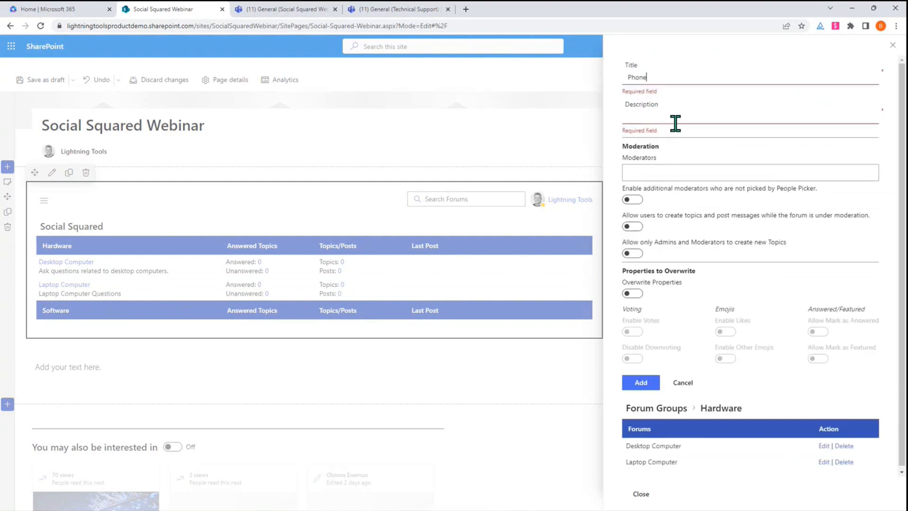
left_click(659, 117)
type("Phone Questions")
left_click(643, 386)
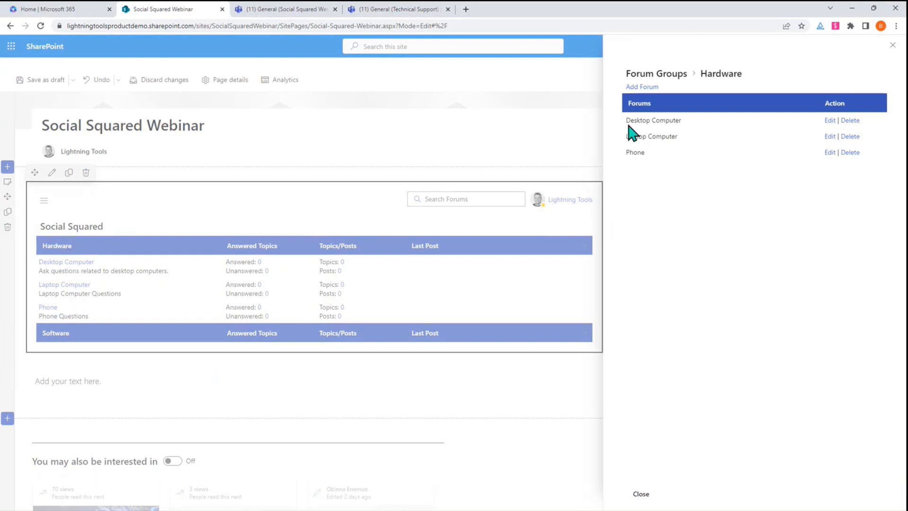
- Switch to the Software forum group and add a forum titled Word with the description "Word Questions"
left_click(672, 74)
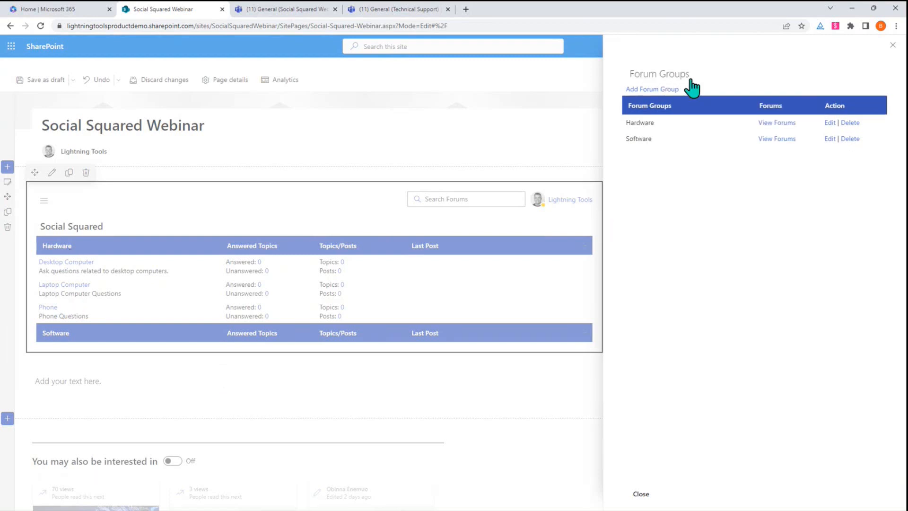
left_click(777, 139)
left_click(651, 88)
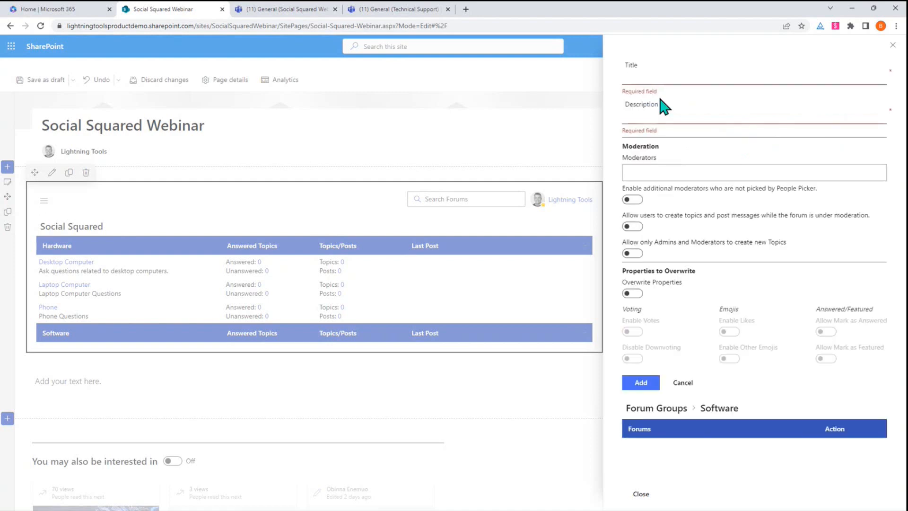
type("Word")
left_click(680, 118)
type("Word Questions")
left_click(639, 383)
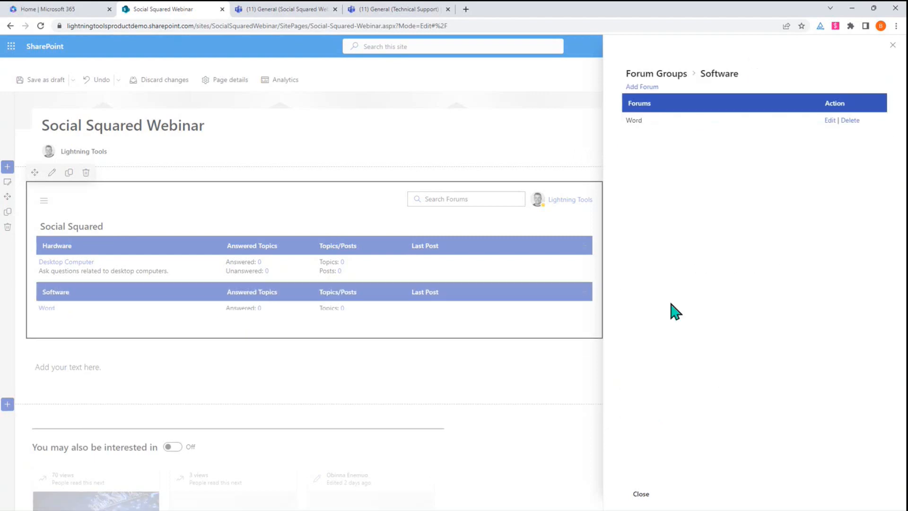
- Add a forum titled Excel to the Software group with the description "Excel Questions"
left_click(646, 87)
type("Excel")
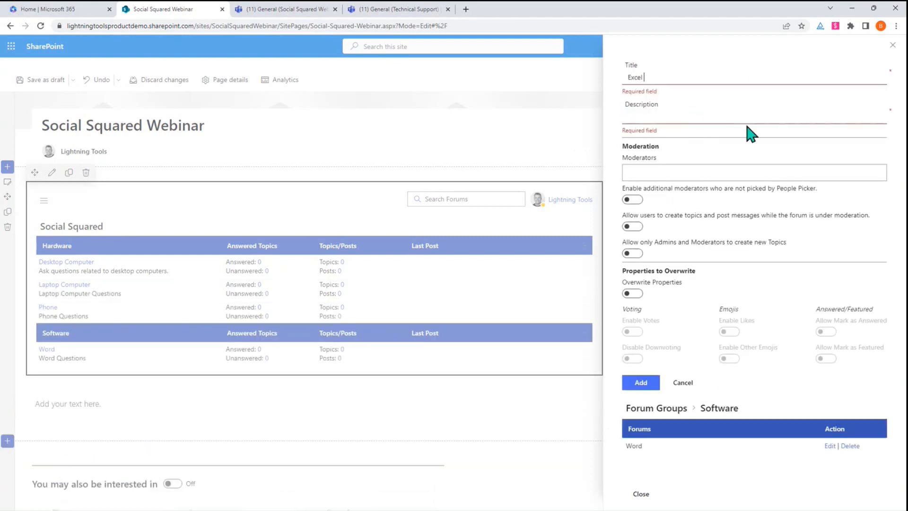
left_click(755, 114)
type("Excel Questions")
left_click(638, 383)
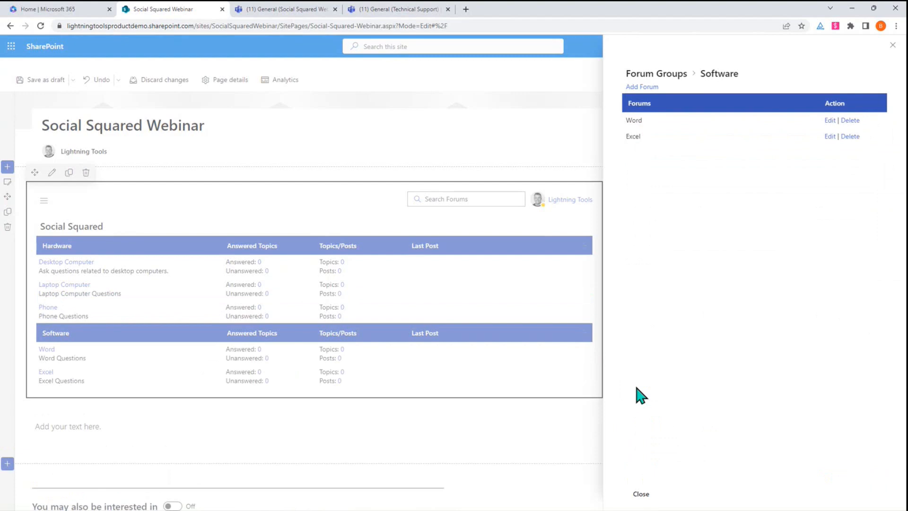
- Add a forum titled Windows to the Software group with the description "Windows Questions"
left_click(636, 88)
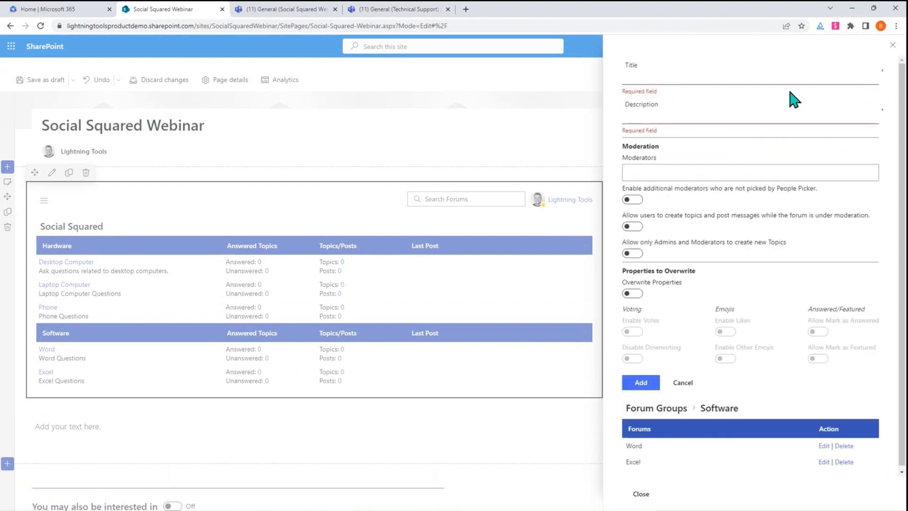
type("Windows")
left_click(760, 113)
type("Windows Q")
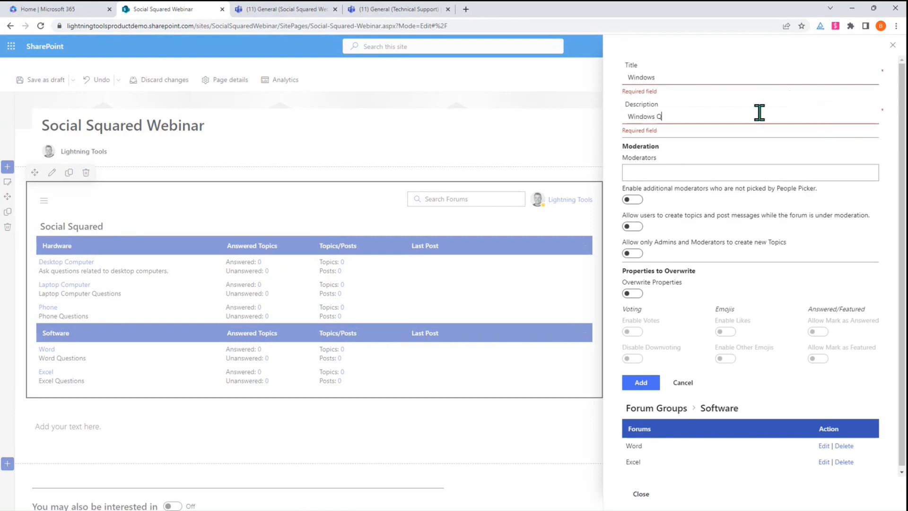
type("uestions")
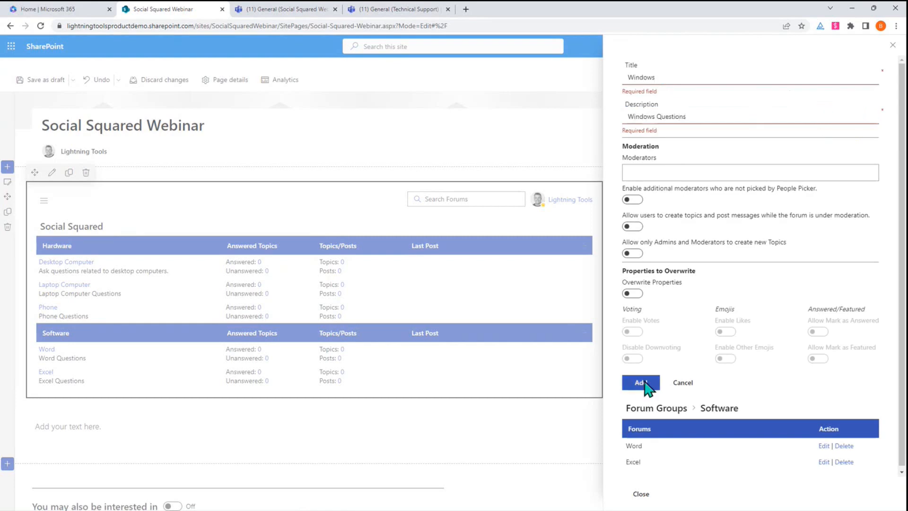
left_click(644, 383)
- Close the forum settings and republish the Social Squared Webinar page
left_click(893, 45)
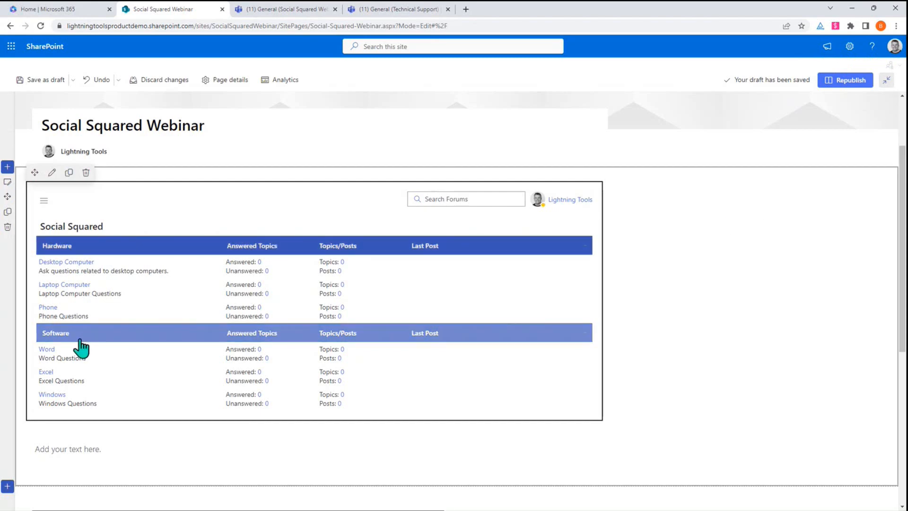
left_click(835, 81)
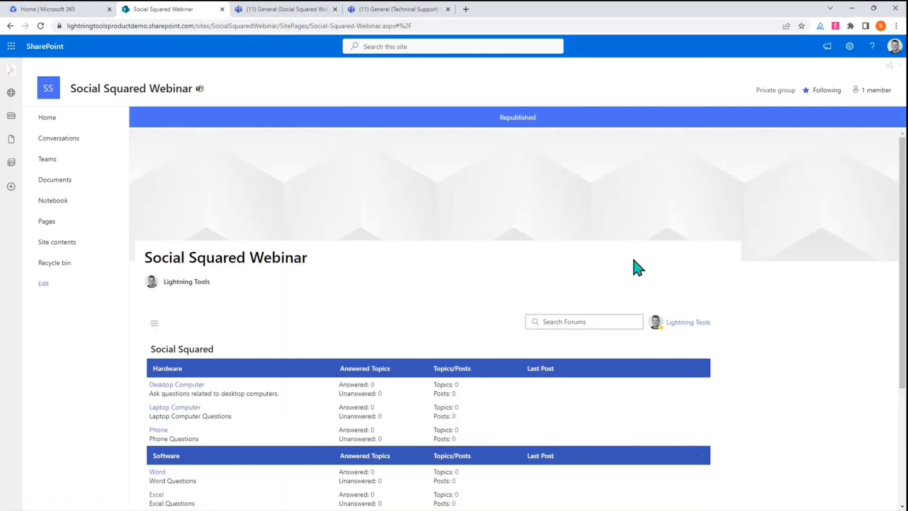
scroll(637, 269, "down", 1)
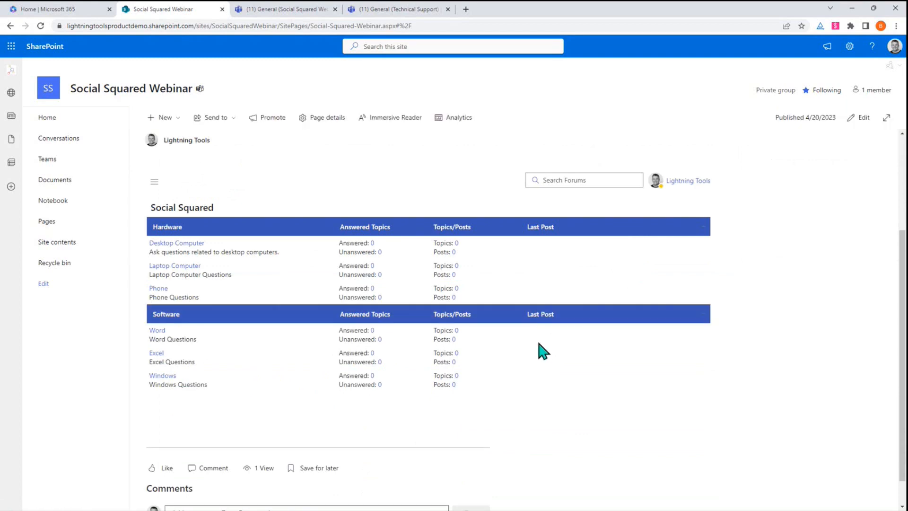
- Start a new topic in the Word forum with the subject "Microsoft Word Question" and a message about Word crashing on one specific document
left_click(161, 331)
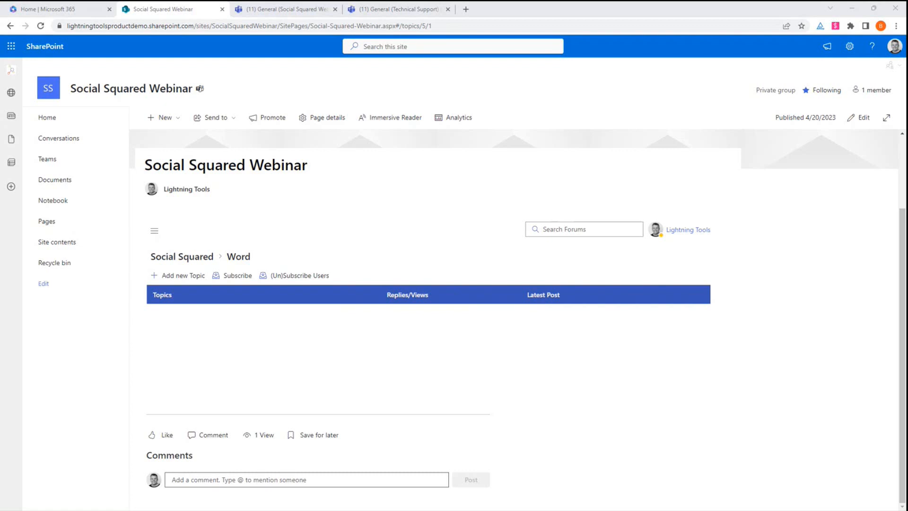
left_click(183, 277)
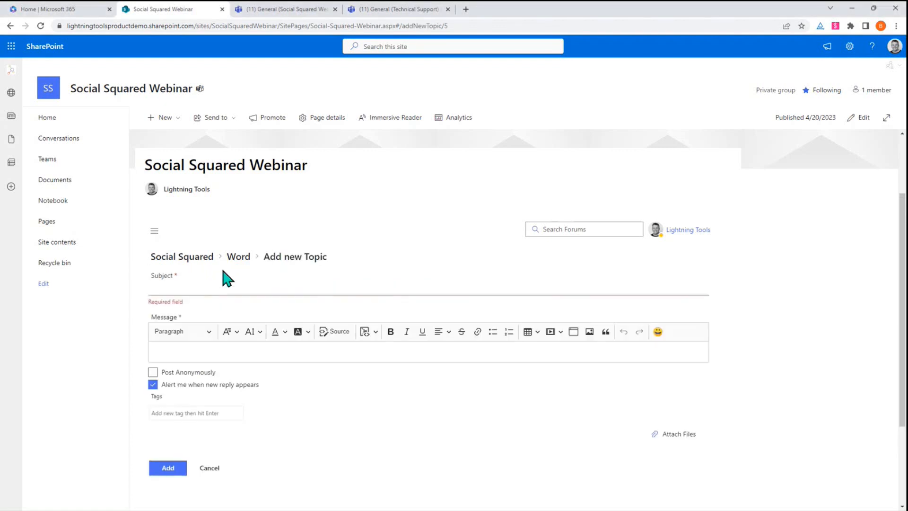
type("Microsoft word Question")
key("BackSpace")
type("W")
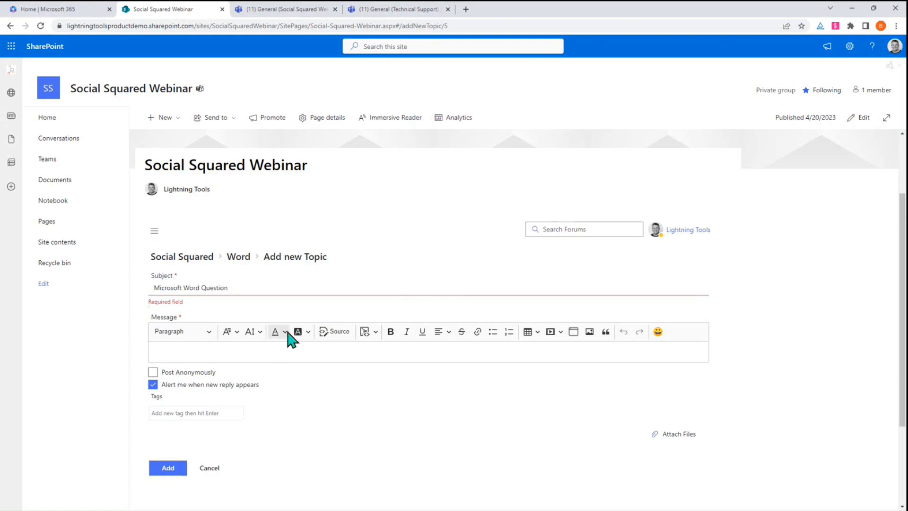
key("Tab")
type("I have been using Microsoft Word for several years now, and recently I have encountered an issue that I cannot seem to resolve. Whenever I try to open a specific document that I have been working on, Word crashes and closes down completely. This happens every time I try to access this particular document, but all other documents open without any issues. I have tried restarting my computer, updating Word to the latest version, and running a virus scan to ensure that there are no malware or viruses affecting my system. However, the issue persists, and I cannot seem to find a solution. Furthermore, I have noticed that when I attempt to open this document on another computer with Word installed, it opens without any problems. This leads me to believe that the issue is isolated to my computer, rather than the document itself. I have also tried opening the document in Safe Mode, but the issue persists. I am at a loss as to what to do, and I would greatly appreciate any help or guidance that you can provide. Please let me know if you require any additional information or if there are any steps that I have missed in my attempts to resolve this issue. Thank you for your time and assistance")
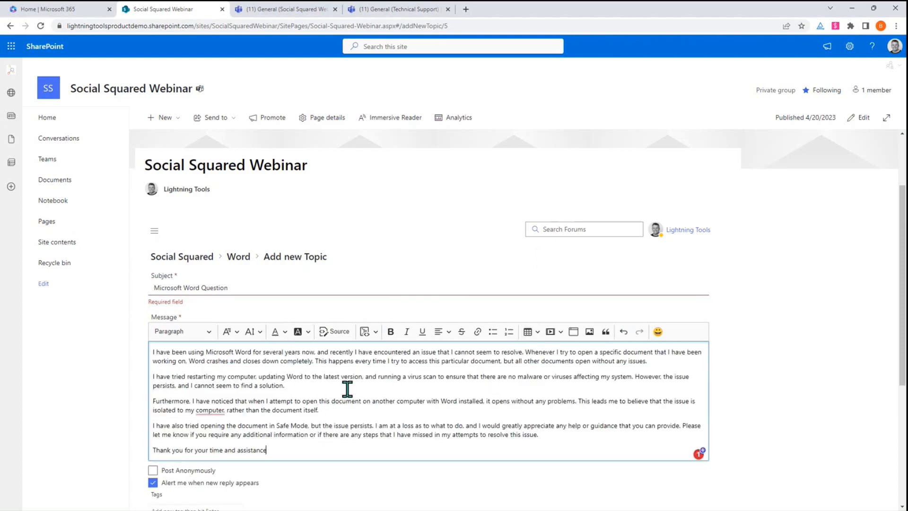
- Tag the new topic with Word, Microsoft and Crashes
scroll(349, 386, "down", 3)
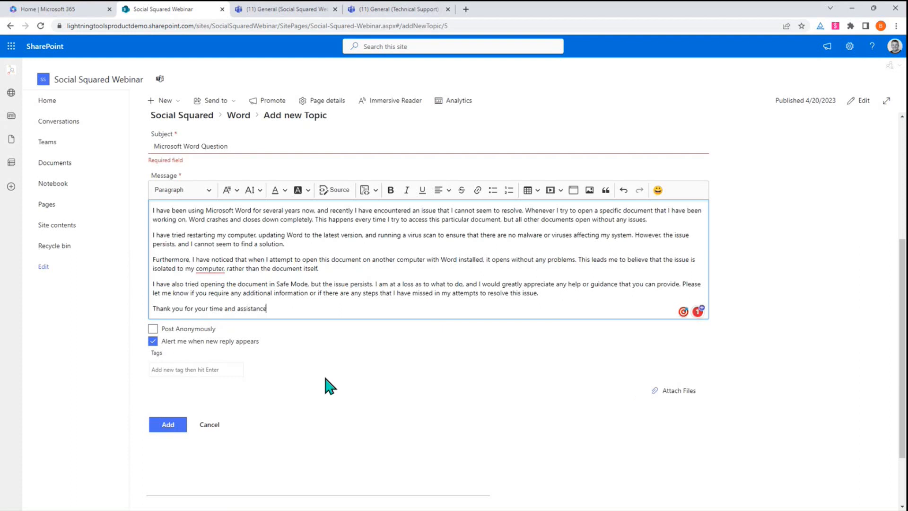
left_click(213, 370)
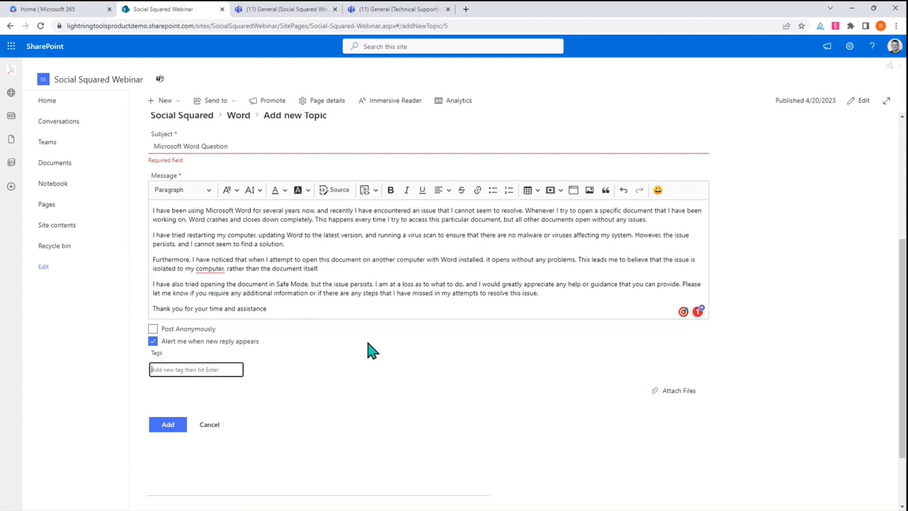
type("Word")
key("Return")
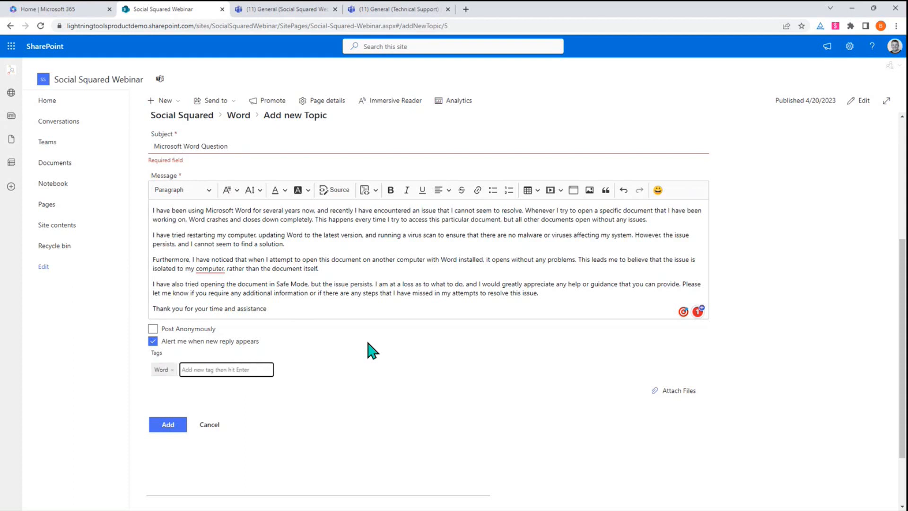
type("Microsoft")
key("Return")
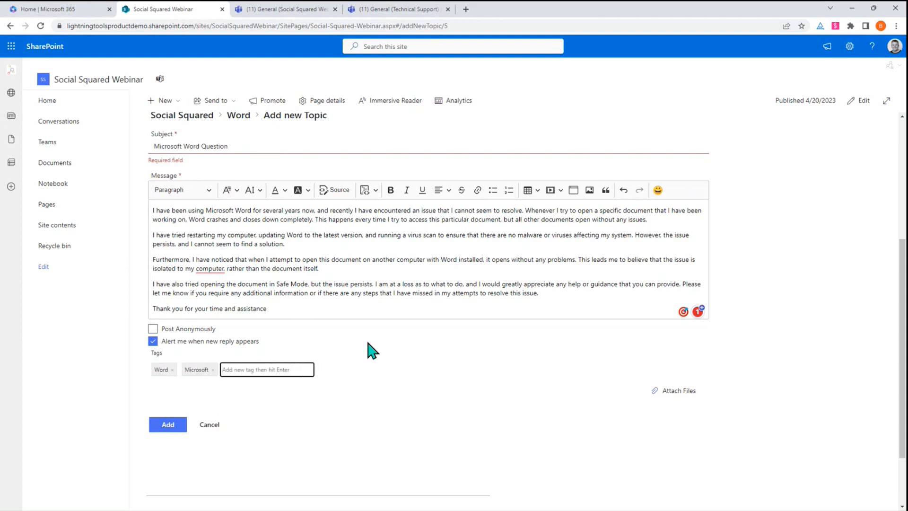
type("Crashes")
key("Return")
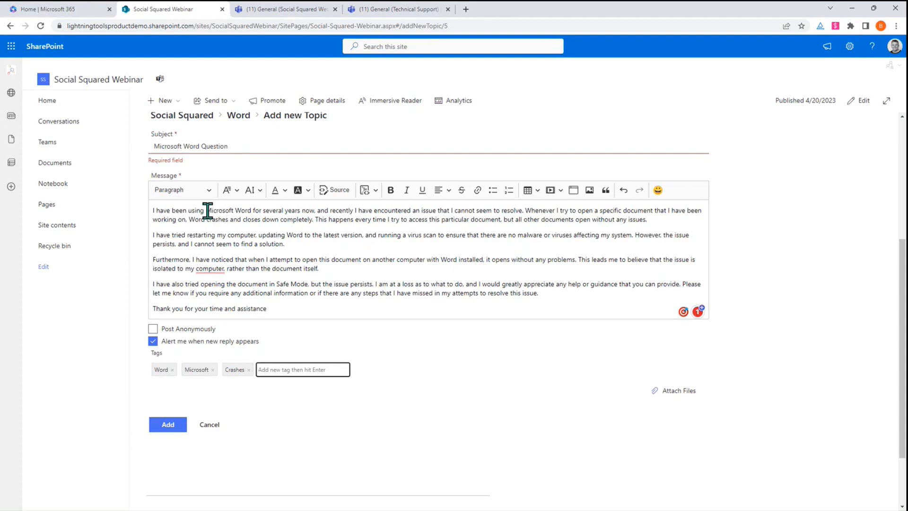
- Make "Microsoft Word" bold in the message's first sentence and post the topic to the forum
left_click_drag(205, 211, 251, 211)
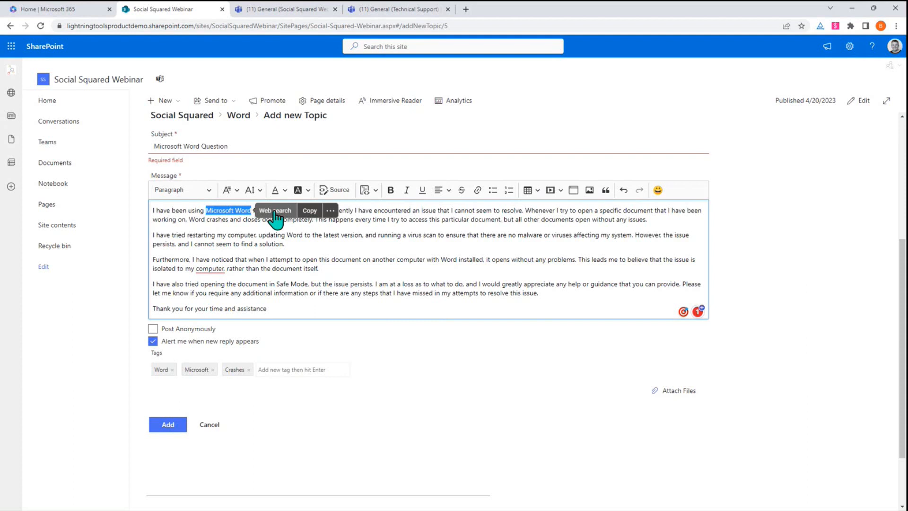
left_click(391, 190)
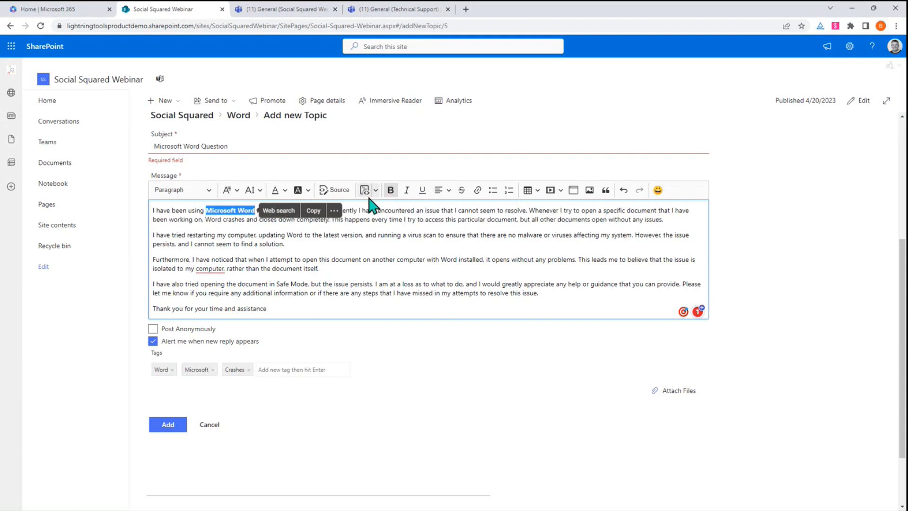
left_click(307, 191)
left_click(639, 280)
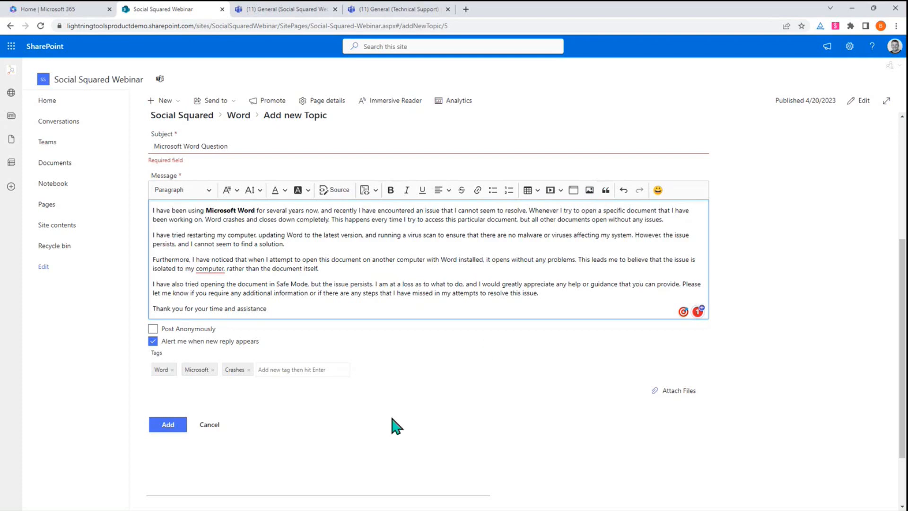
left_click(168, 424)
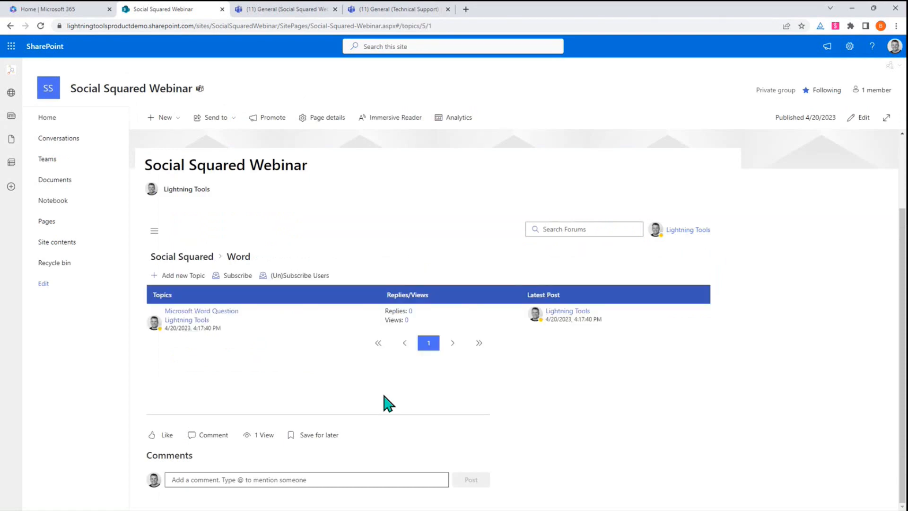
- Post another new topic in the Word forum with both the subject and the message set to "Topic 2"
left_click(182, 283)
type("Topc")
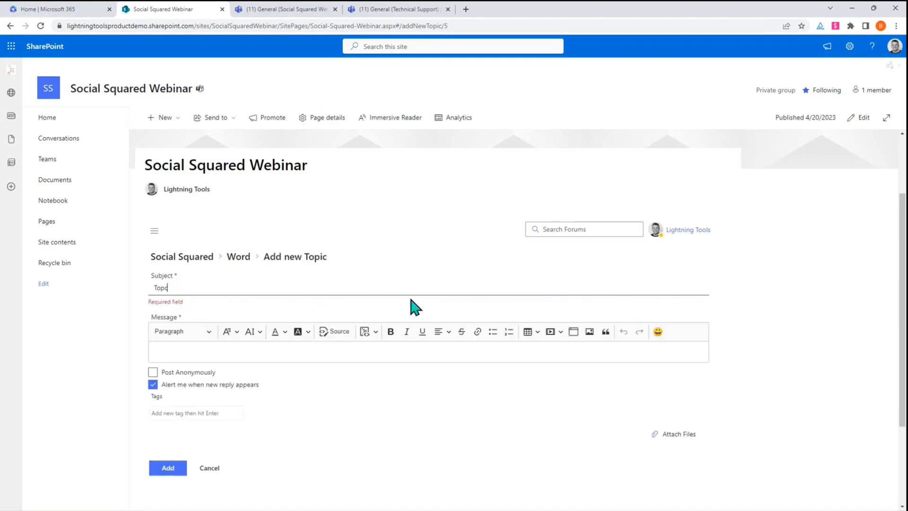
type("ic 2")
type("To")
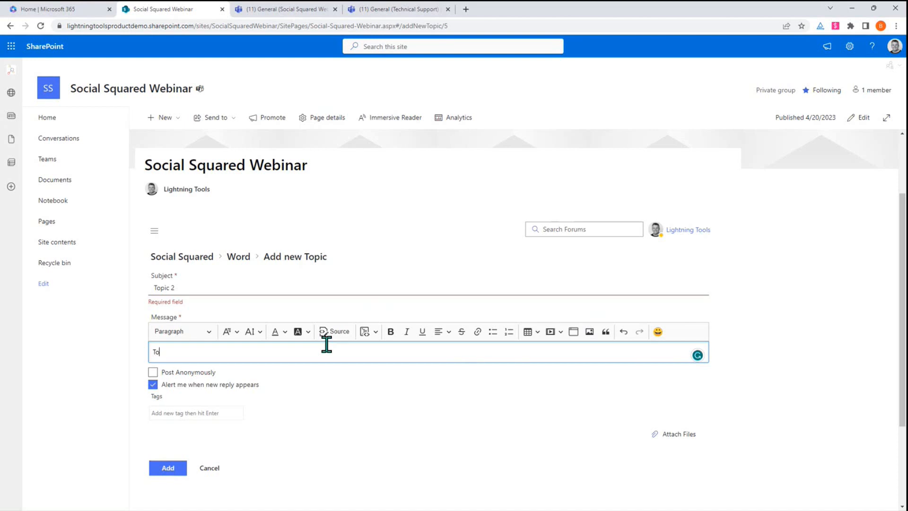
type("pic 2")
left_click(170, 469)
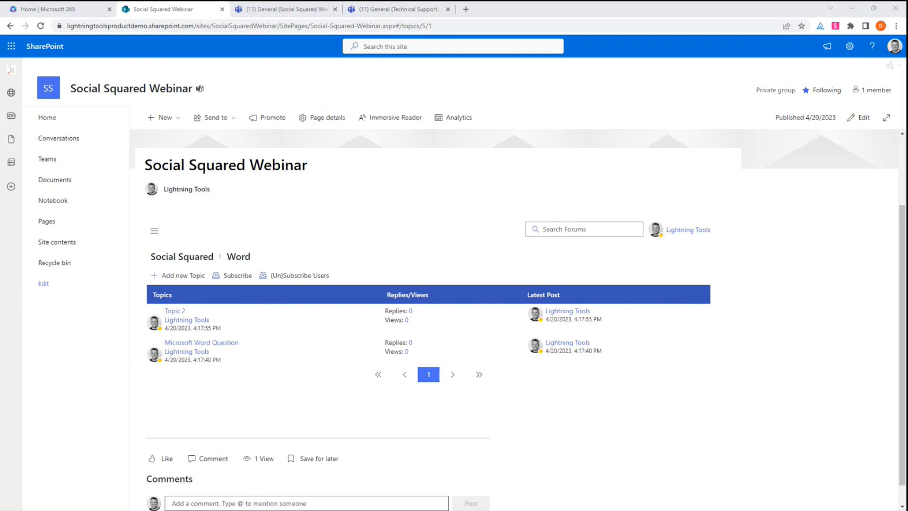
- Open the "Microsoft Word Question" topic and start a reply containing the text about Word crashing on a specific document
left_click(223, 376)
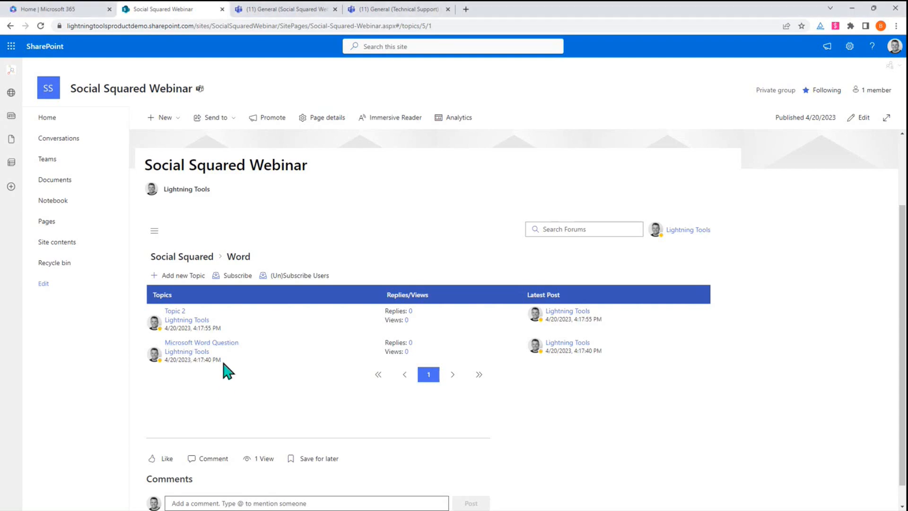
left_click(219, 344)
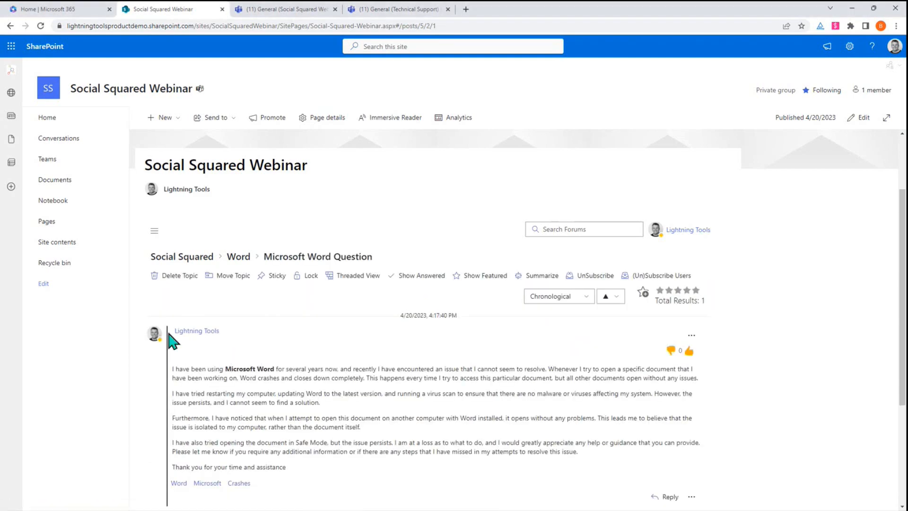
scroll(615, 312, "down", 3)
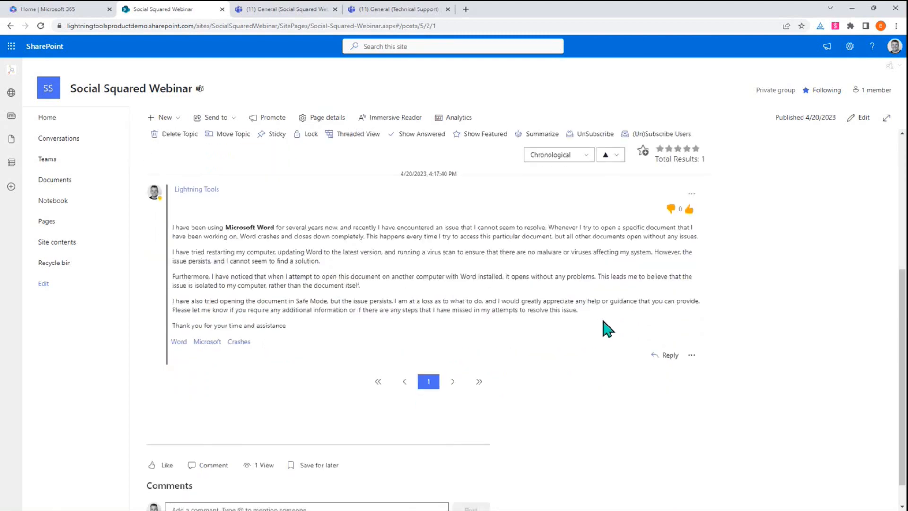
scroll(624, 345, "up", 1)
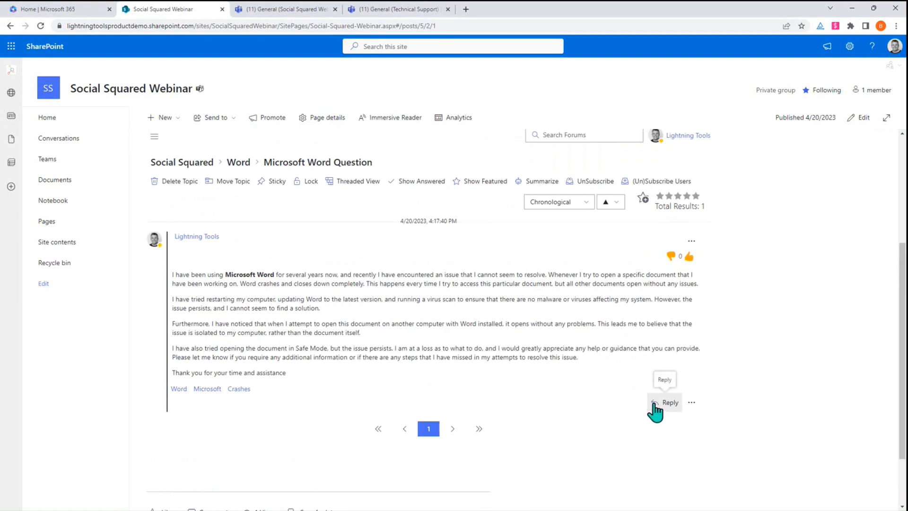
left_click(655, 403)
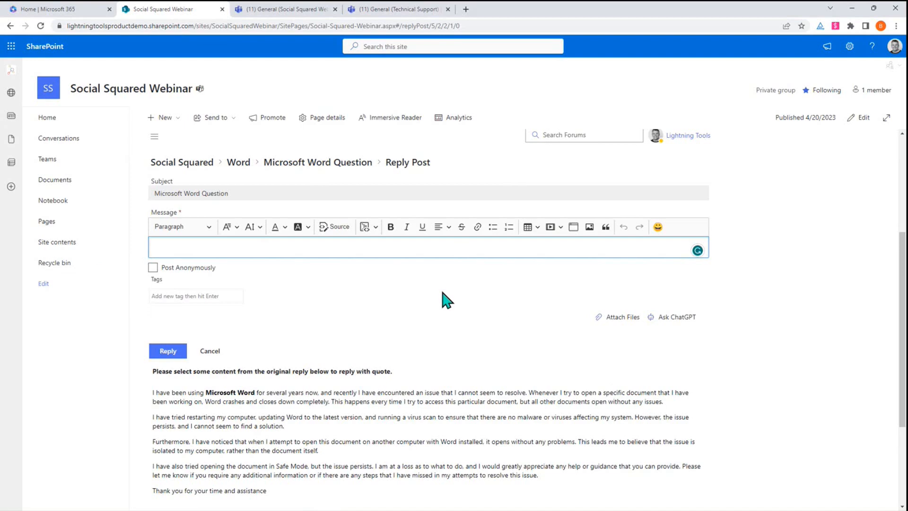
type("I have been using Microsoft Word for several years now, and recently I have encountered an issue that I cannot seem to resolve. Whenever I try to open a specific document that I have been working on, Word crashes and closes down completely. This happens every time I try to access this particular document, but all other documents open without any issues. I have tried restarting my computer, updating Word to the latest version, and running a virus scan to ensure that there are no malware or viruses affecting my system. However, the issue persists, and I cannot seem to find a solution. Furthermore, I have noticed that when I attempt to open this document on another computer with Word installed, it opens without any problems. This leads me to believe that the issue is isolated to my computer, rather than the document itself. I have also tried opening the document in Safe Mode, but the issue persists. I am at a loss as to what to do, and I would greatly appreciate any help or guidance that you can provide. Please let me know if you require any additional information or if there are any steps that I have missed in my attempts to resolve this issue.")
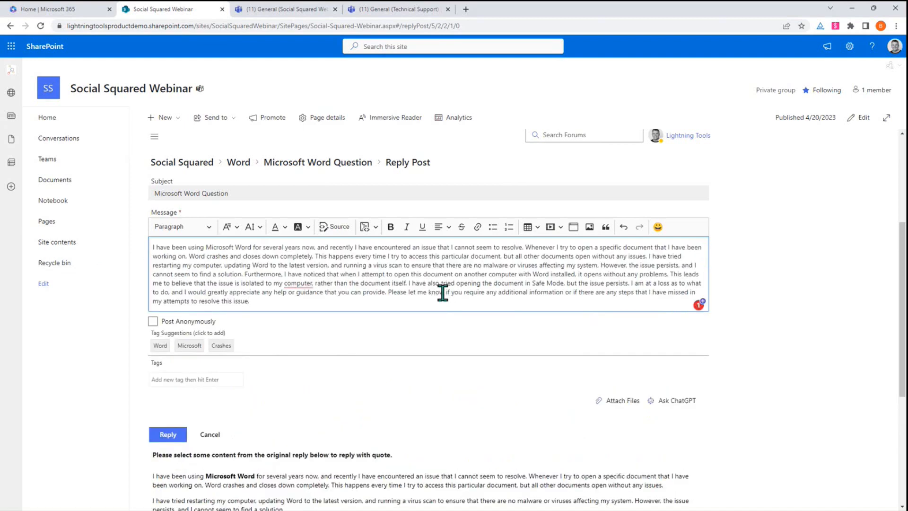
- Add the suggested tag Word to the reply and post it
left_click(162, 346)
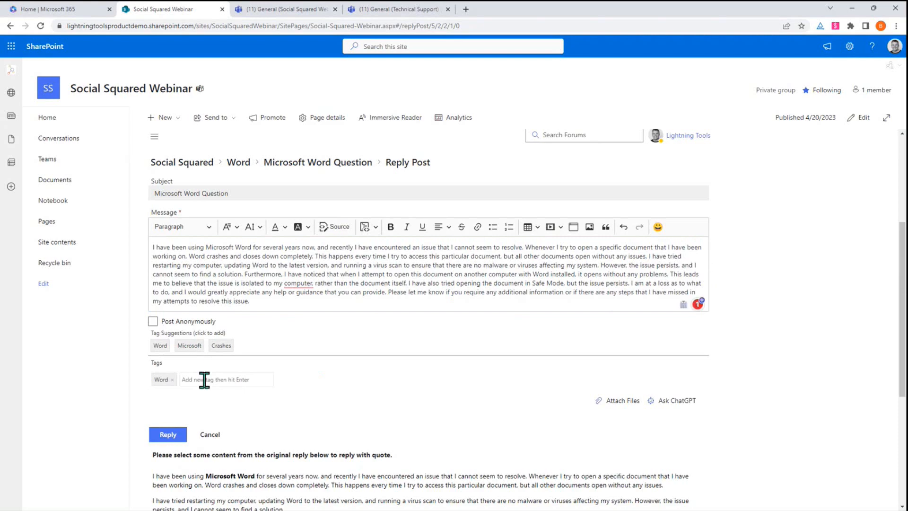
scroll(222, 411, "down", 1)
left_click(168, 387)
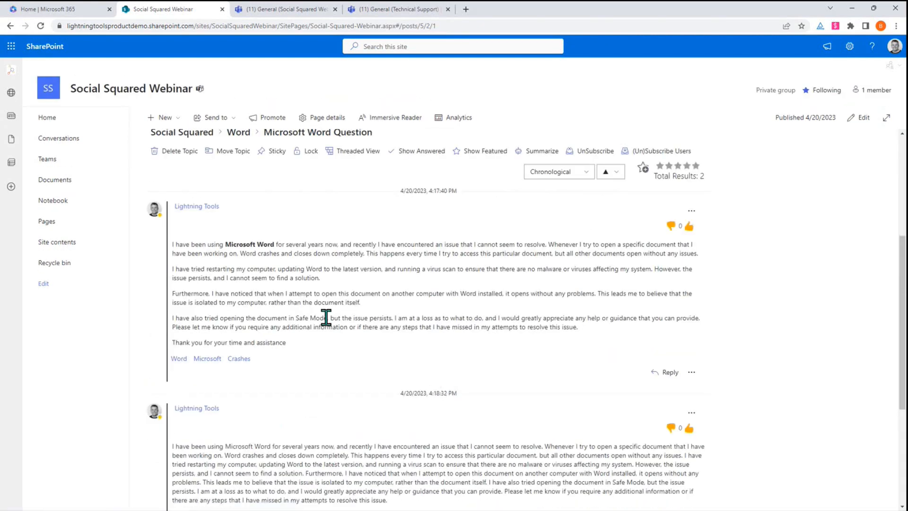
- Look over the topic with its reply, then return to the Social Squared overview to view the Hardware and Software forums
scroll(338, 388, "up", 4)
scroll(331, 378, "down", 3)
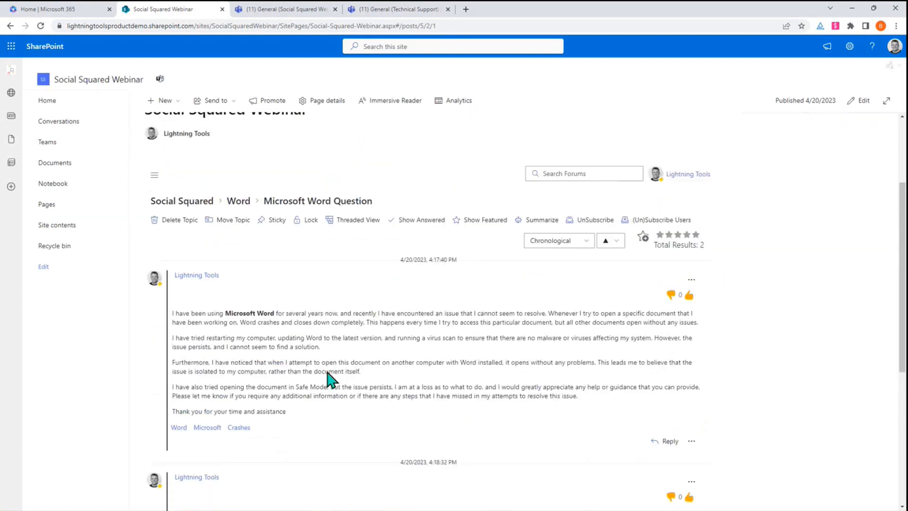
scroll(307, 366, "up", 3)
left_click(195, 323)
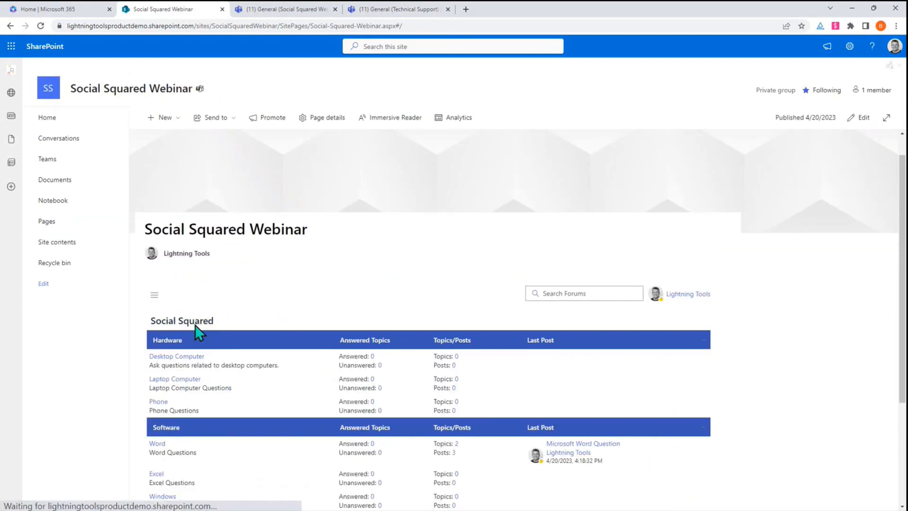
scroll(753, 336, "down", 2)
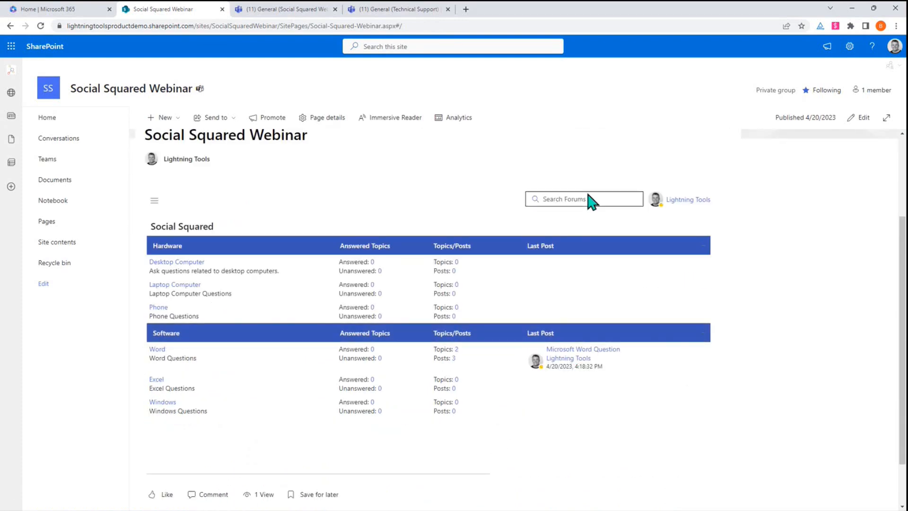
- Search the forums for "word" and review the matching posts
left_click(610, 200)
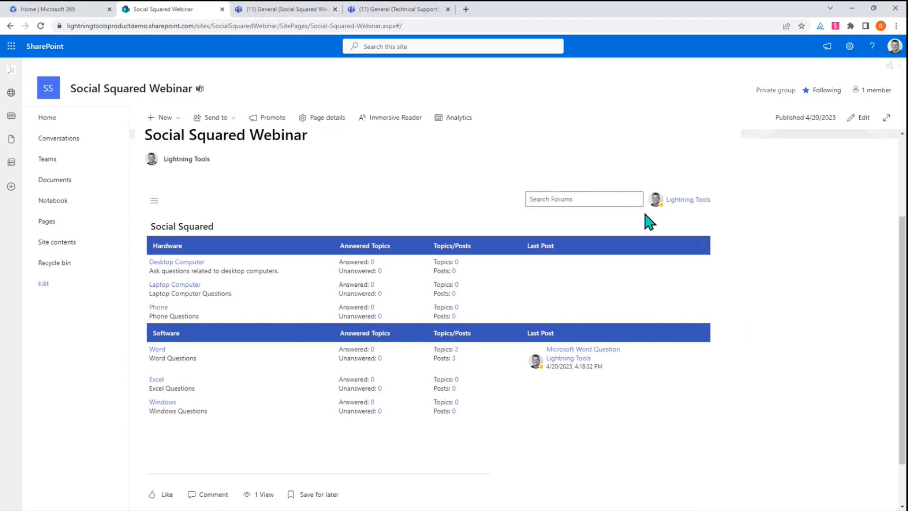
type("word")
key("Return")
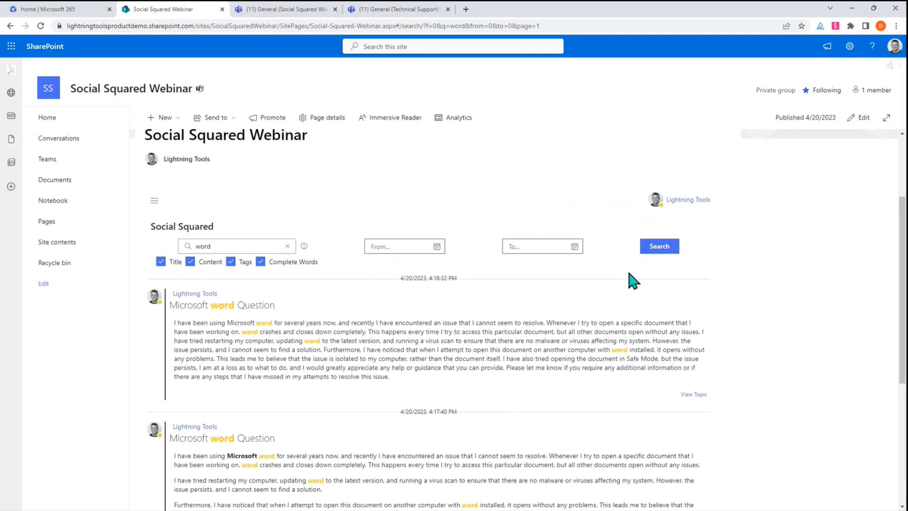
scroll(352, 308, "down", 1)
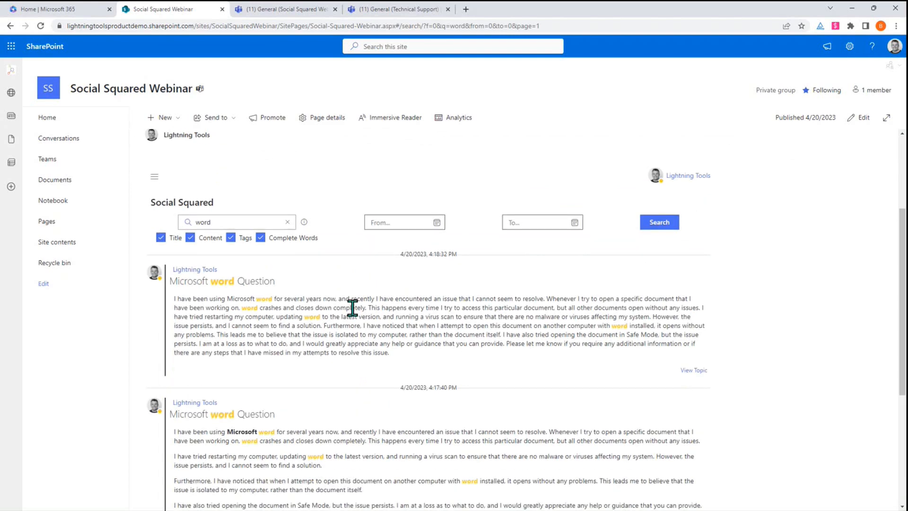
scroll(352, 308, "down", 3)
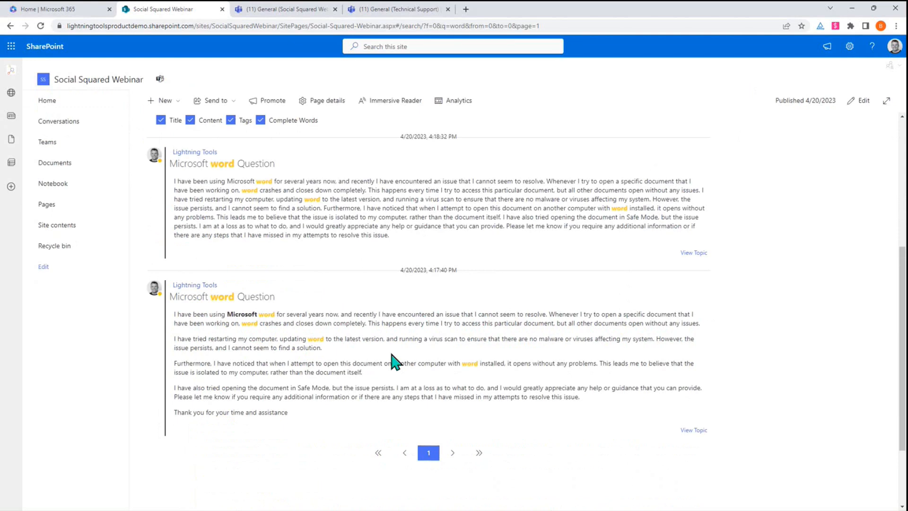
scroll(395, 362, "up", 2)
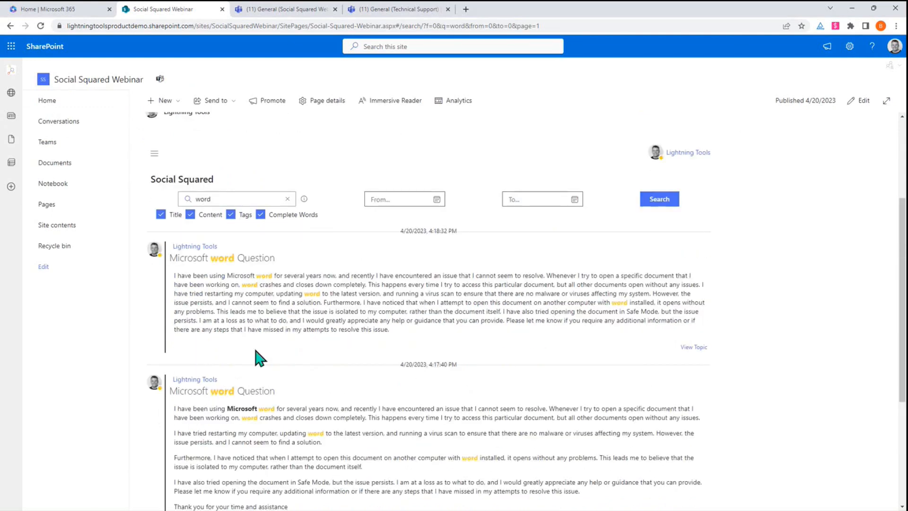
scroll(272, 365, "down", 3)
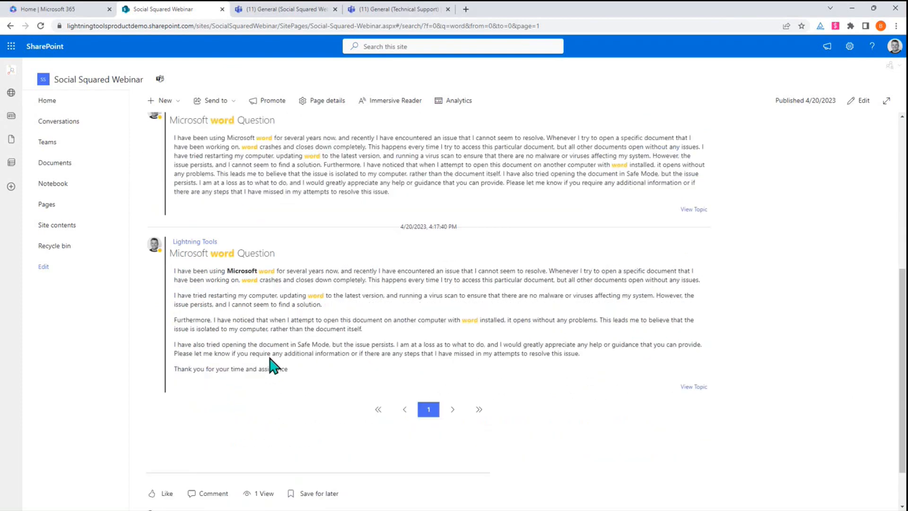
scroll(276, 365, "up", 5)
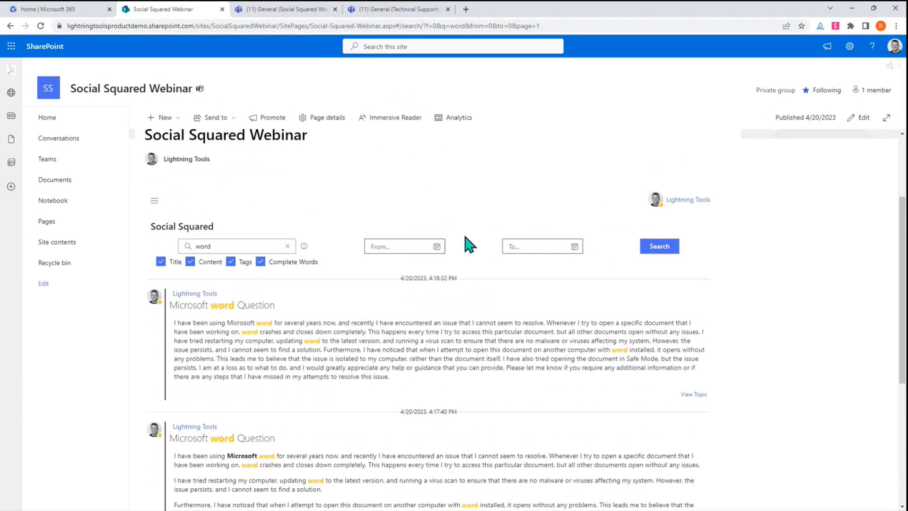
- Return to the "Microsoft Word Question" topic in the Word forum and mark its reply as the answer
left_click(192, 227)
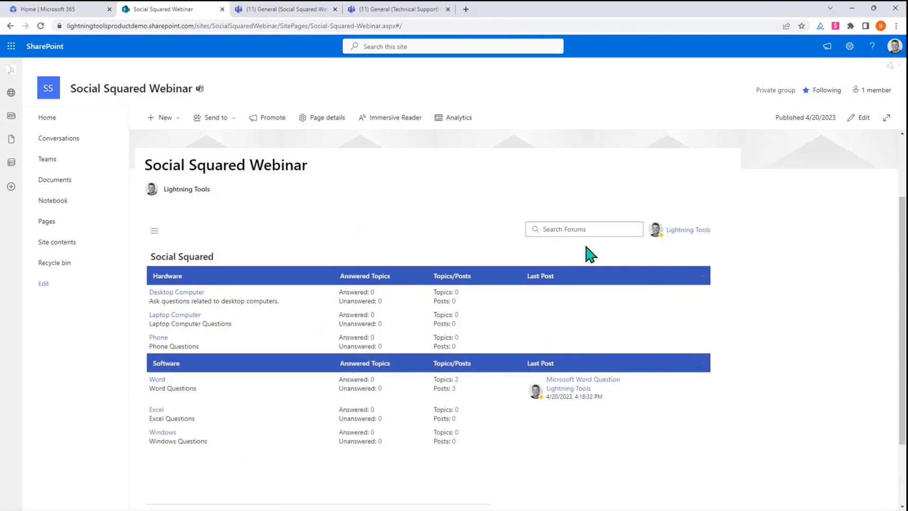
left_click(157, 379)
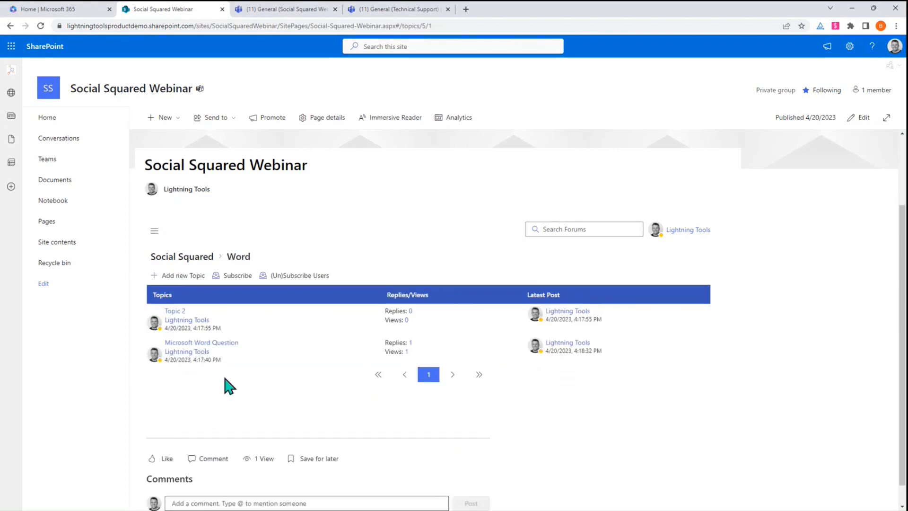
left_click(191, 344)
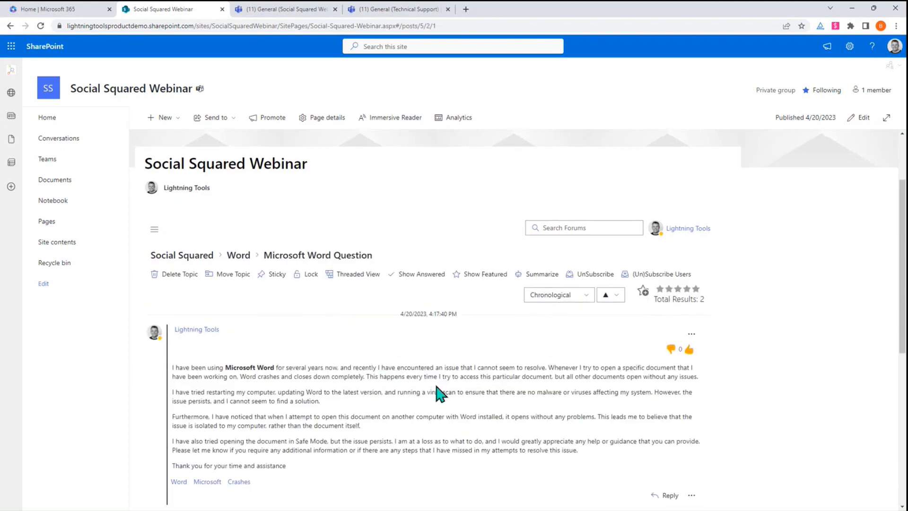
scroll(440, 392, "down", 5)
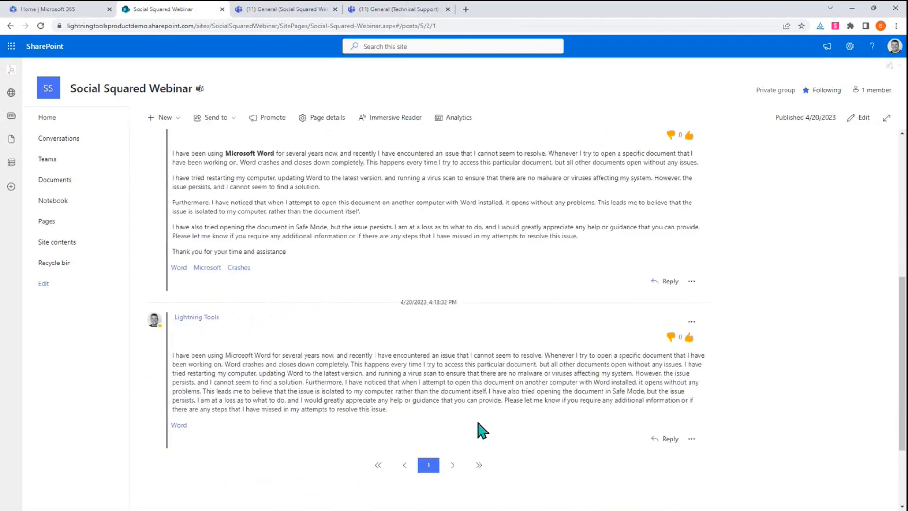
scroll(482, 429, "down", 1)
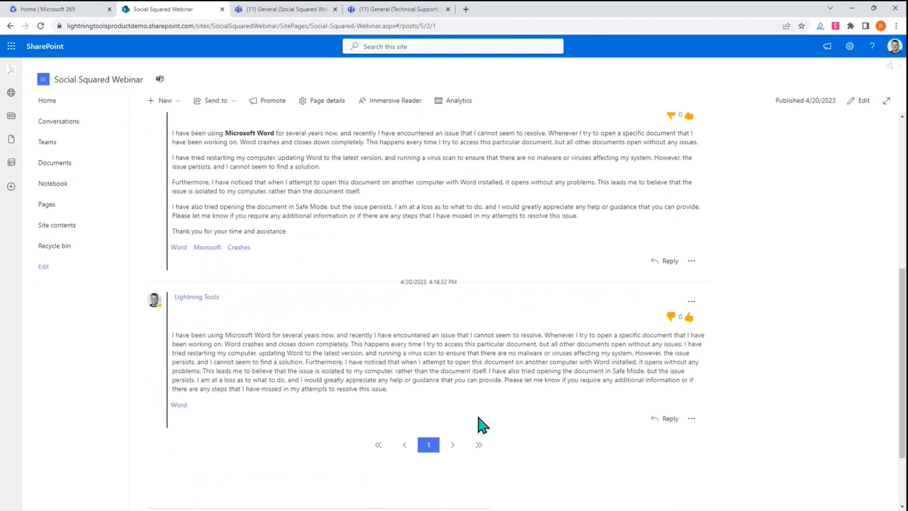
left_click(691, 418)
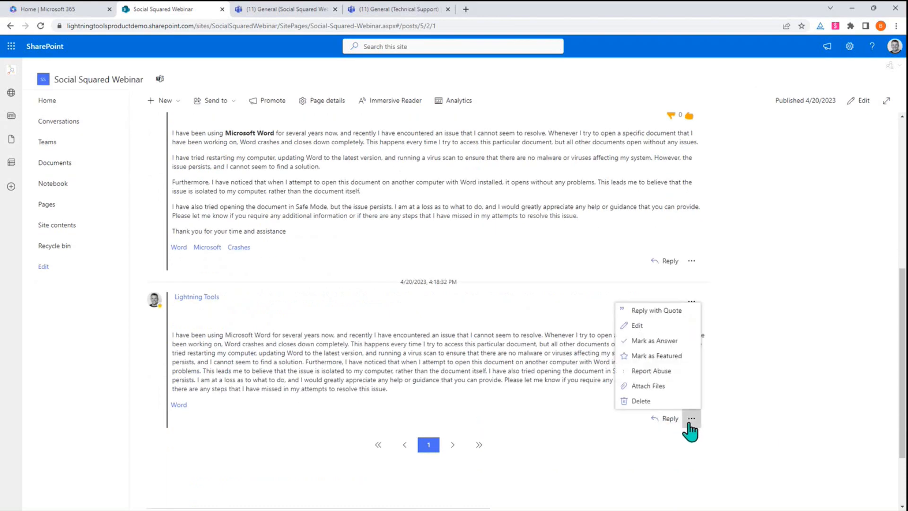
left_click(672, 341)
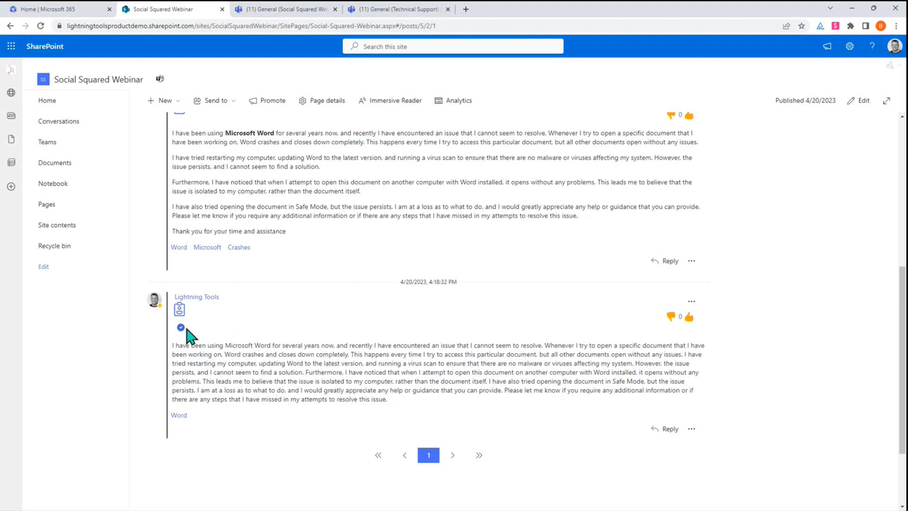
mouse_move(187, 330)
- Filter the topic to its answered post, then display the whole conversation in threaded view
scroll(258, 361, "up", 1)
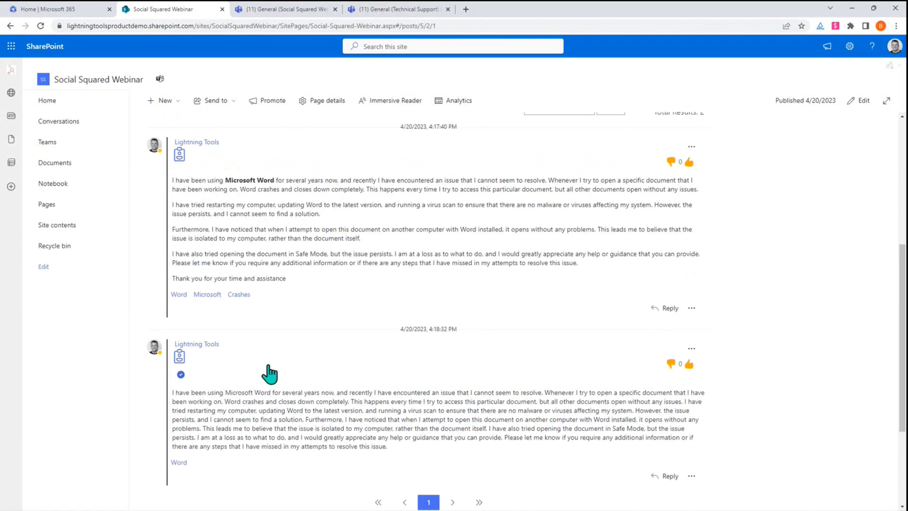
scroll(400, 349, "up", 3)
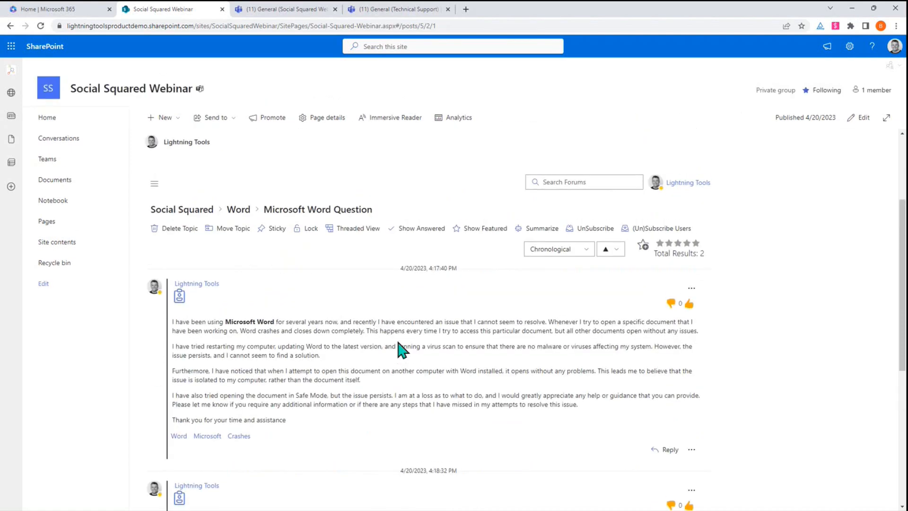
scroll(523, 451, "down", 5)
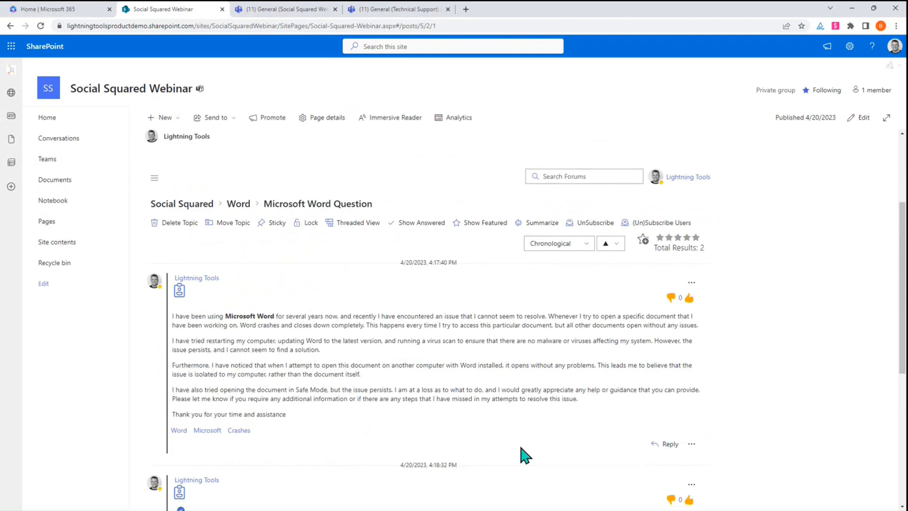
scroll(523, 440, "up", 5)
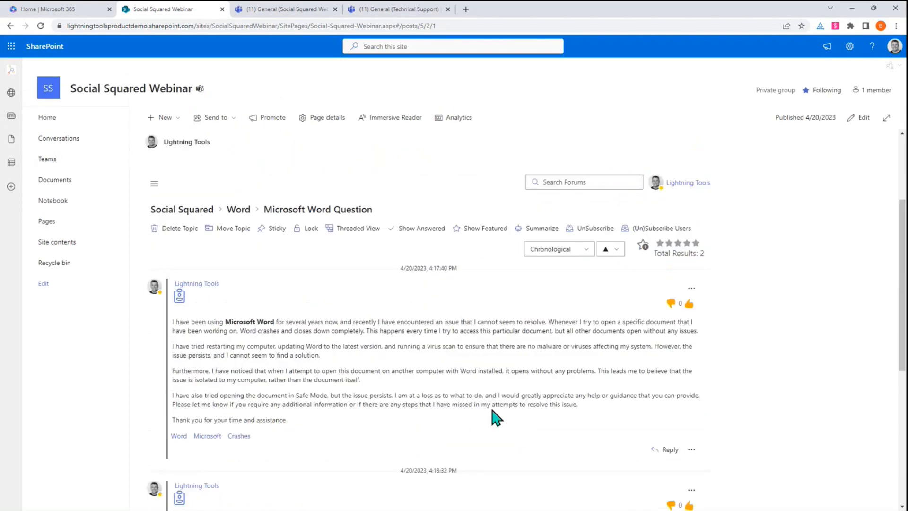
left_click(410, 231)
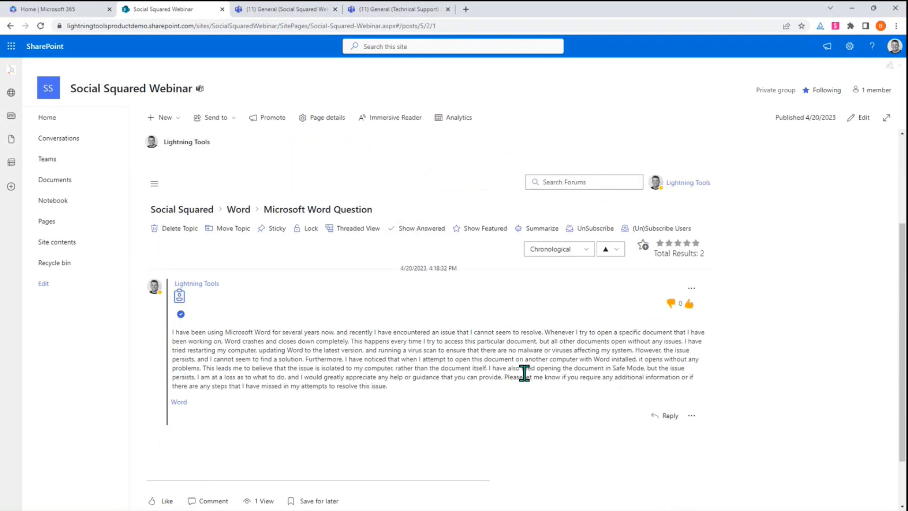
left_click(360, 231)
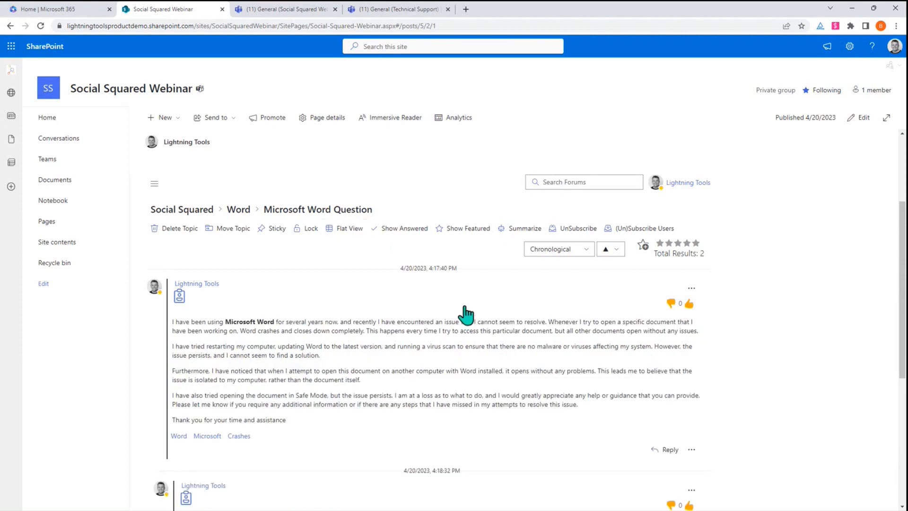
scroll(505, 338, "down", 3)
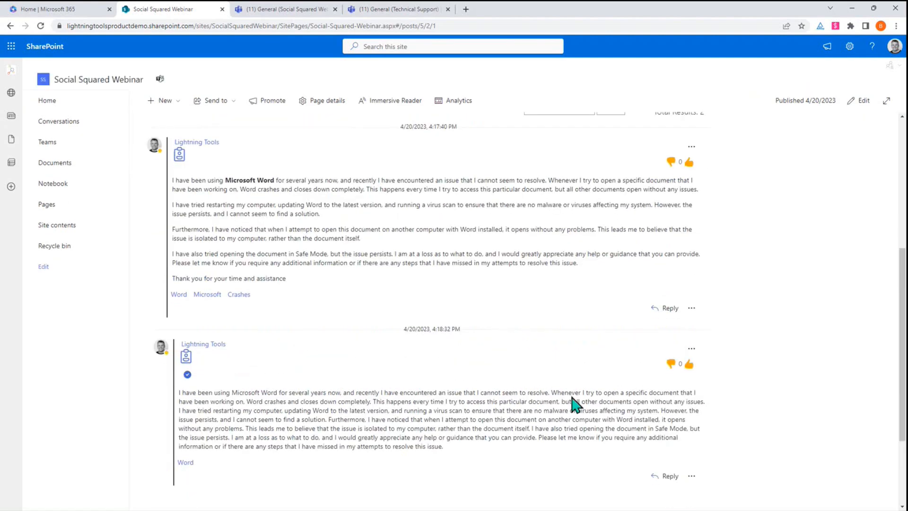
- Rate the "Microsoft Word Question" topic four stars and add a heart reaction to its first post
scroll(573, 393, "up", 2)
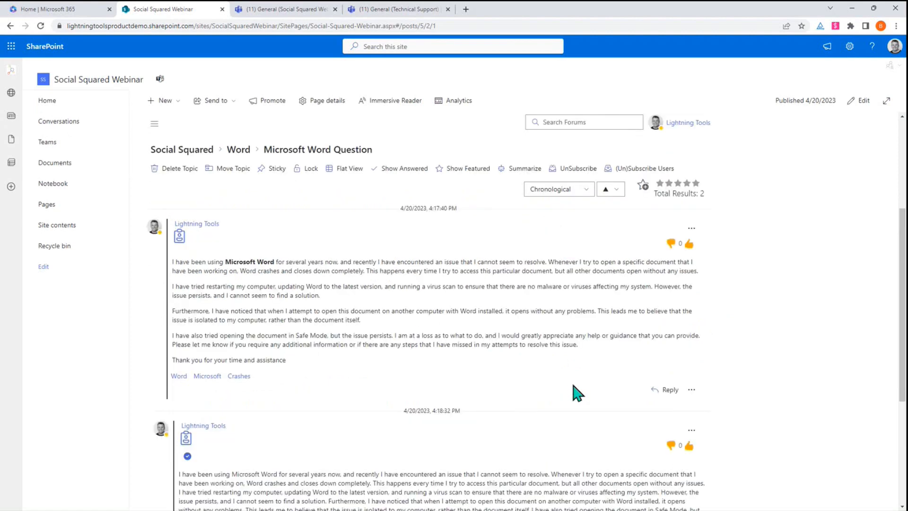
left_click(686, 196)
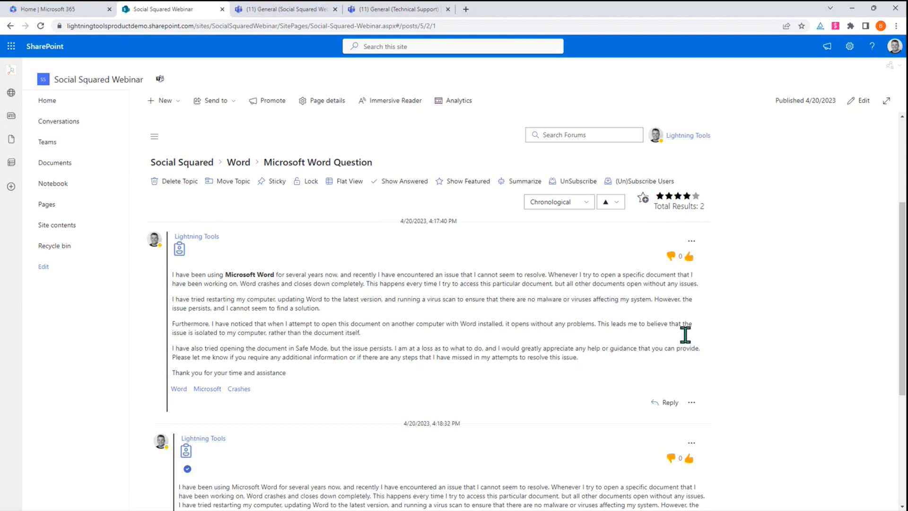
left_click(693, 243)
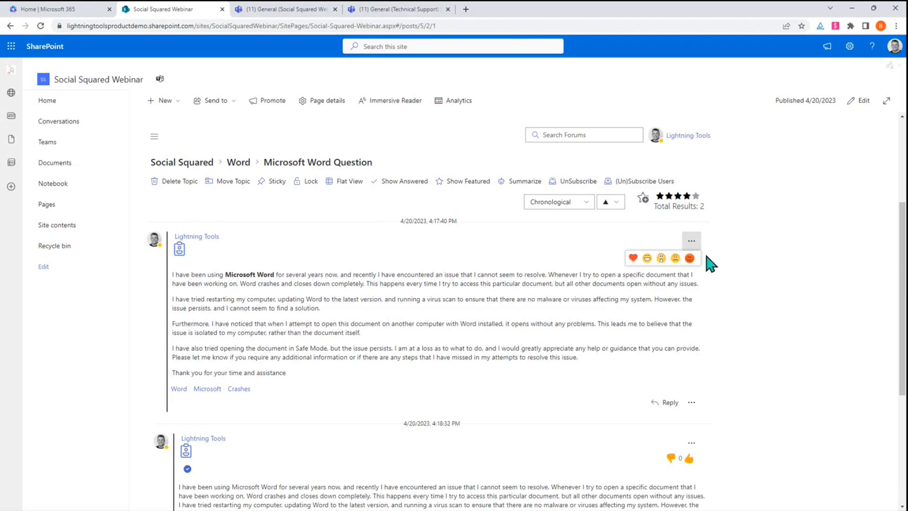
left_click(634, 258)
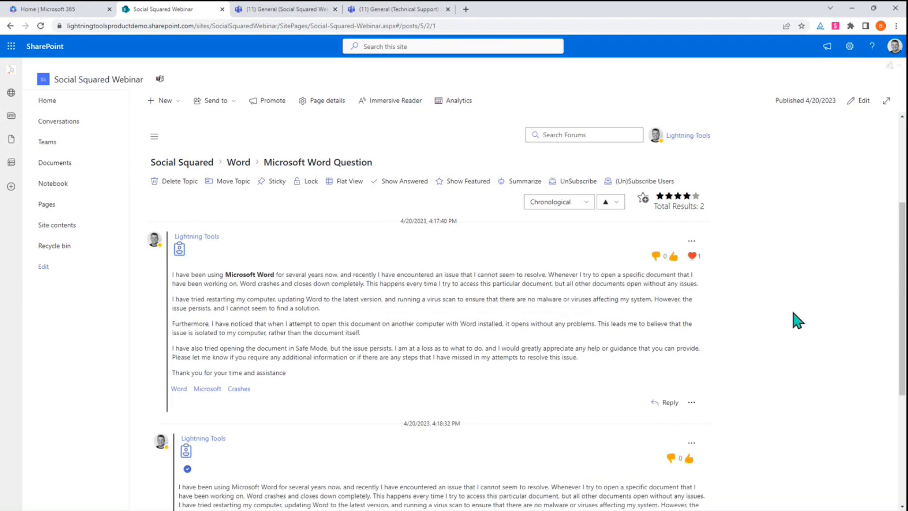
- Mark the "Microsoft Word Question" topic as a favorite
scroll(794, 320, "down", 2)
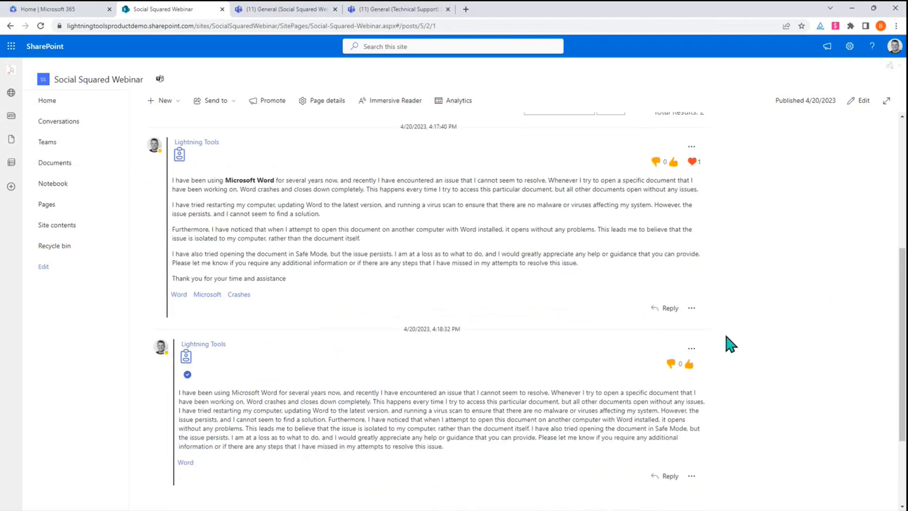
scroll(731, 341, "up", 3)
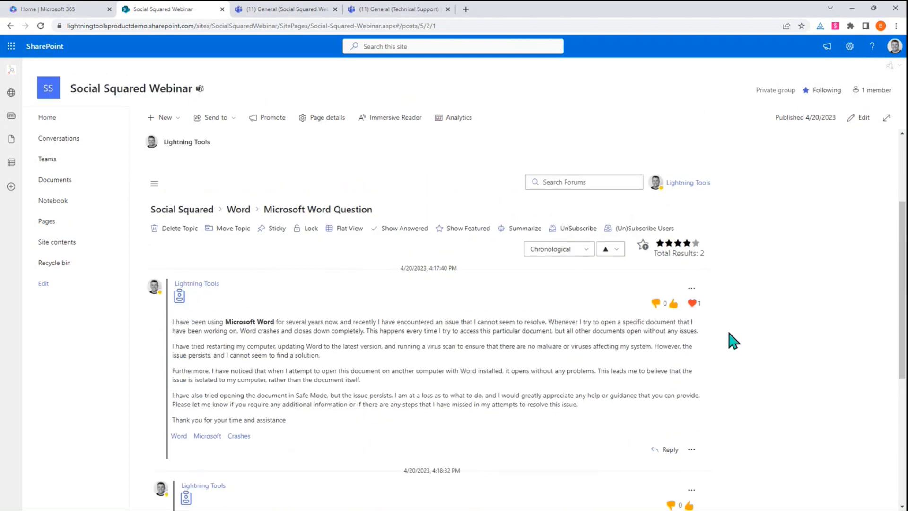
left_click(645, 247)
scroll(301, 258, "down", 2)
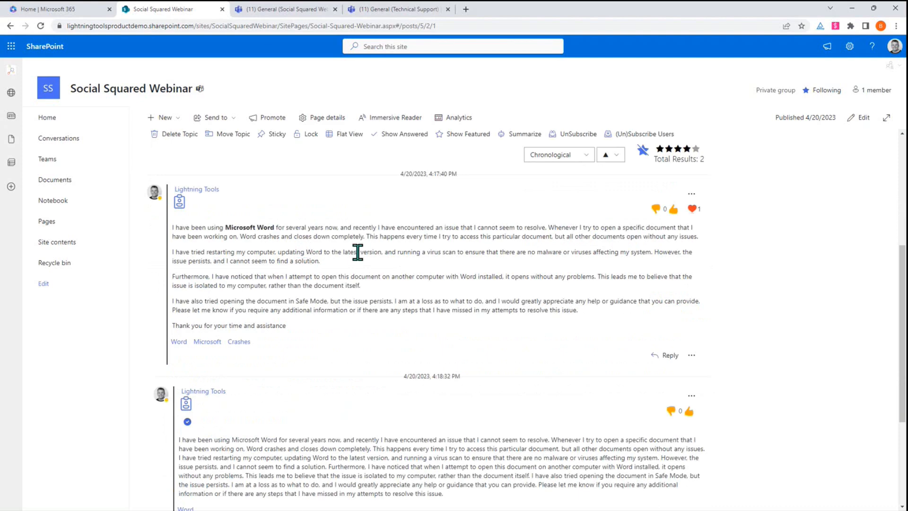
- View the Hardware and Software forums offered as move destinations for the topic, without moving it
scroll(356, 251, "up", 2)
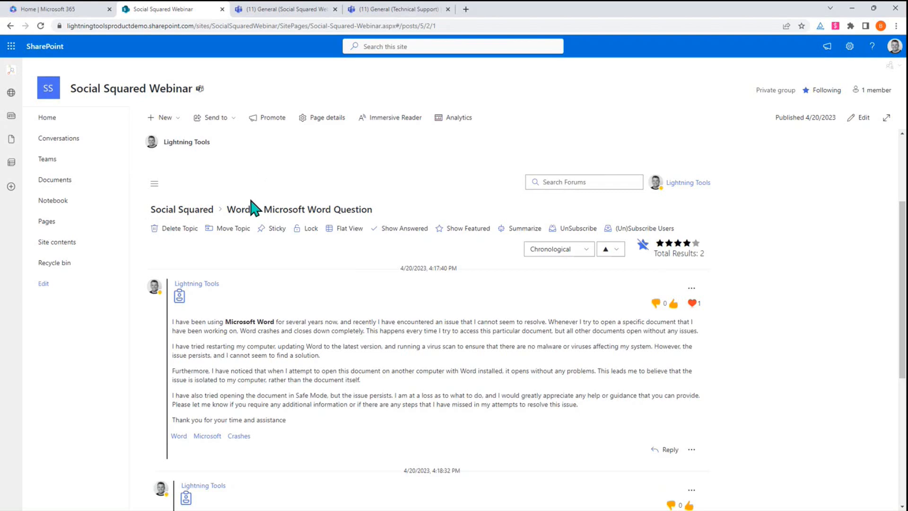
left_click(223, 244)
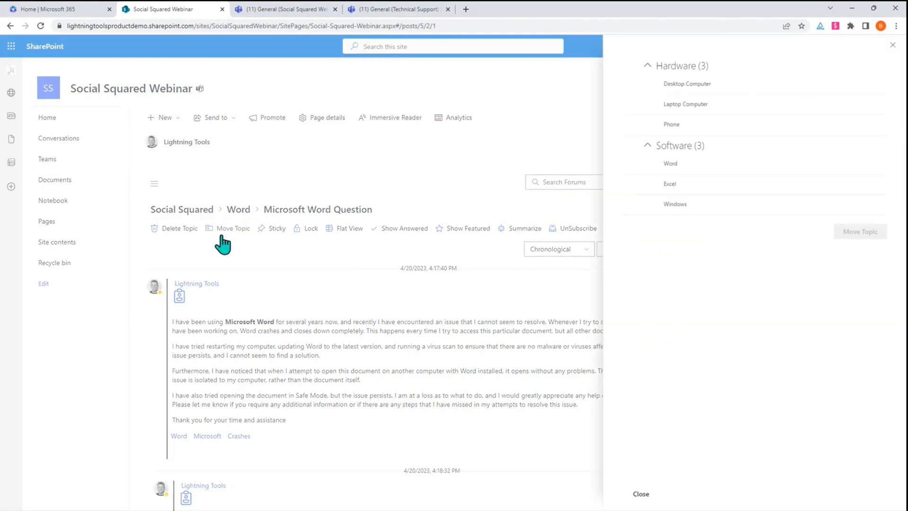
left_click(892, 46)
- Switch to the Technical Support board in Microsoft Teams and open "How to enable Bitlocker on my laptop?" in the Team Channels forum
left_click(424, 11)
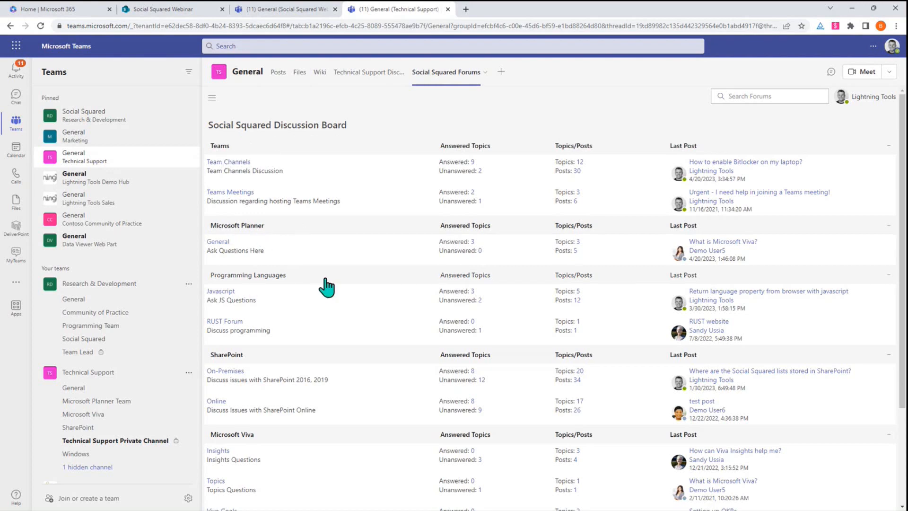
left_click(234, 169)
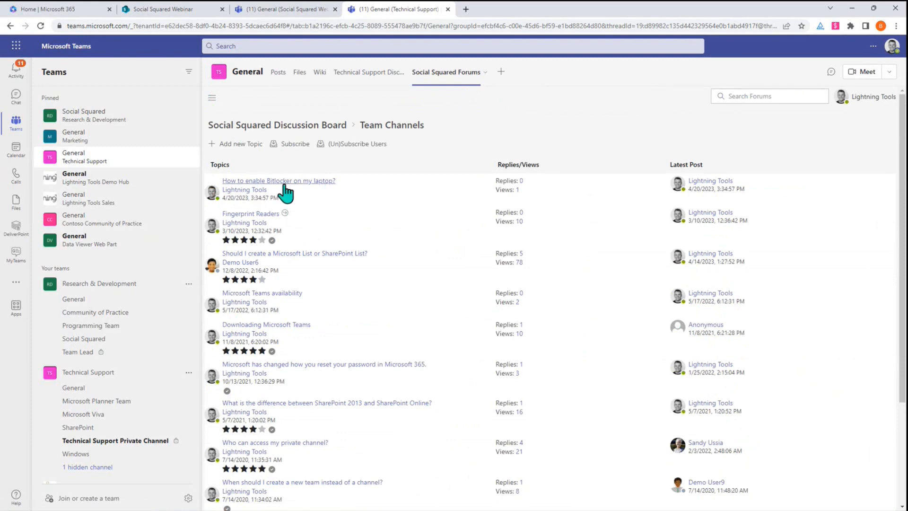
left_click(286, 184)
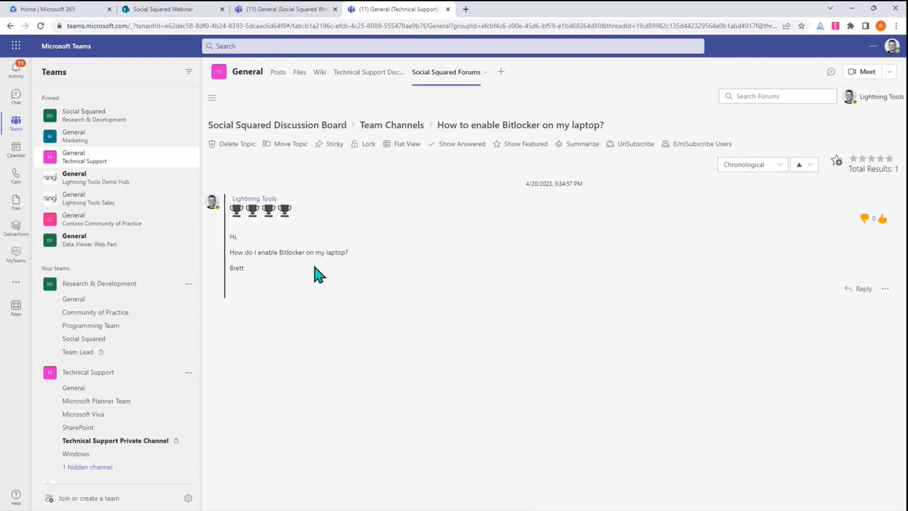
- Move the "How to enable Bitlocker on my laptop?" topic to the Windows 11 forum under Microsoft Windows
left_click(285, 157)
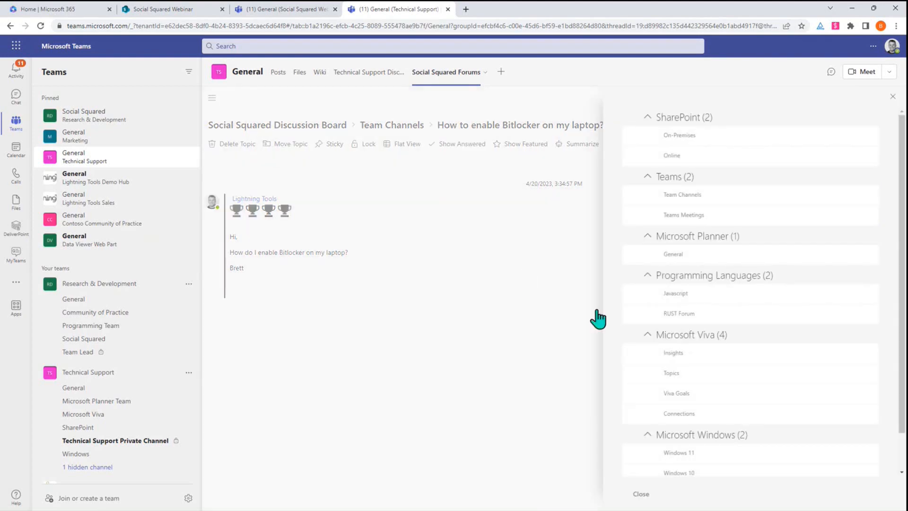
scroll(690, 327, "down", 1)
left_click(639, 414)
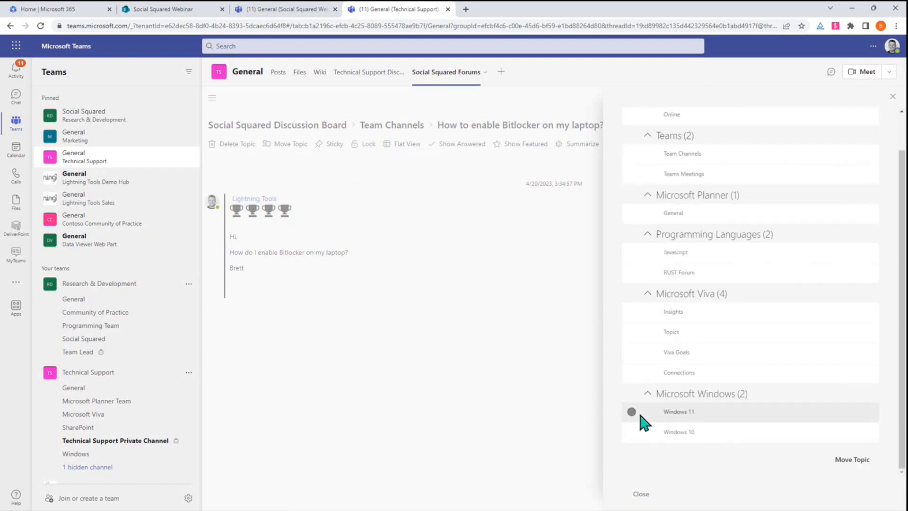
left_click(848, 464)
- Go to the Windows 11 forum and open the moved Bitlocker topic there
scroll(543, 331, "down", 3)
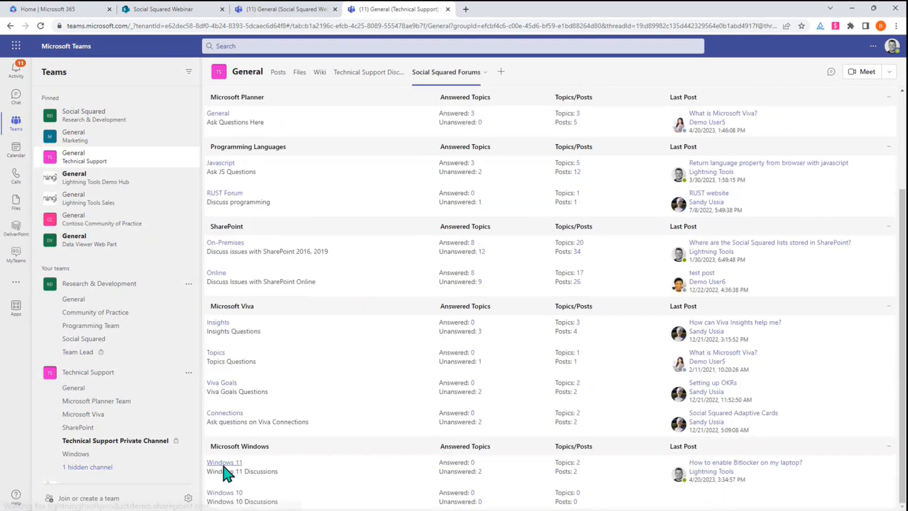
left_click(226, 463)
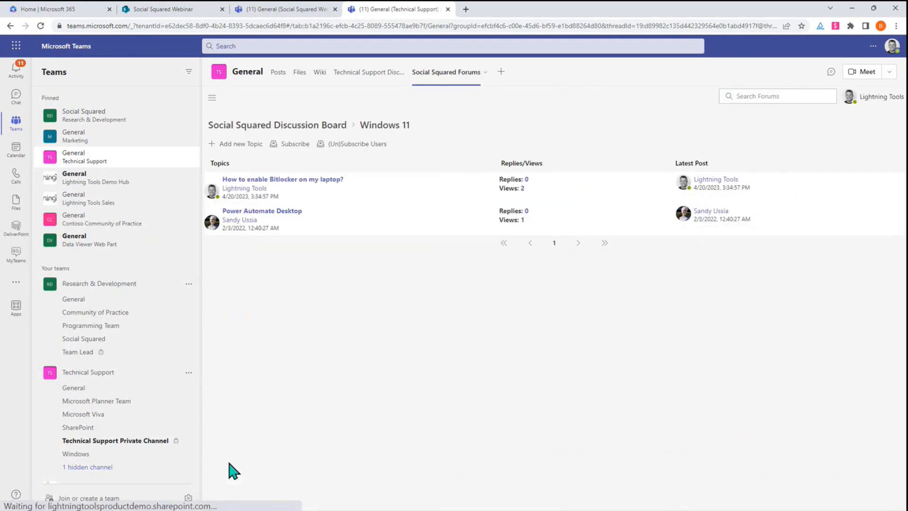
left_click(308, 180)
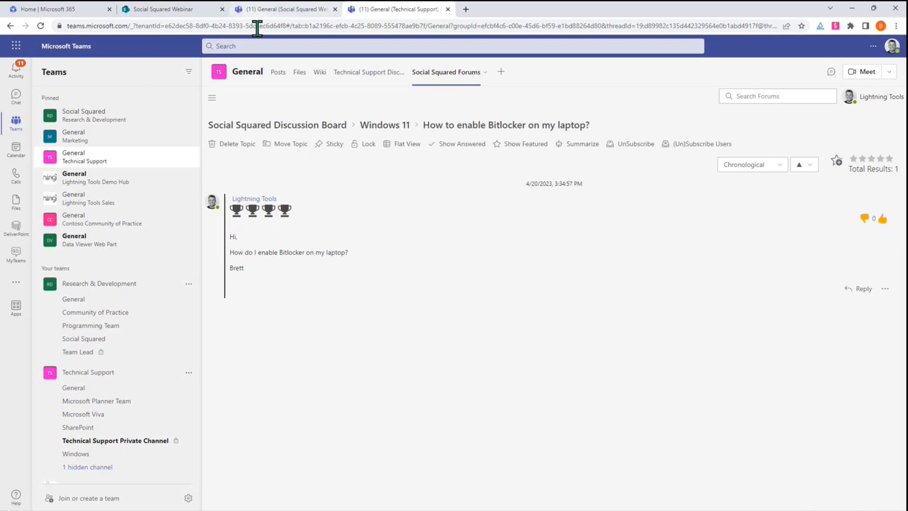
- Return to the SharePoint discussion board and make the "Microsoft Word Question" topic sticky for a period of time until Sat May 20 2023
left_click(174, 11)
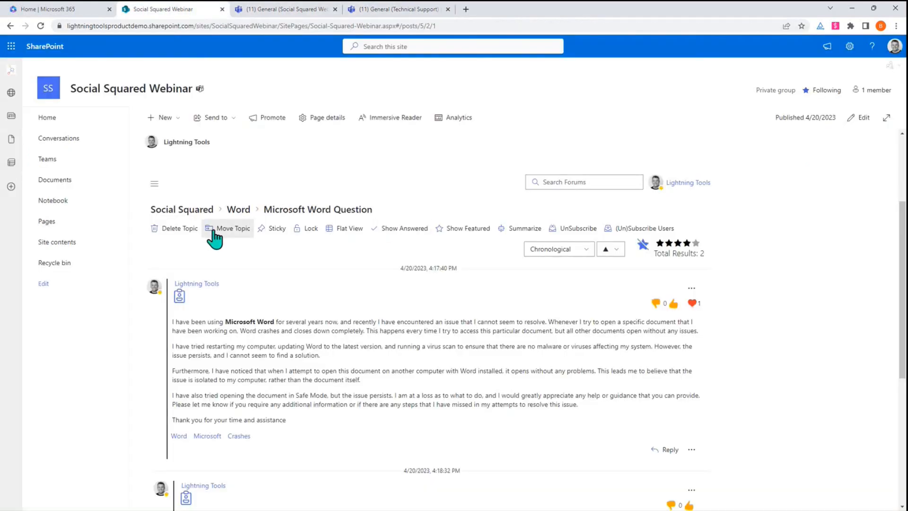
left_click(273, 229)
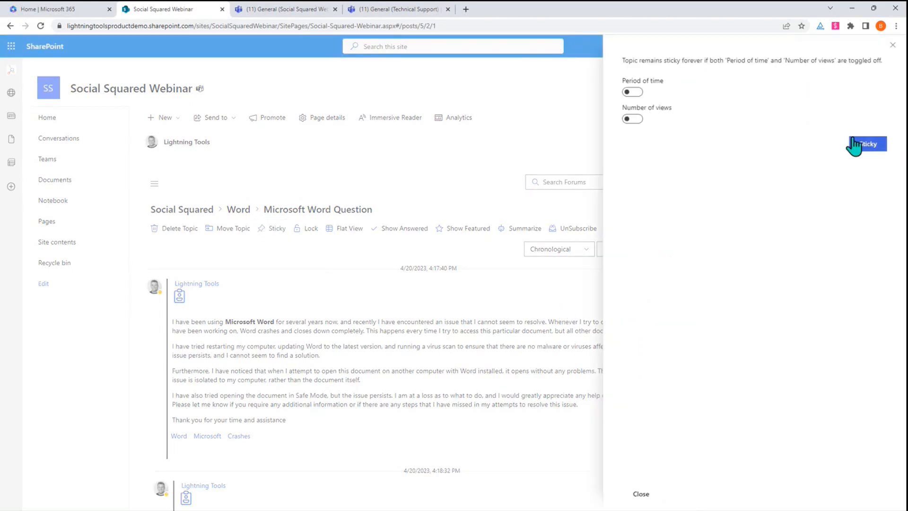
left_click(633, 92)
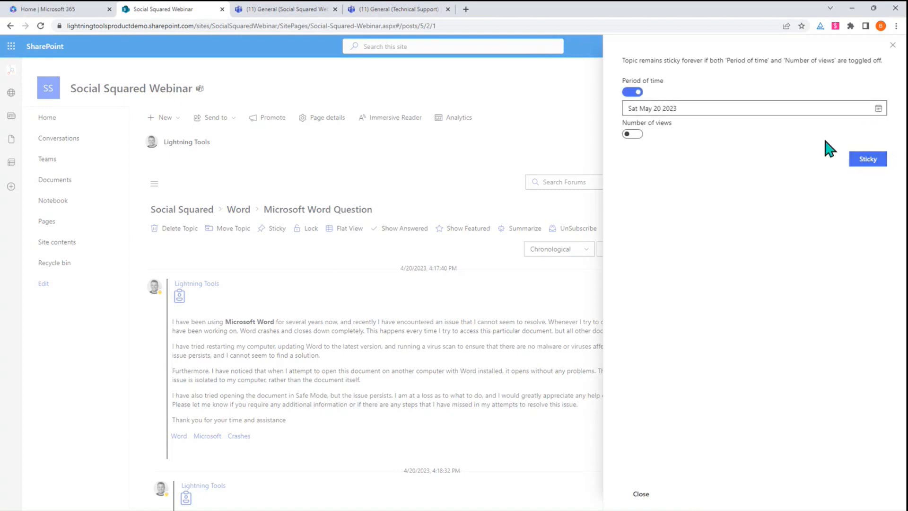
left_click(868, 159)
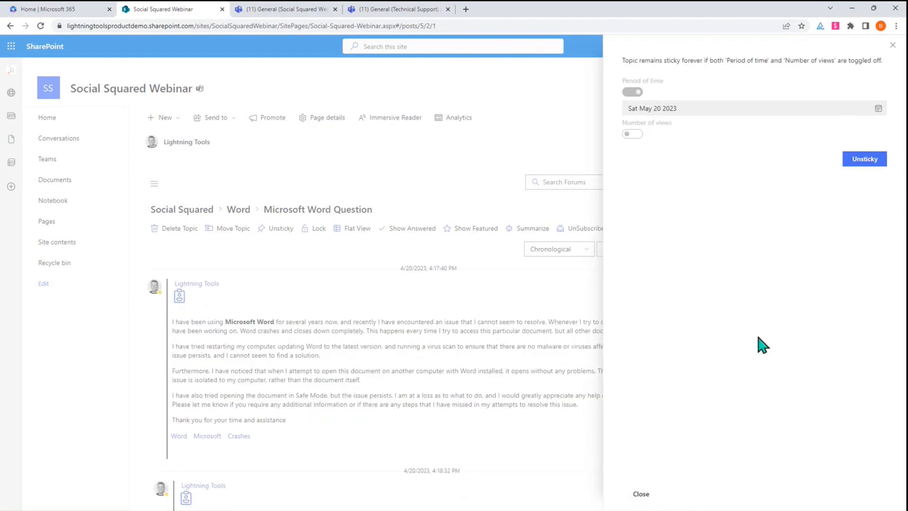
left_click(641, 495)
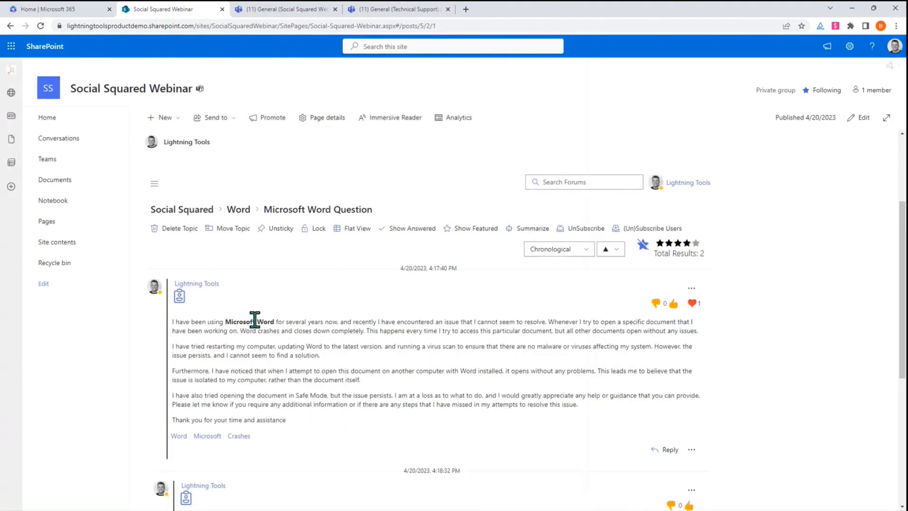
- Check the sticky topic in the Word forum's topic list, then reopen "Microsoft Word Question"
left_click(240, 209)
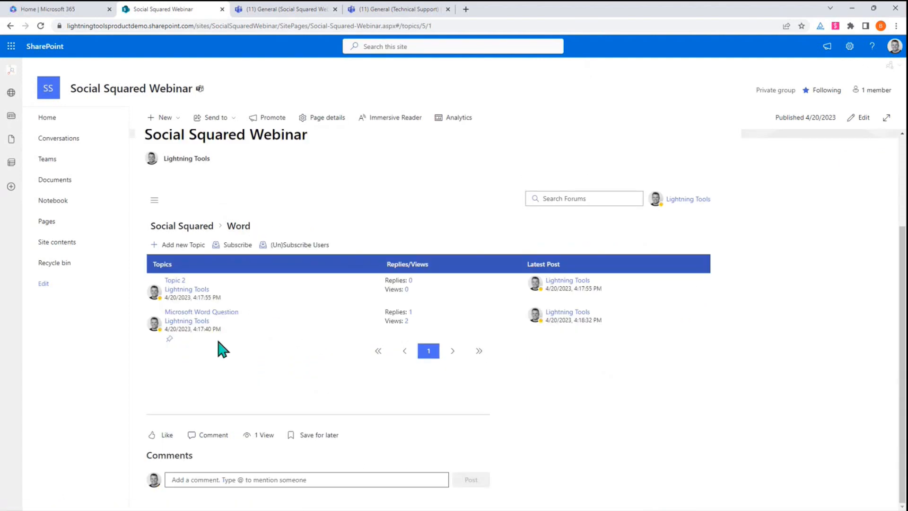
left_click(216, 312)
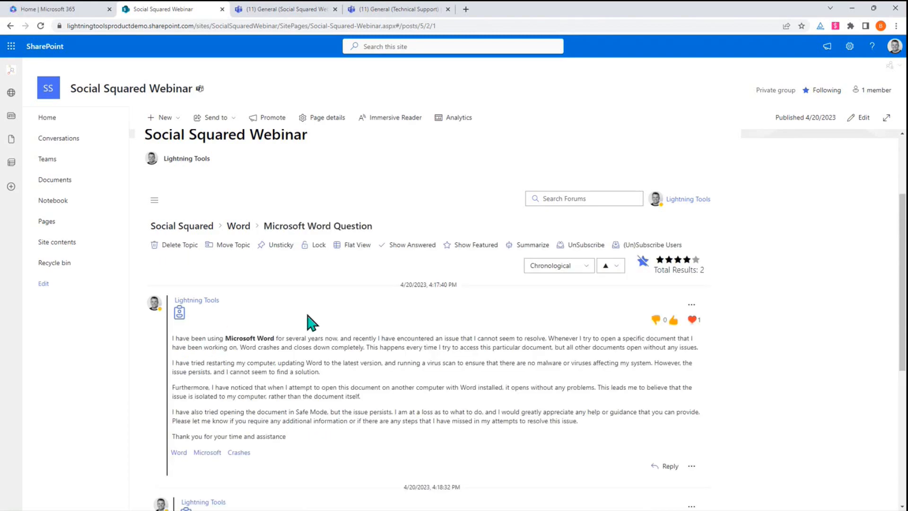
- Lock the "Microsoft Word Question" topic and look over its posts for the reply options
scroll(311, 283, "down", 5)
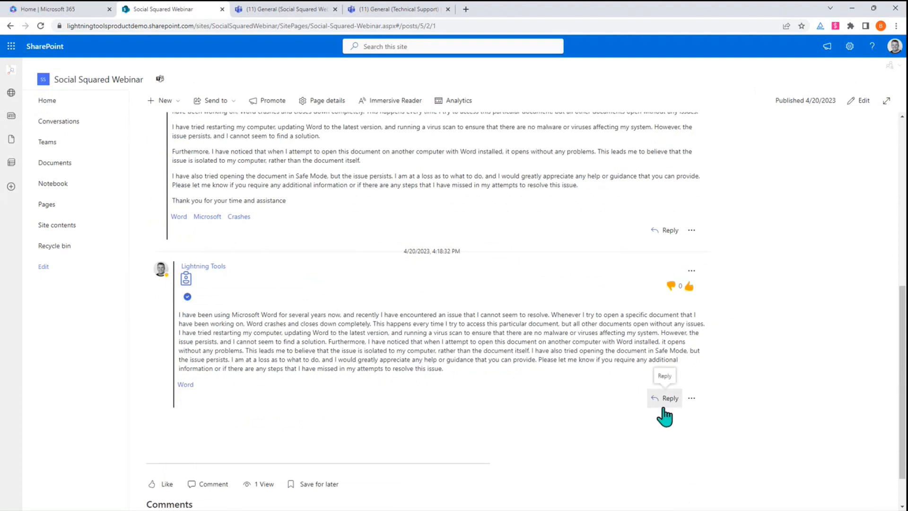
scroll(432, 339, "up", 4)
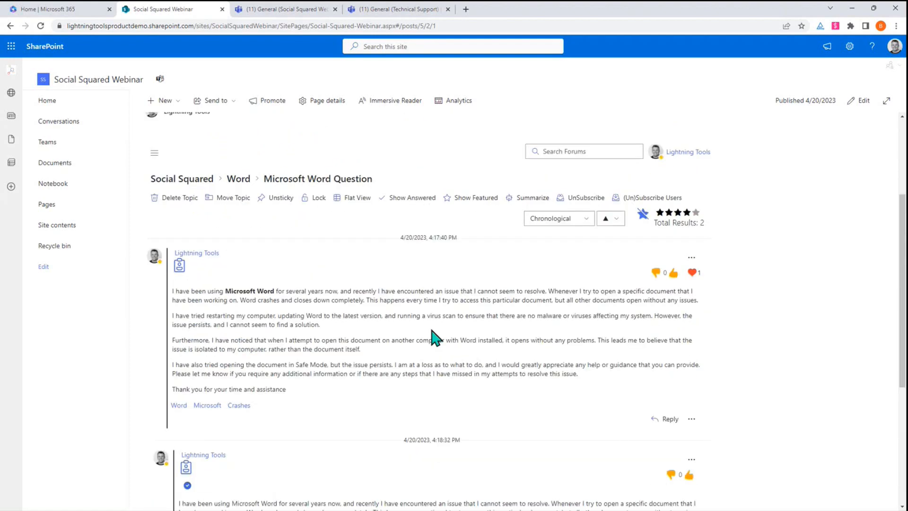
left_click(324, 203)
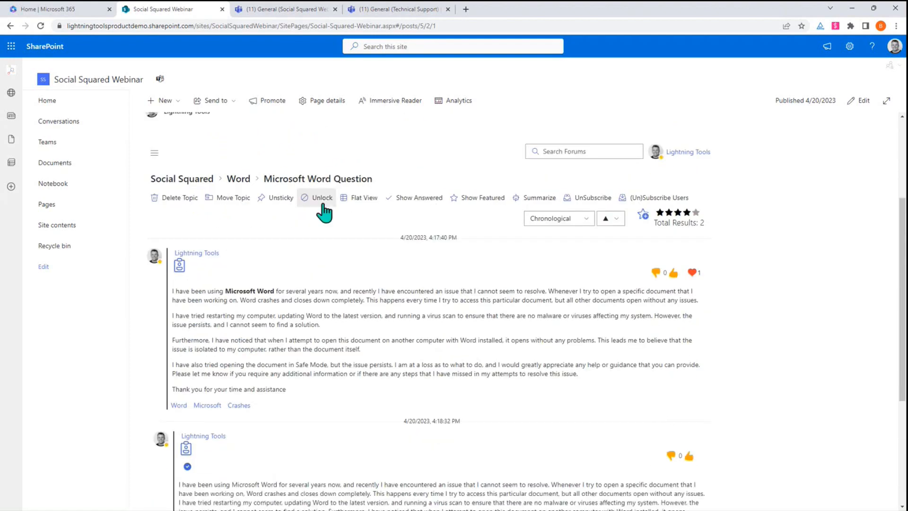
scroll(487, 262, "down", 3)
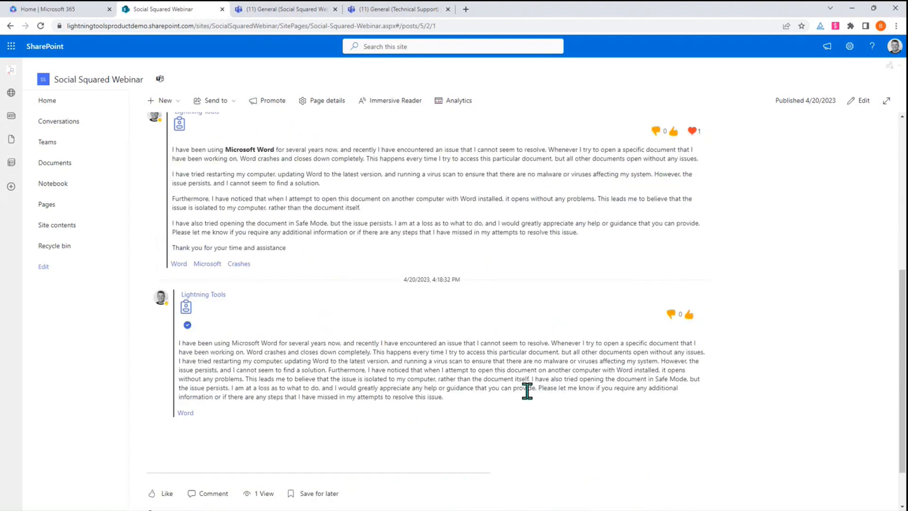
scroll(582, 440, "up", 3)
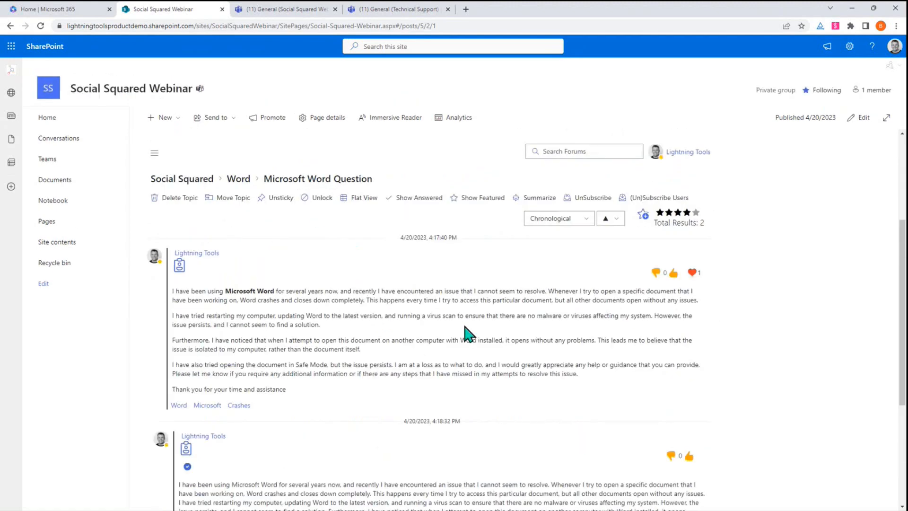
scroll(468, 334, "down", 2)
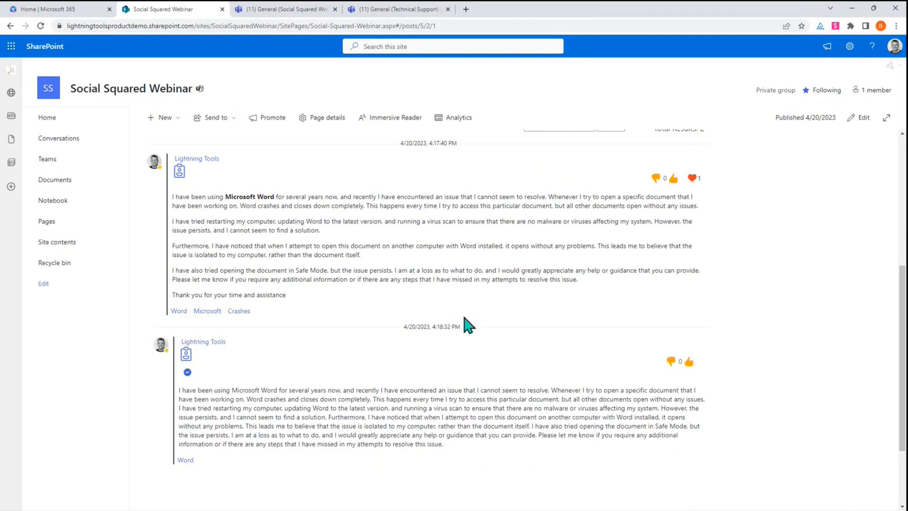
scroll(468, 326, "up", 2)
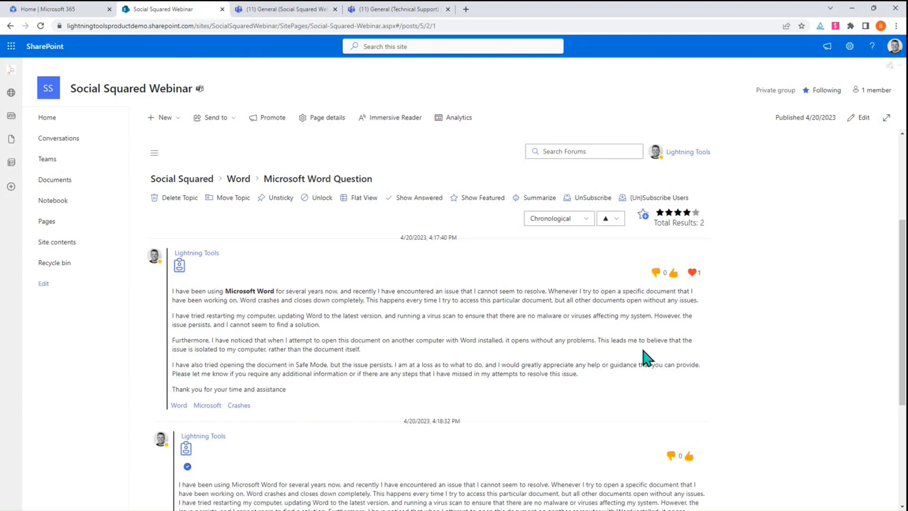
- Unsubscribe from the "Microsoft Word Question" topic and subscribe to it again
left_click(594, 201)
left_click(595, 200)
scroll(537, 374, "down", 3)
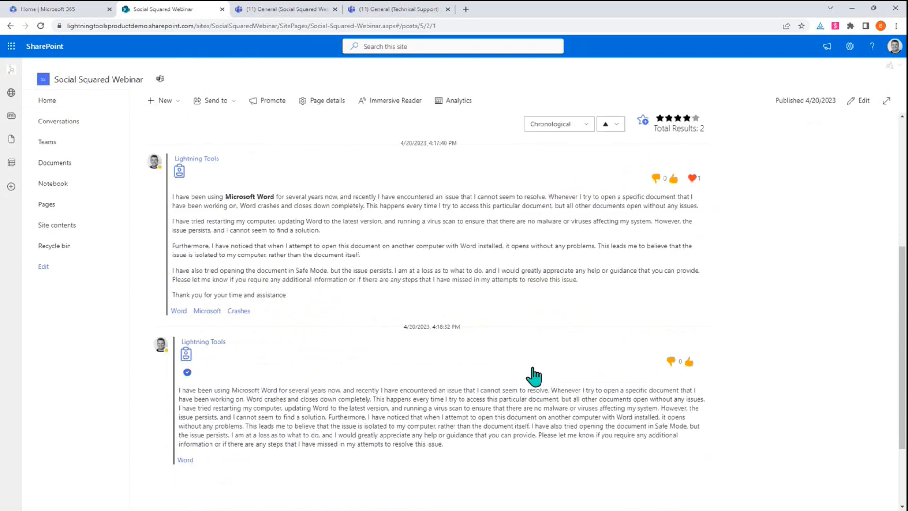
- Review the topic's options for subscribing and unsubscribing users and Microsoft 365 groups, then close them unchanged
scroll(569, 389, "up", 1)
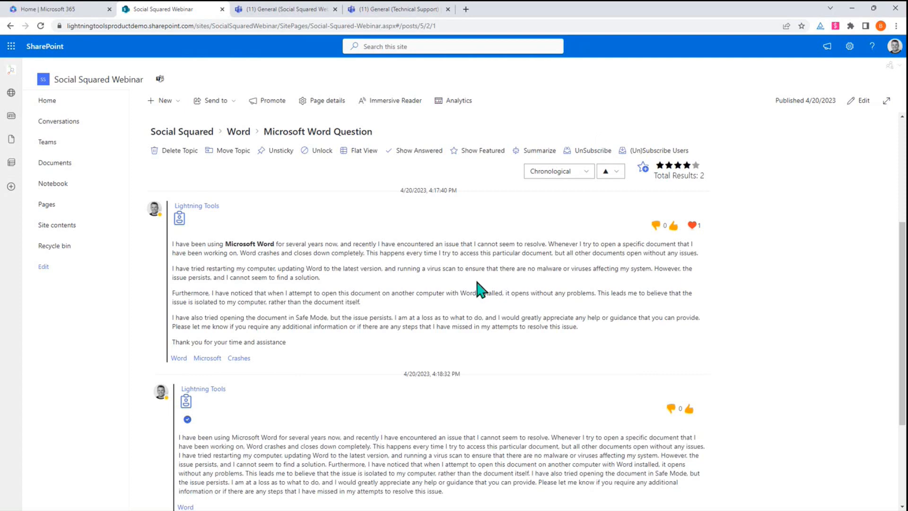
left_click(680, 154)
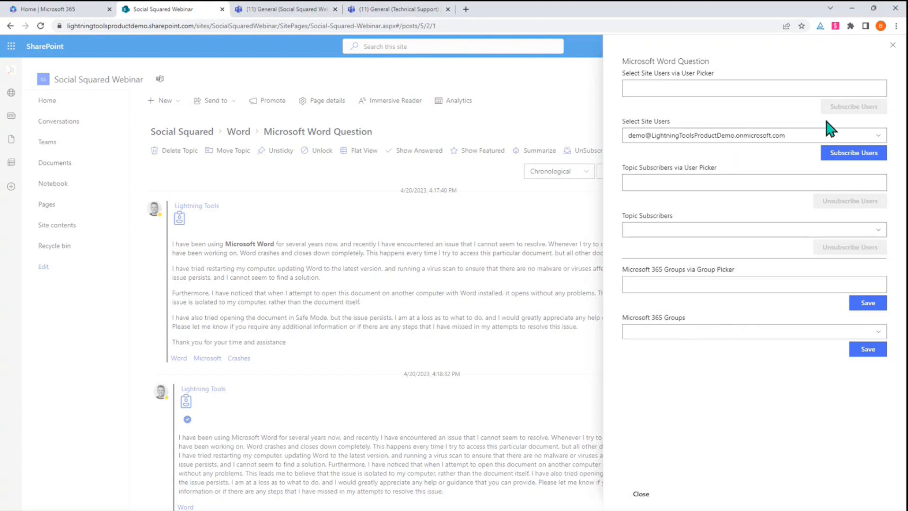
left_click(894, 45)
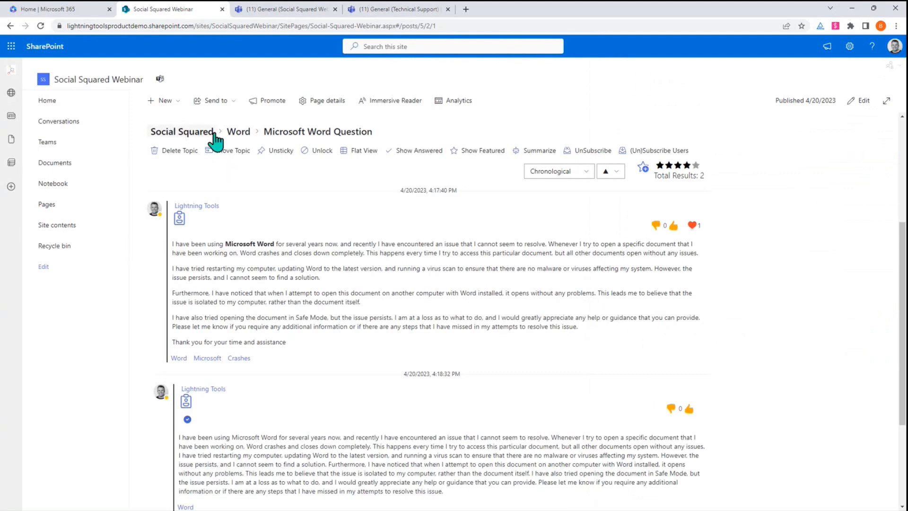
- Return to the forum overview, then switch to Microsoft Teams and look over the apps available for a new channel tab
left_click(199, 132)
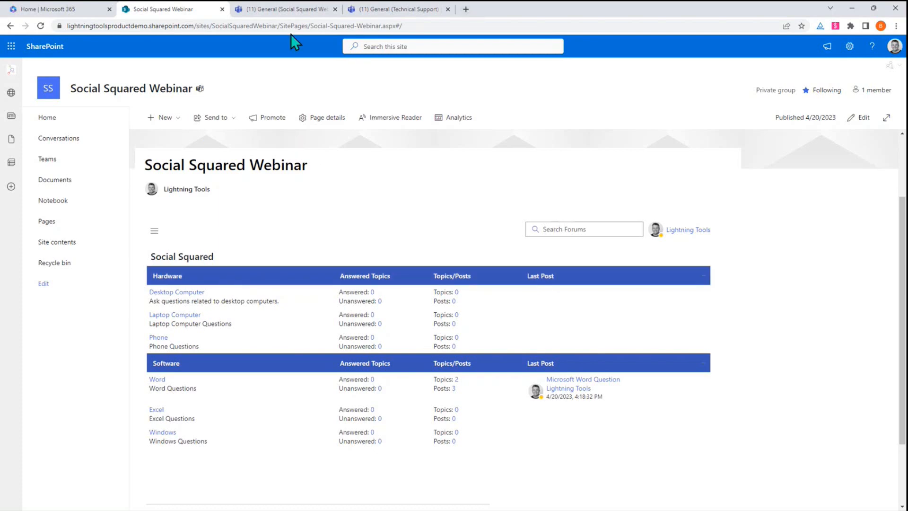
left_click(290, 9)
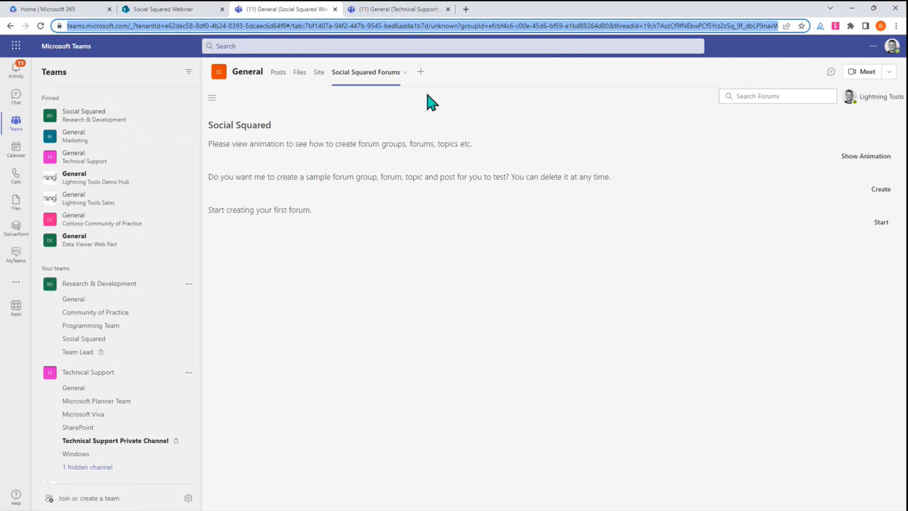
left_click(420, 72)
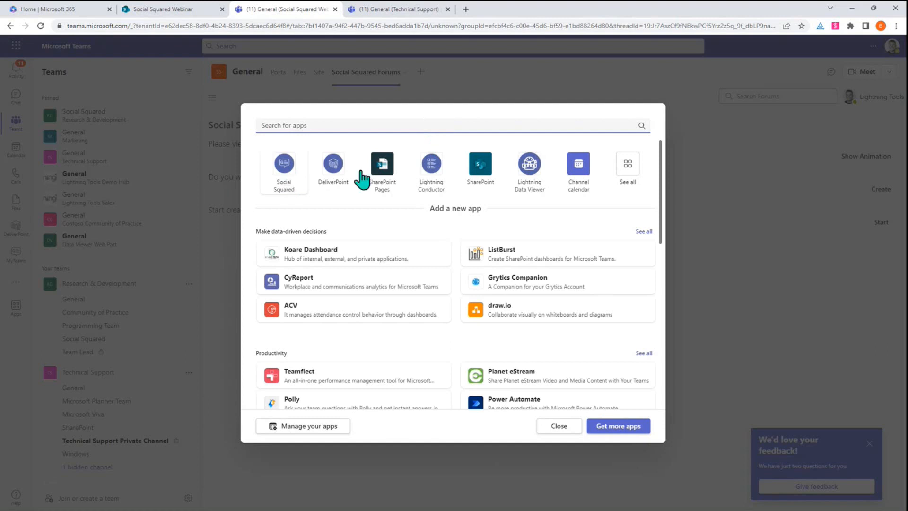
left_click(560, 425)
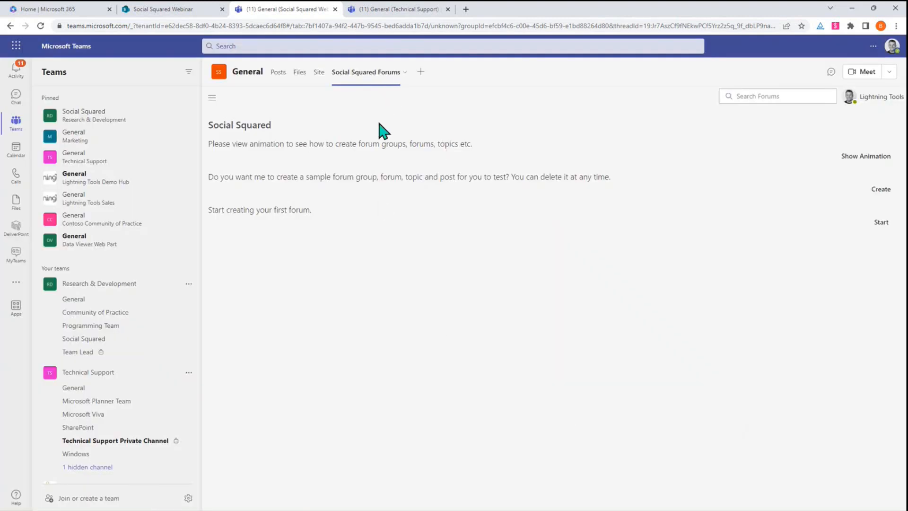
- Reload the Teams forums and post an "Excel Question" topic with a short placeholder message in the Excel forum, returning to the forum overview
right_click(563, 275)
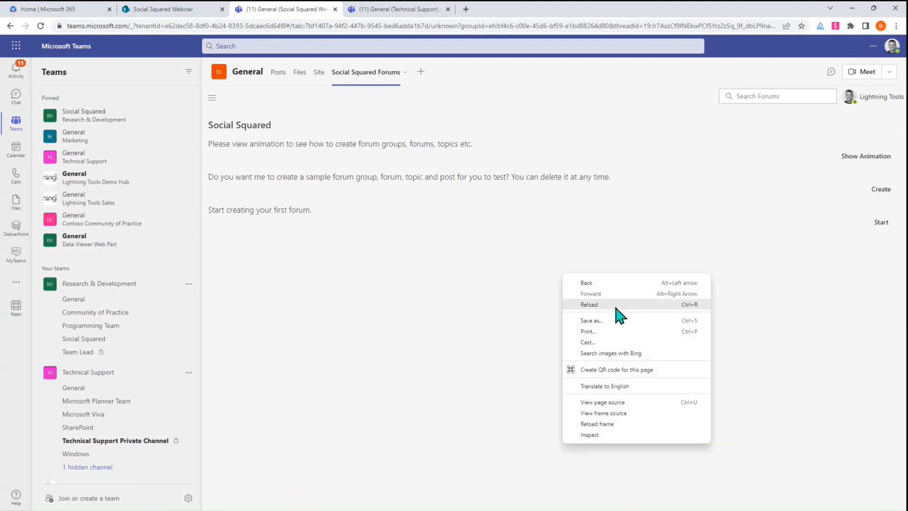
left_click(597, 304)
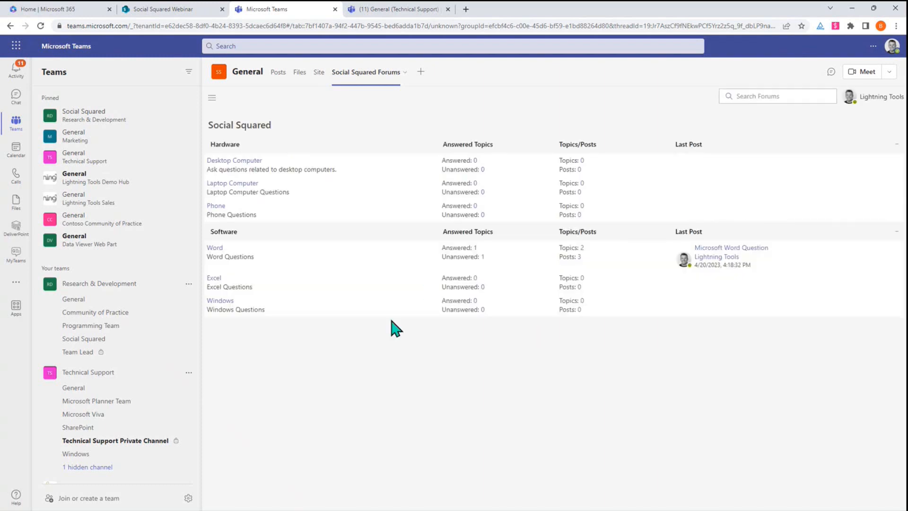
left_click(214, 278)
left_click(232, 152)
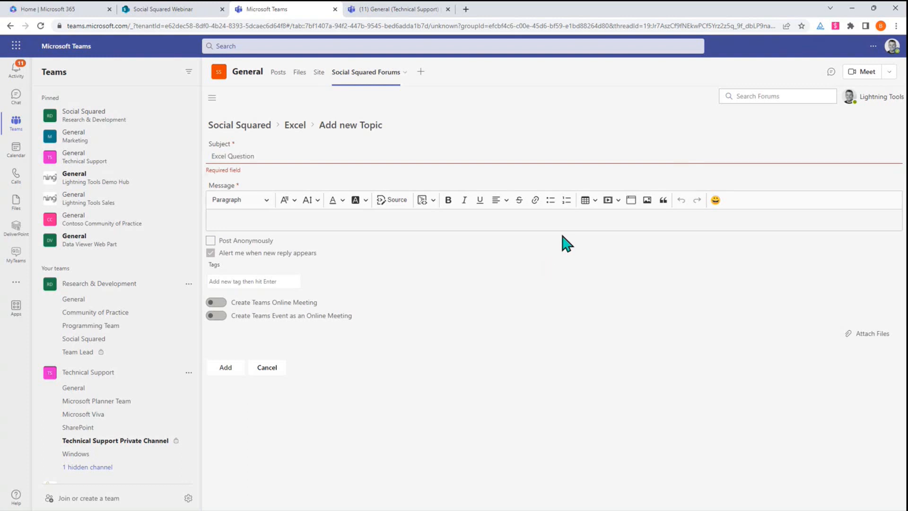
left_click(585, 213)
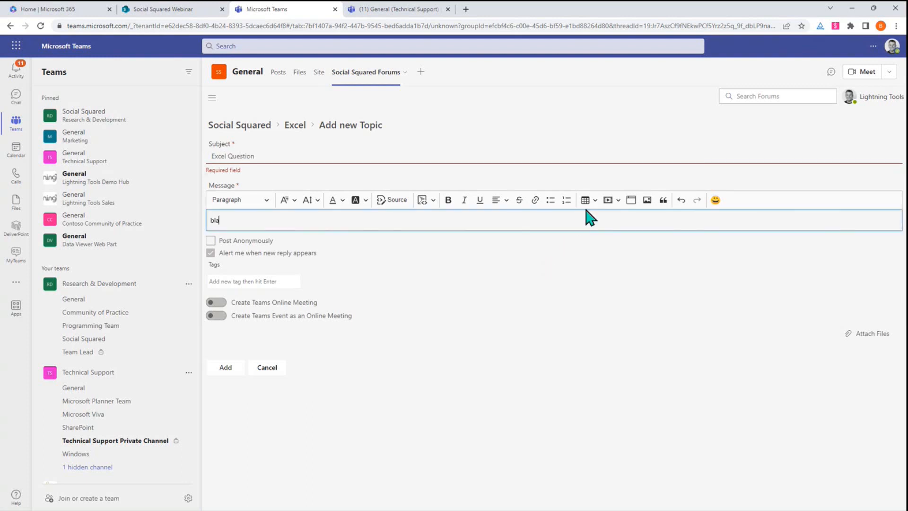
left_click(226, 370)
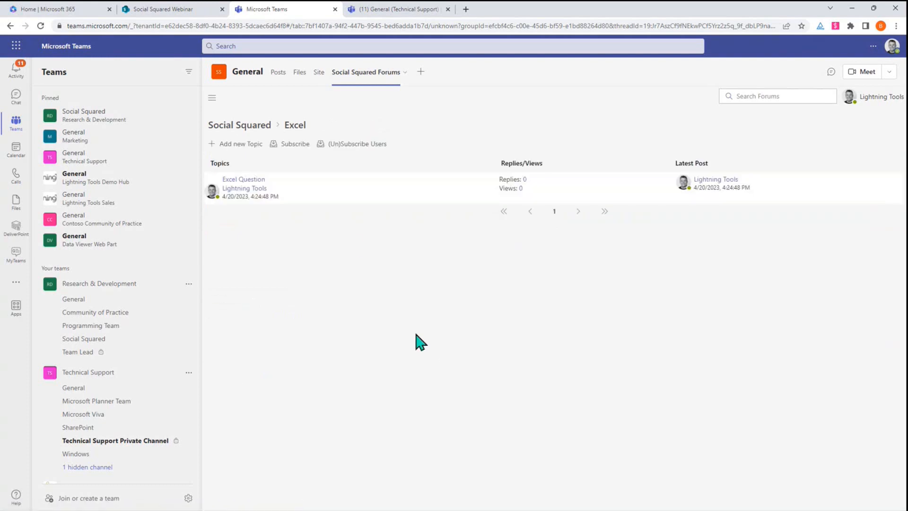
left_click(265, 125)
- Switch back to the SharePoint Social Squared Webinar page and reload it to check the Excel forum's latest post
left_click(202, 14)
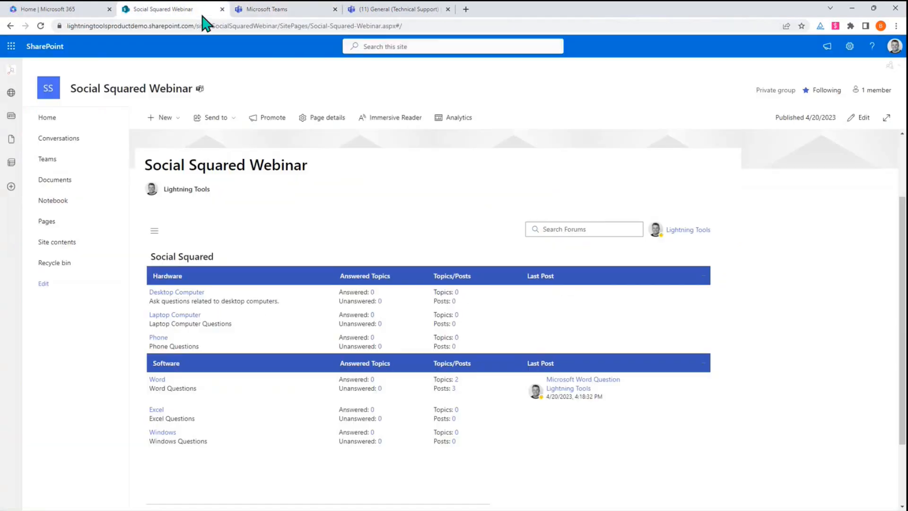
right_click(445, 186)
left_click(508, 221)
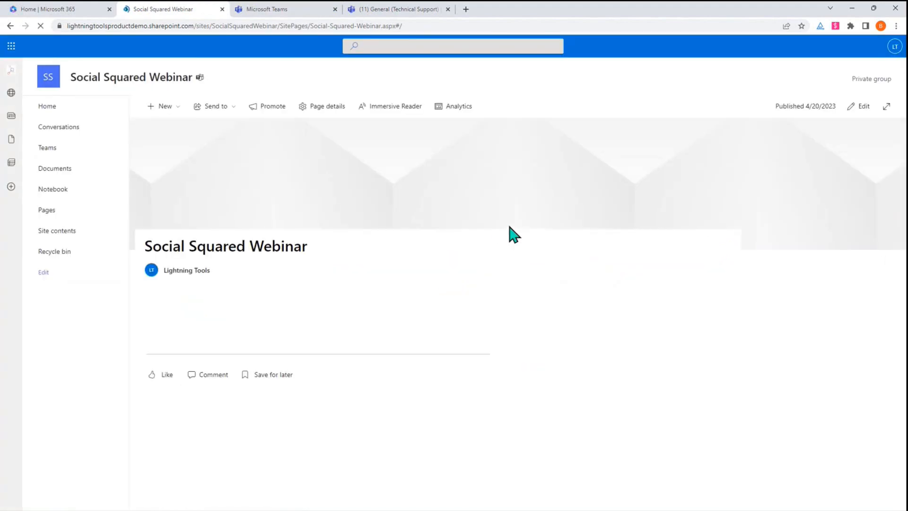
scroll(563, 232, "down", 3)
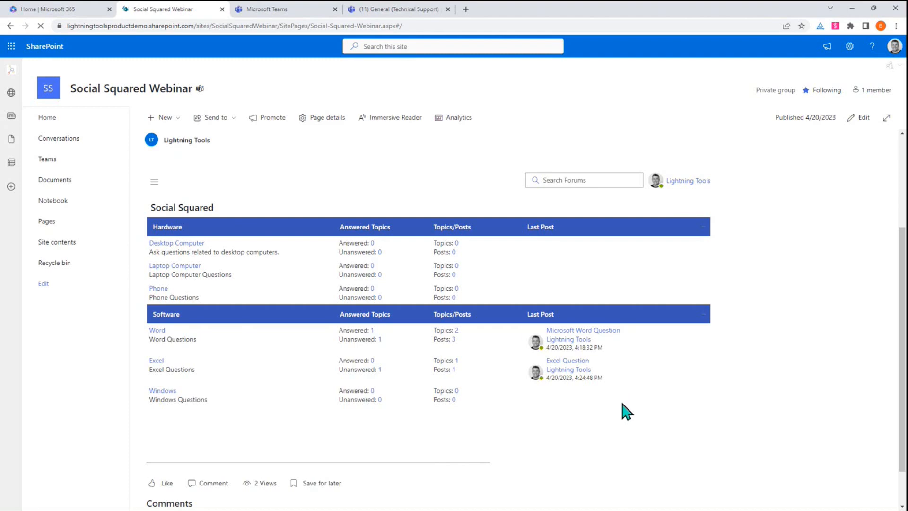
- Switch to the Technical Support team's General channel in Teams and open the Social Squared Discussion Board overview
left_click(252, 12)
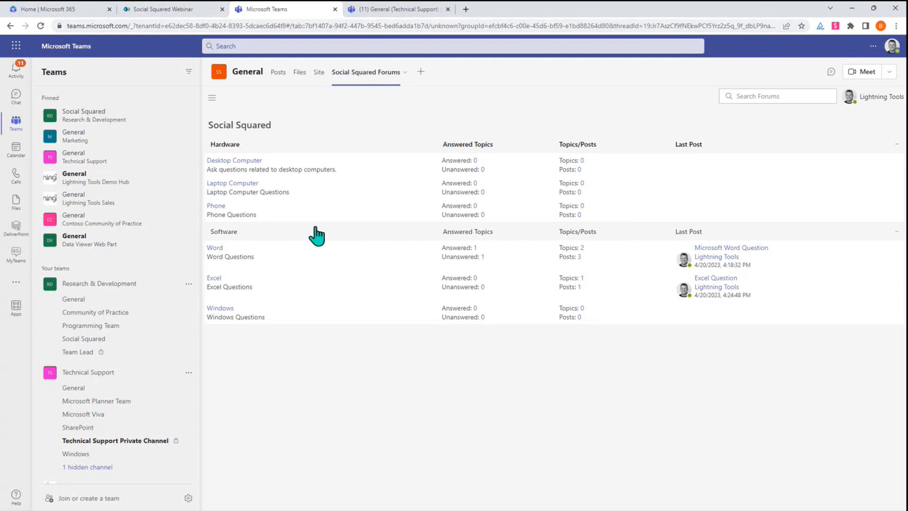
left_click(376, 10)
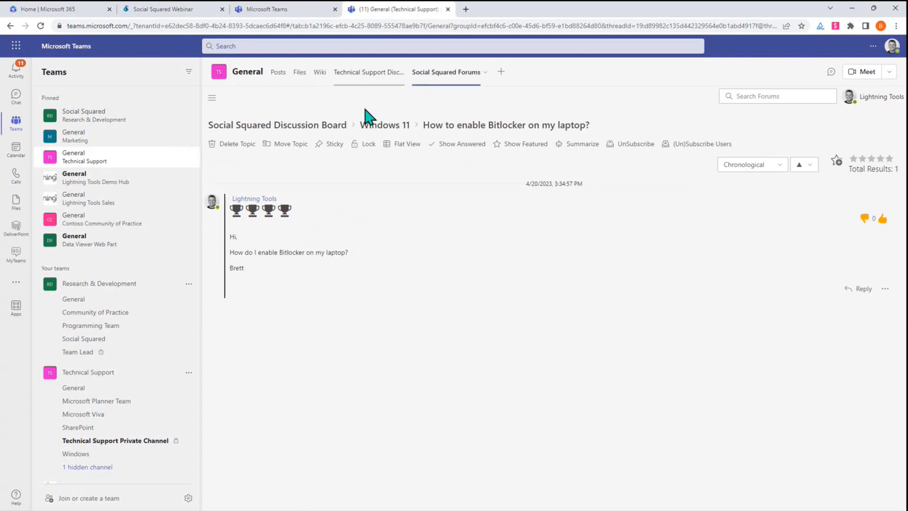
left_click(314, 125)
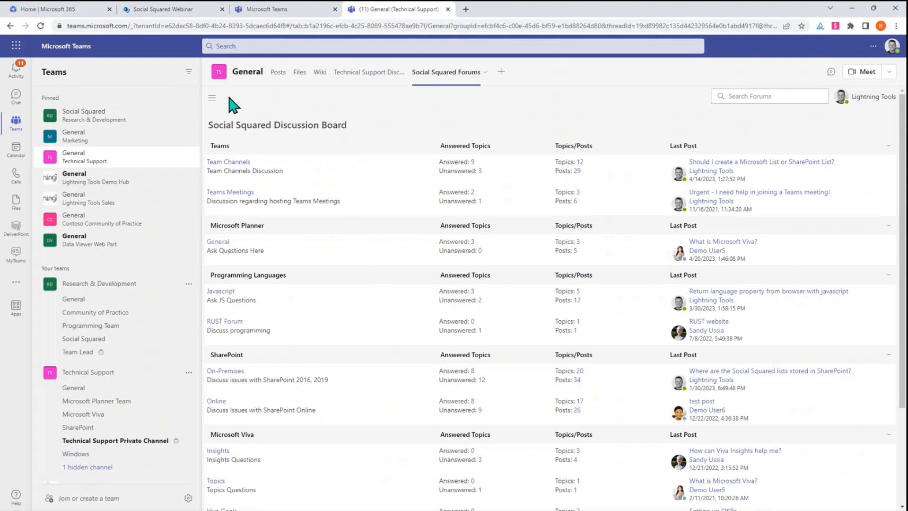
- Use the Tag Cloud to list the topics tagged SharePoint and look through their ratings and status markers
left_click(211, 98)
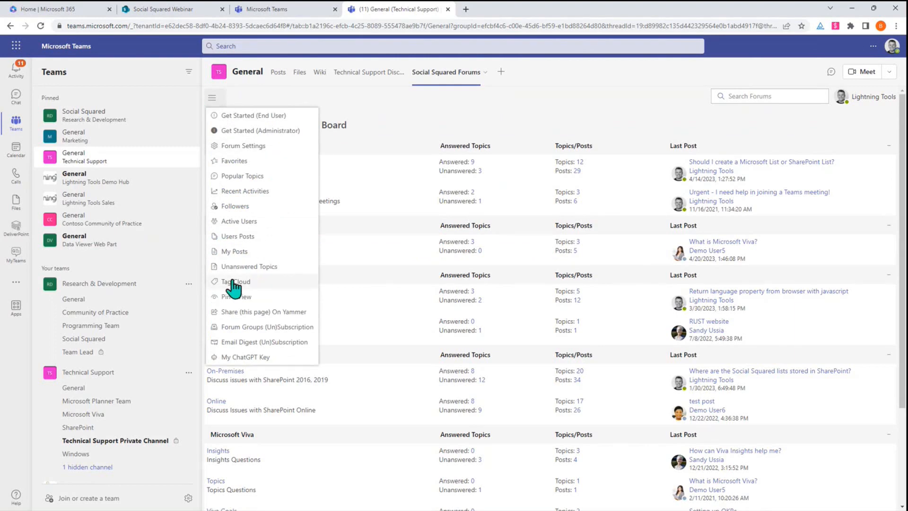
left_click(259, 284)
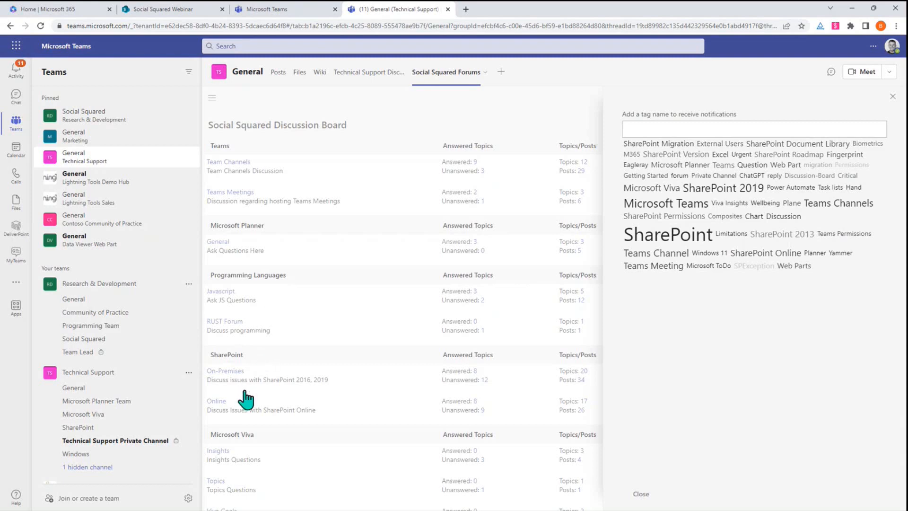
left_click(683, 239)
scroll(684, 246, "down", 10)
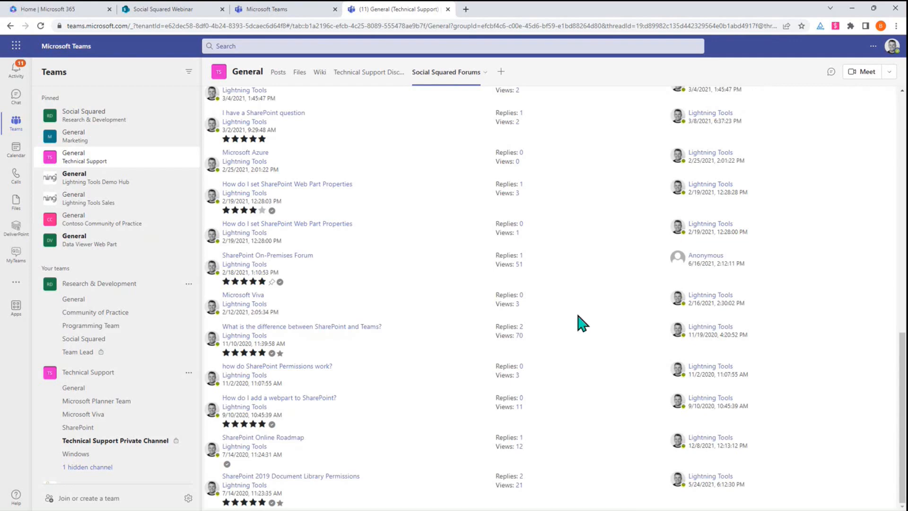
scroll(484, 302, "up", 6)
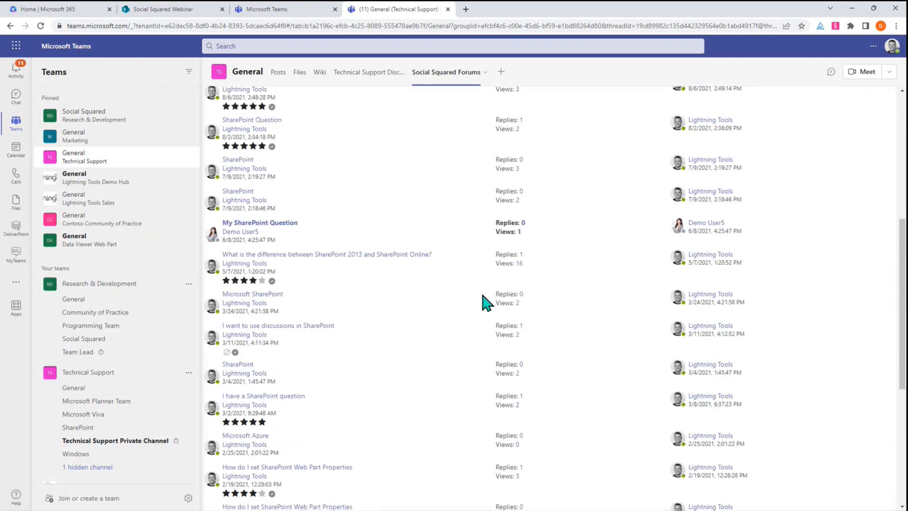
scroll(470, 300, "up", 6)
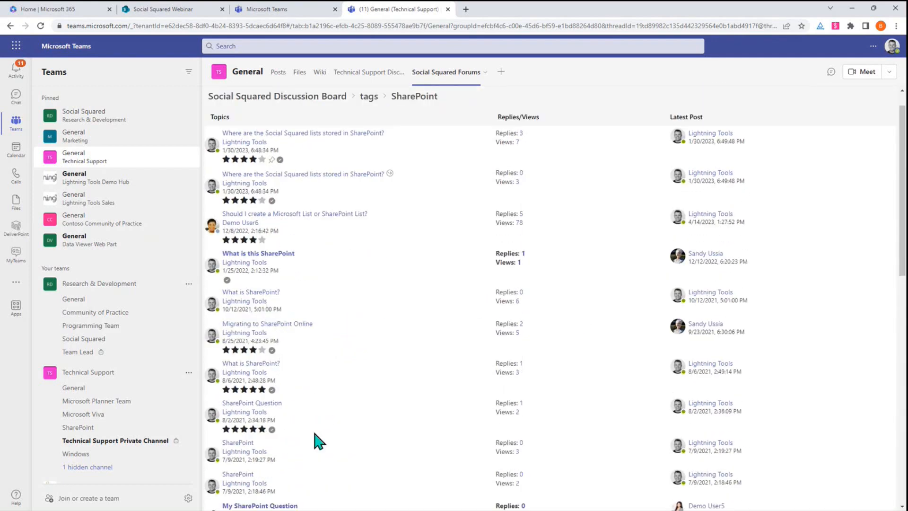
scroll(314, 355, "up", 1)
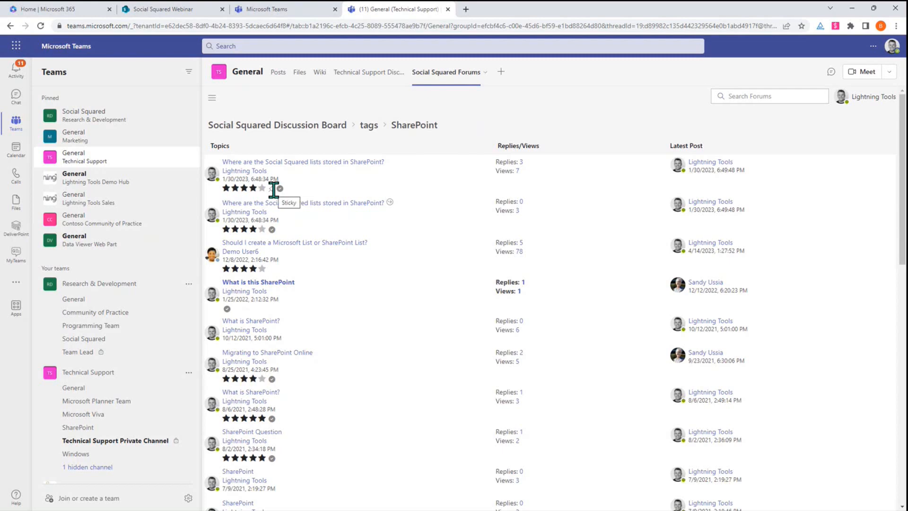
- Open the sticky topic "Where are the Social Squared lists stored in SharePoint?" and read through its replies
left_click(318, 162)
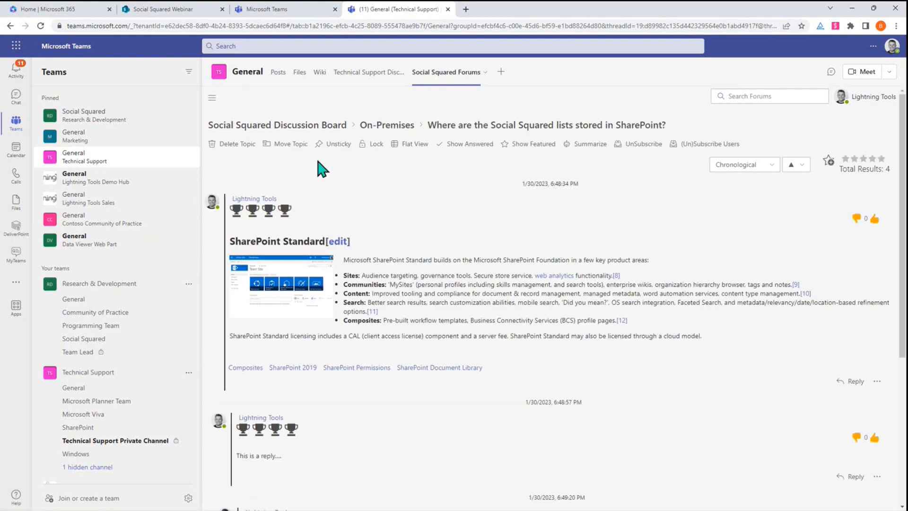
scroll(558, 237, "down", 5)
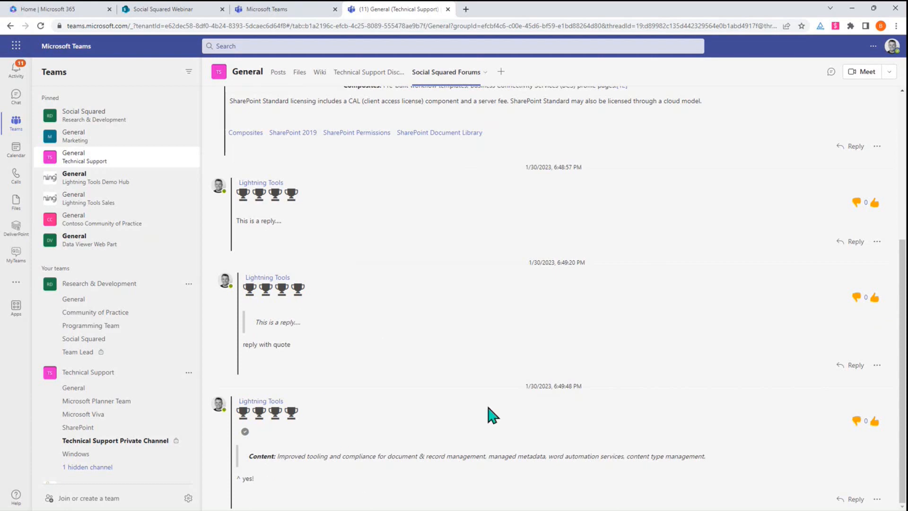
scroll(501, 388, "up", 5)
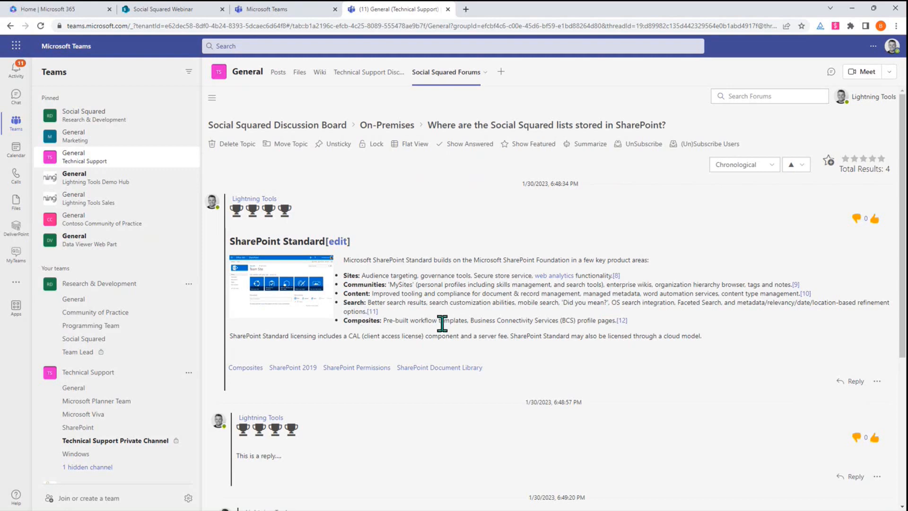
- Reply to the first post quoting its Composites line with "Reply to do with composites...." and check the posted reply
left_click(841, 382)
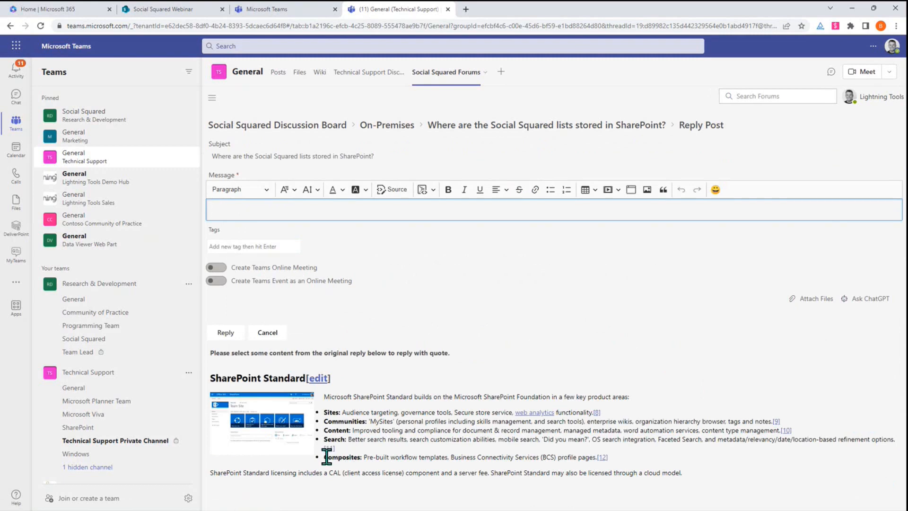
left_click_drag(324, 456, 605, 458)
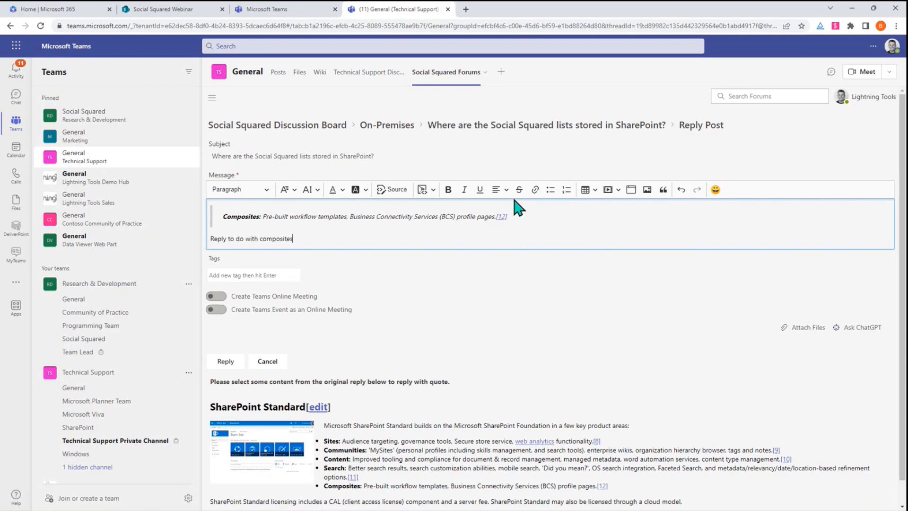
left_click(216, 362)
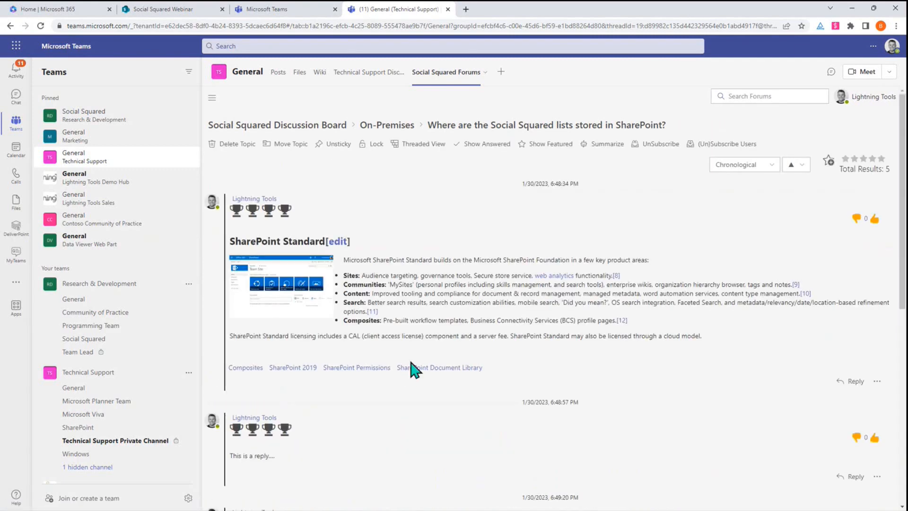
scroll(518, 288, "down", 5)
scroll(522, 304, "down", 3)
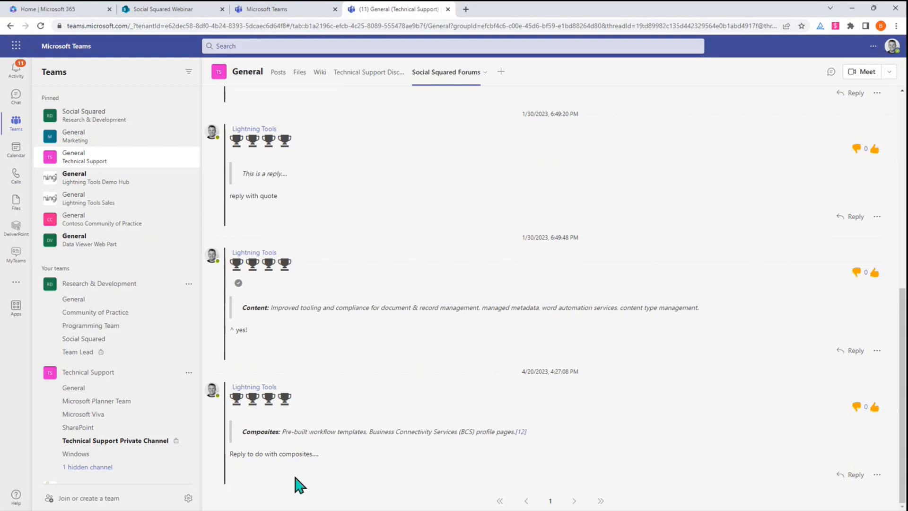
- Review the Reply with Quote form for the composites reply, then discard it without posting
left_click(877, 475)
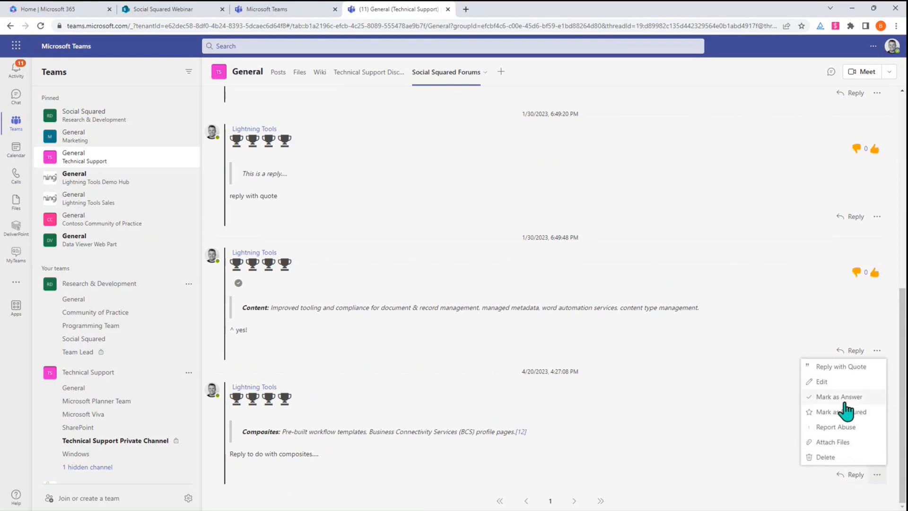
left_click(846, 368)
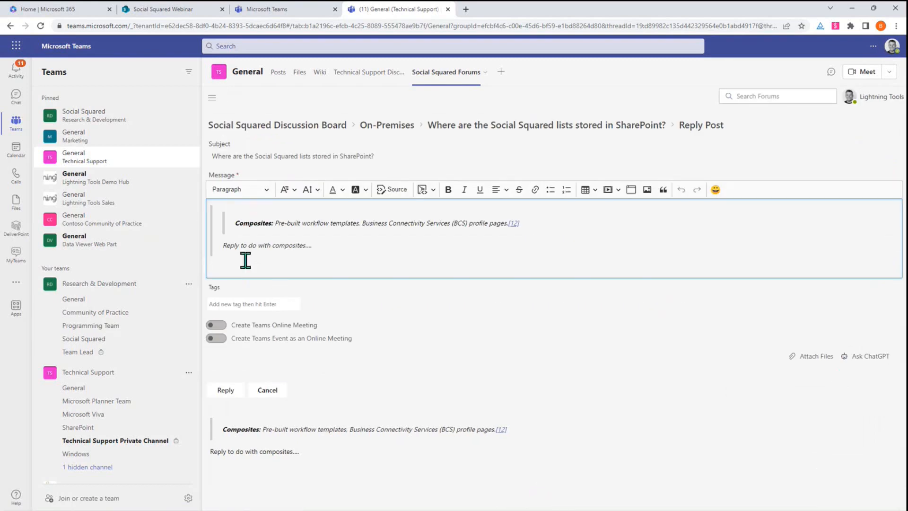
left_click(267, 391)
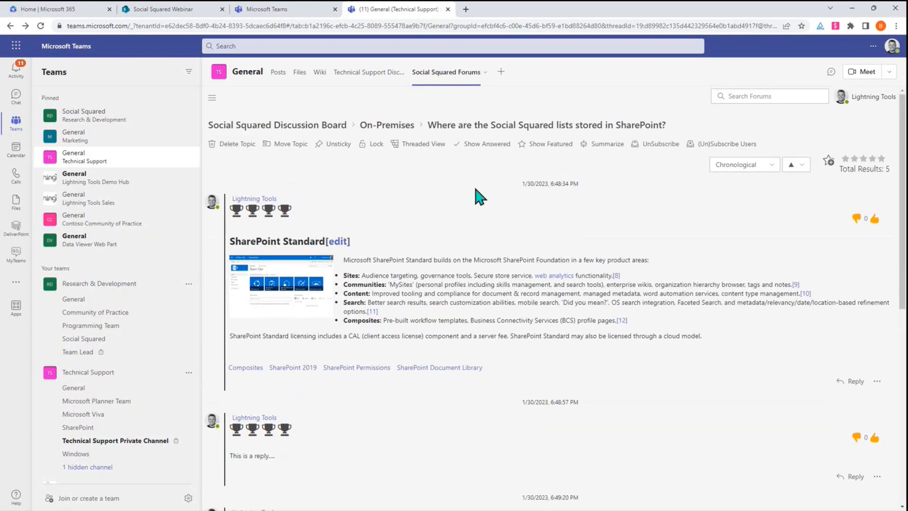
- Start a new On-Premises topic with the subject "where" and open the suggested existing topic about where the Social Squared lists are stored
left_click(388, 125)
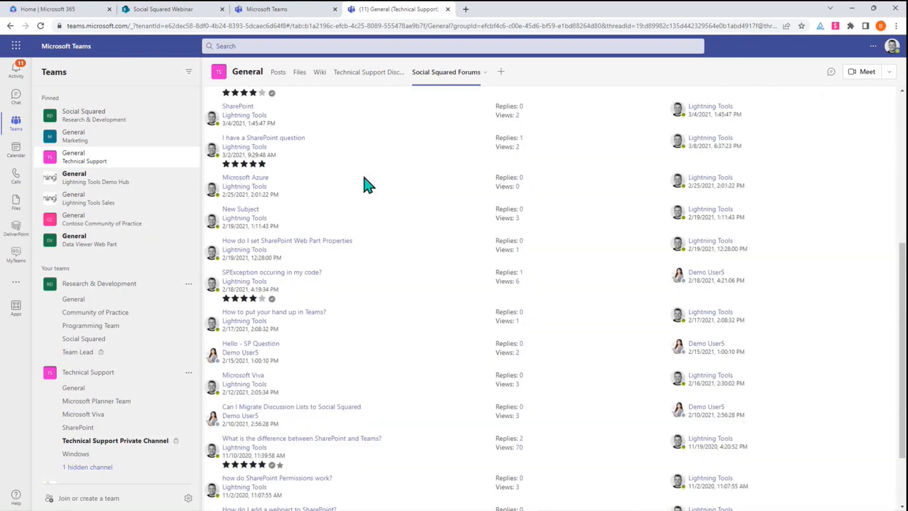
scroll(387, 204, "up", 6)
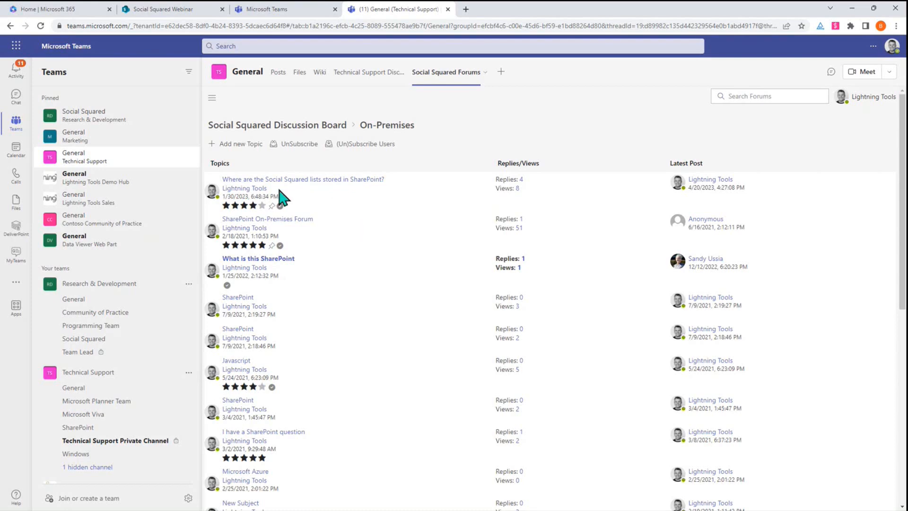
left_click(244, 144)
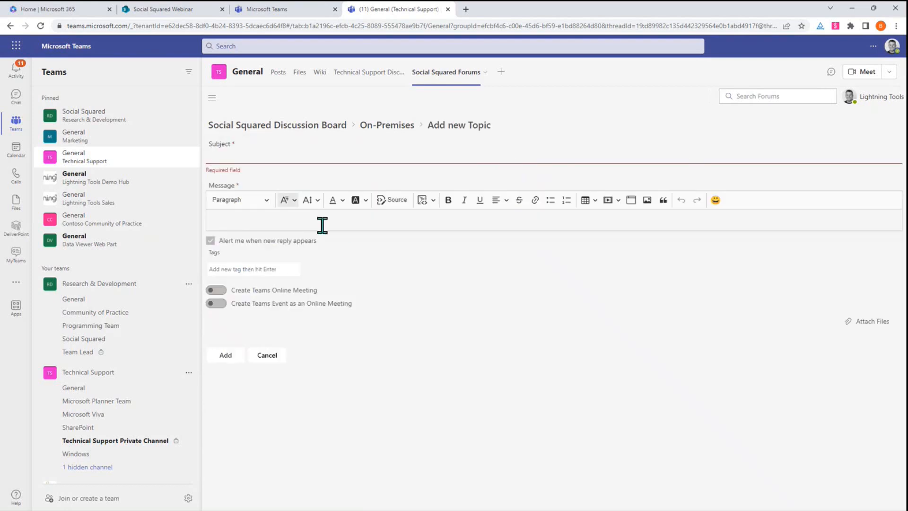
type("where")
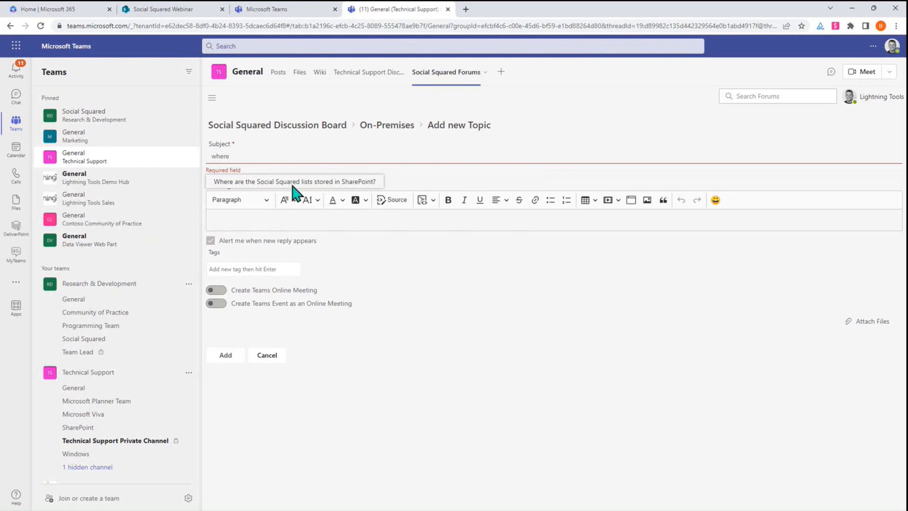
left_click(327, 180)
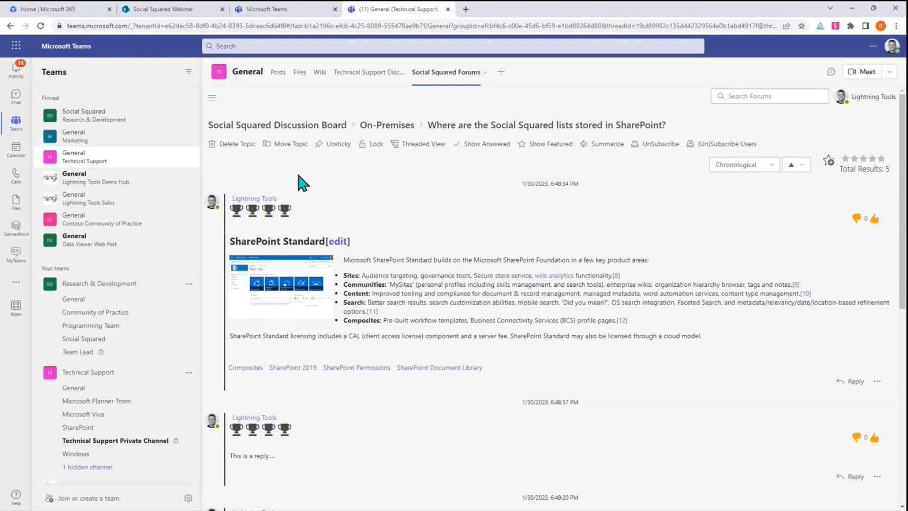
- Return to the On-Premises forum, list the discussion board's Unanswered Topics and look through them
left_click(381, 126)
scroll(371, 267, "up", 8)
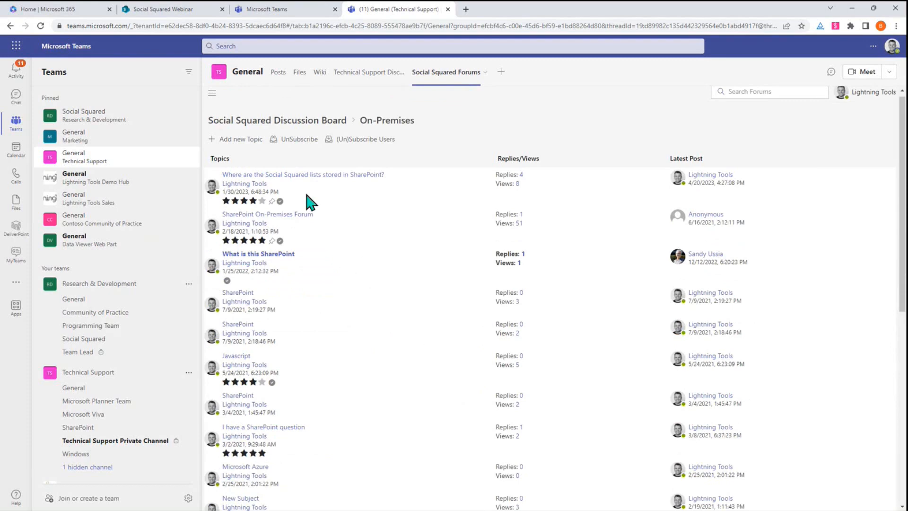
left_click(212, 93)
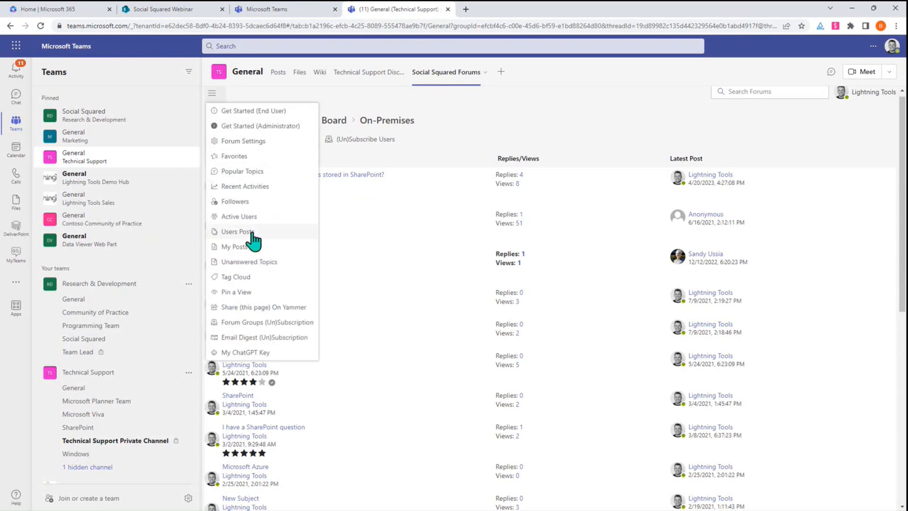
left_click(272, 262)
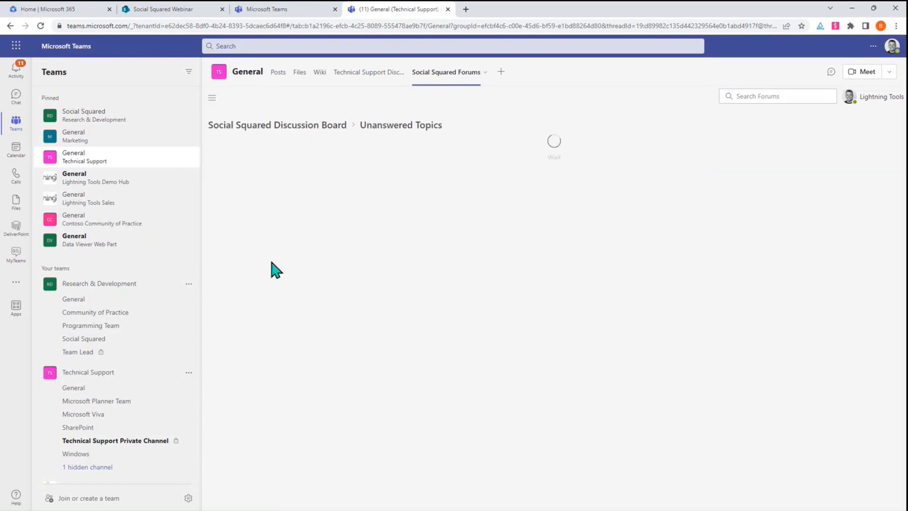
scroll(416, 255, "up", 15)
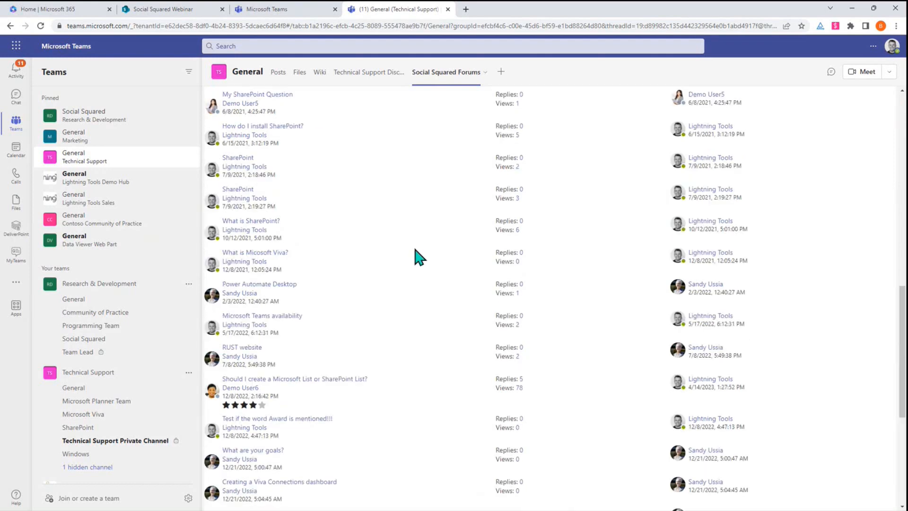
scroll(448, 258, "up", 5)
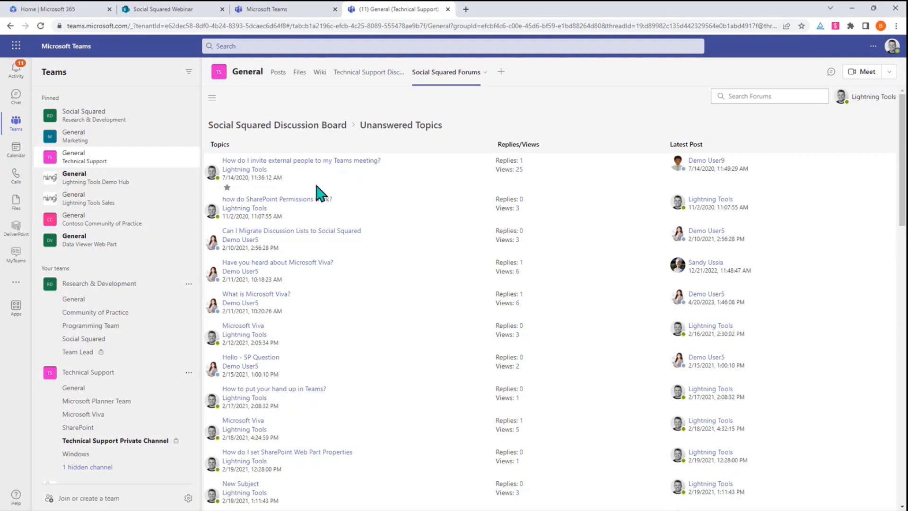
- Go back to the discussion board overview and list its Active Users
left_click(300, 126)
left_click(212, 98)
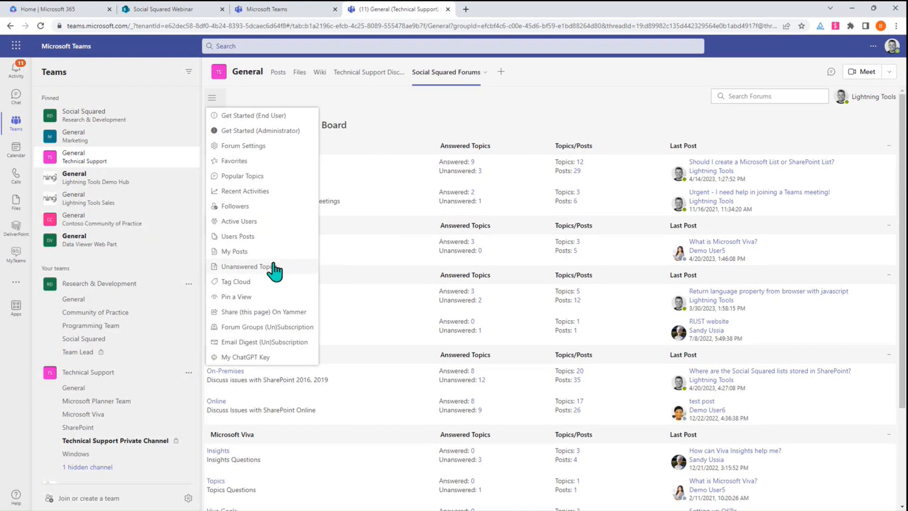
left_click(255, 227)
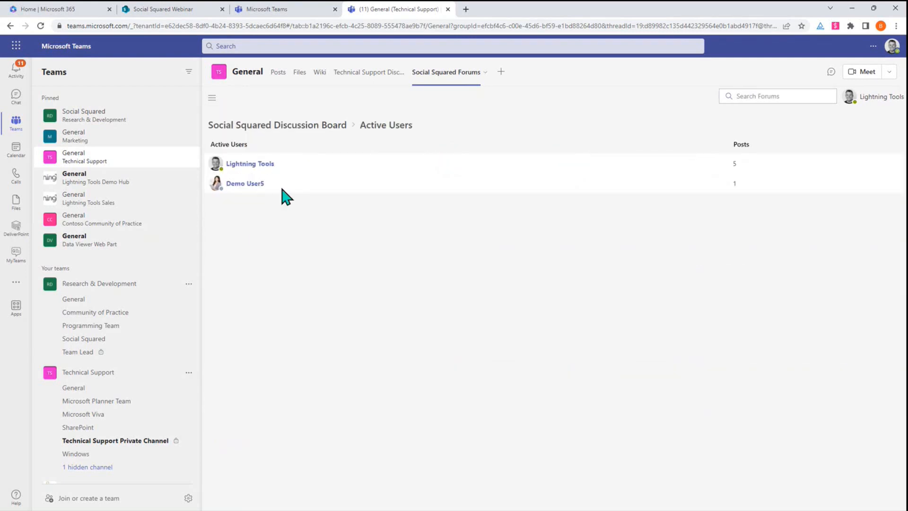
- List the Users Posts for the demo user ranked second among the active users and look through them
left_click(212, 97)
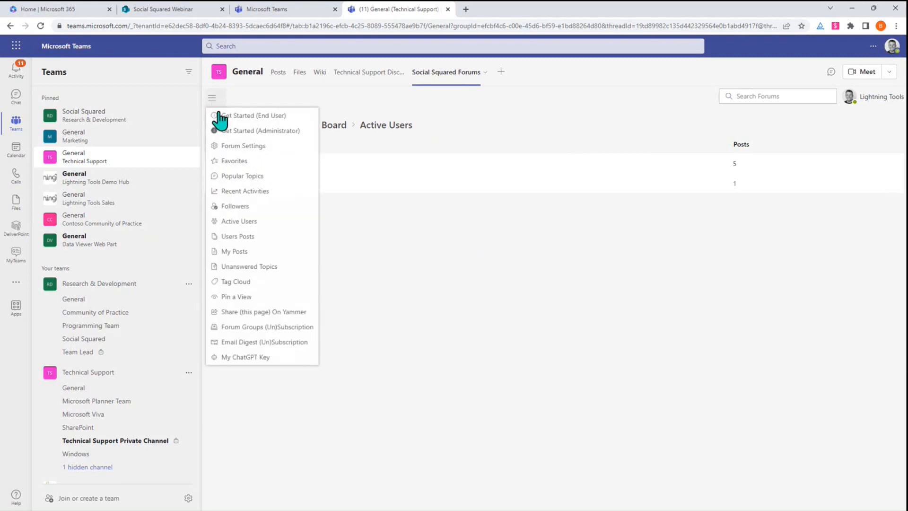
left_click(277, 236)
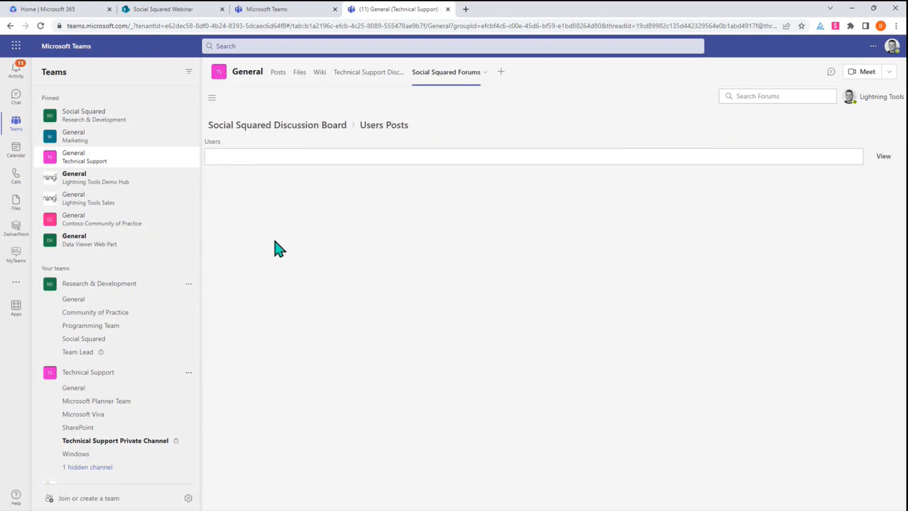
left_click(284, 156)
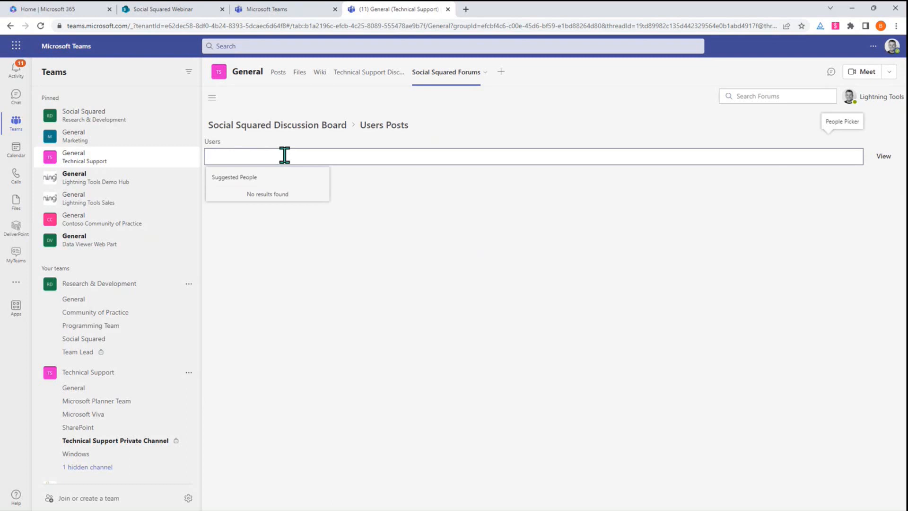
type("demo user5")
left_click(282, 191)
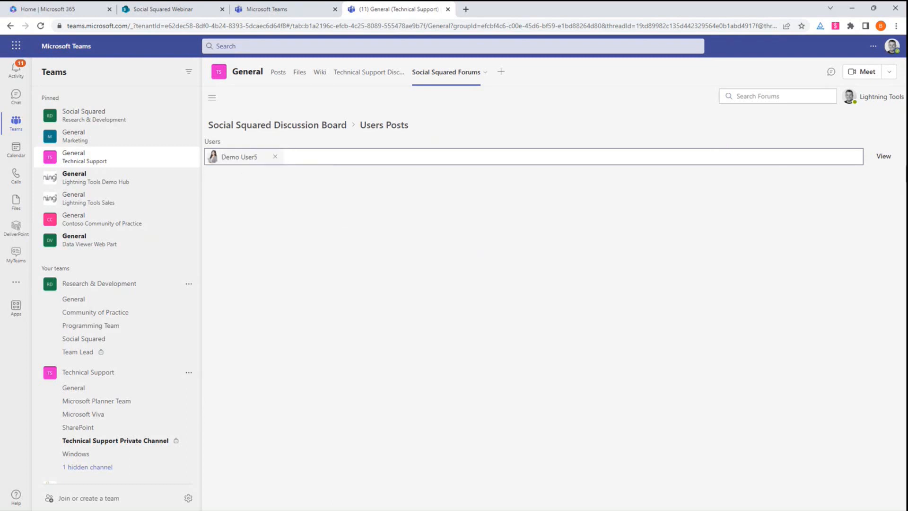
left_click(884, 157)
scroll(308, 352, "down", 1)
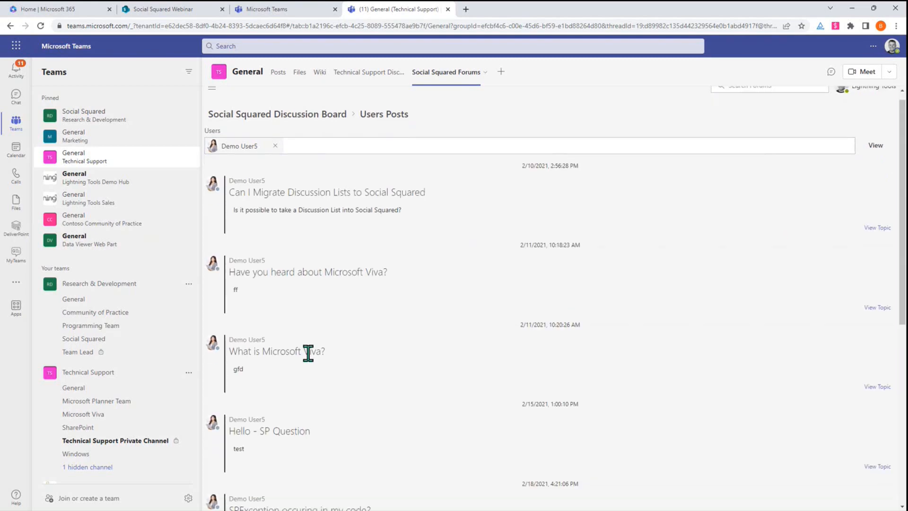
scroll(308, 352, "down", 4)
scroll(314, 354, "up", 4)
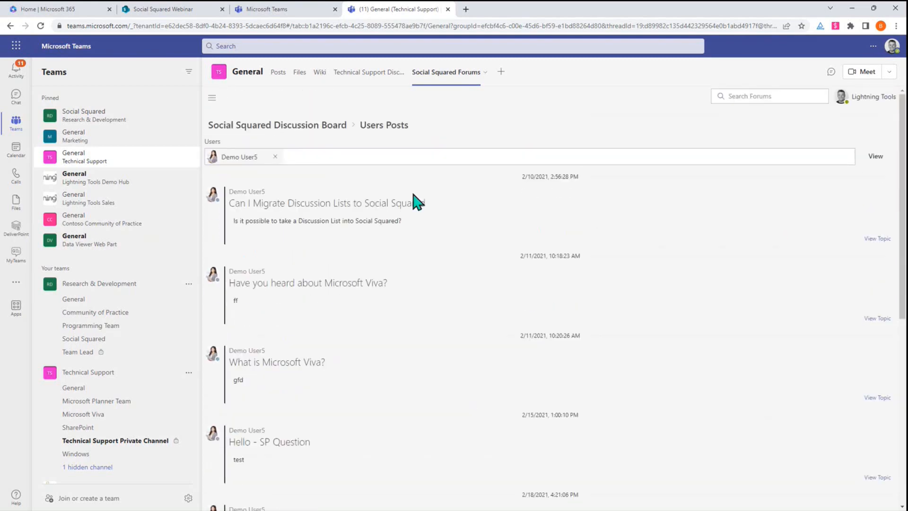
- Unfollow the demo user who made the last post in the Microsoft Planner General forum, using their profile on the board overview
left_click(263, 125)
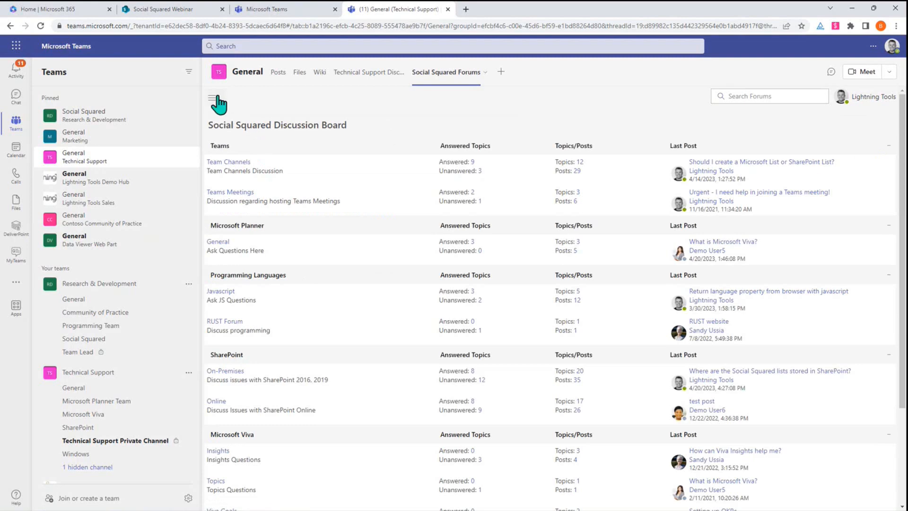
left_click(706, 251)
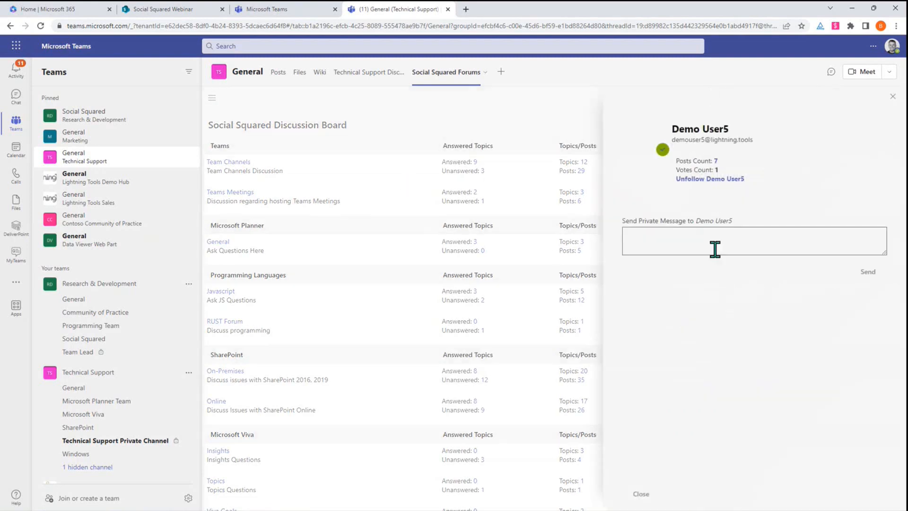
left_click(689, 182)
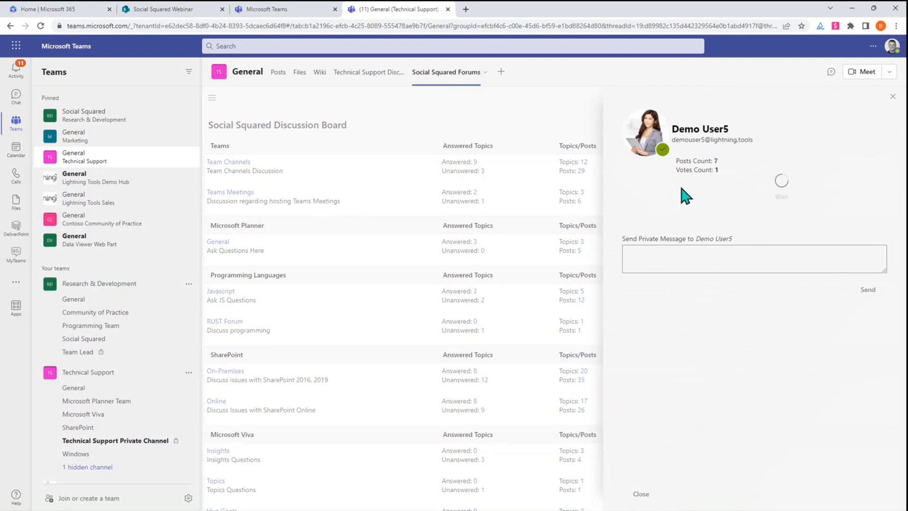
left_click(892, 97)
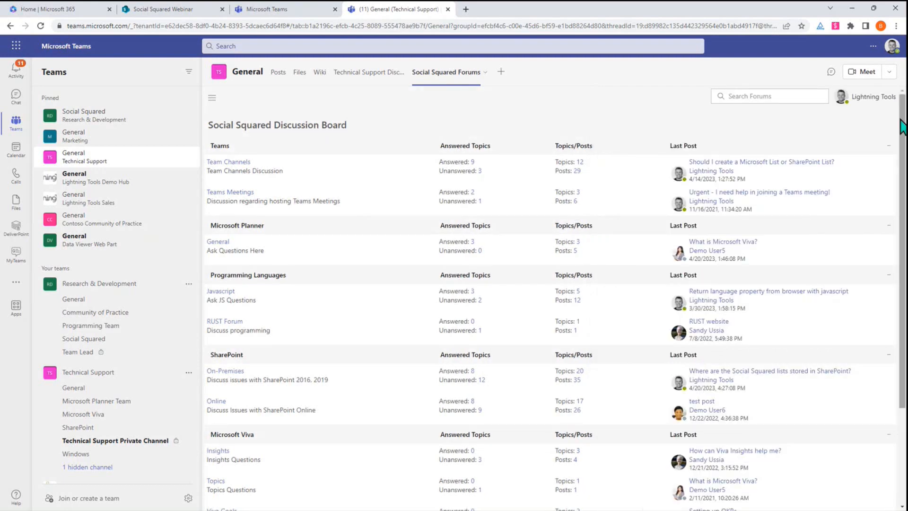
- Add the existing SharePoint tag to the tags that send notifications, and close the tag notification settings
left_click(208, 98)
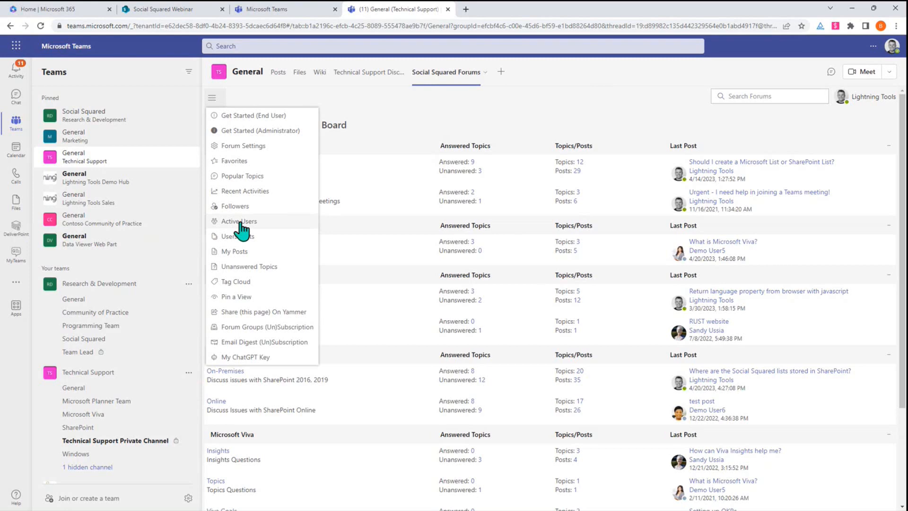
left_click(257, 286)
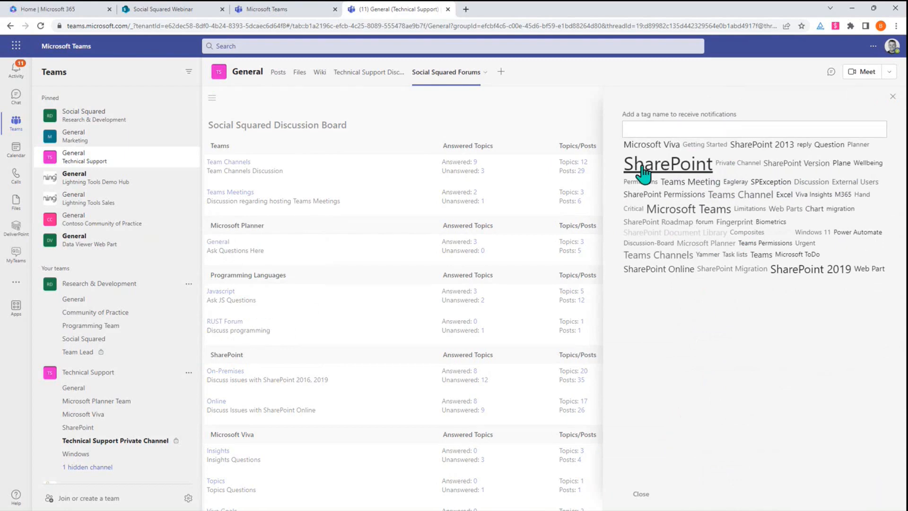
left_click(678, 129)
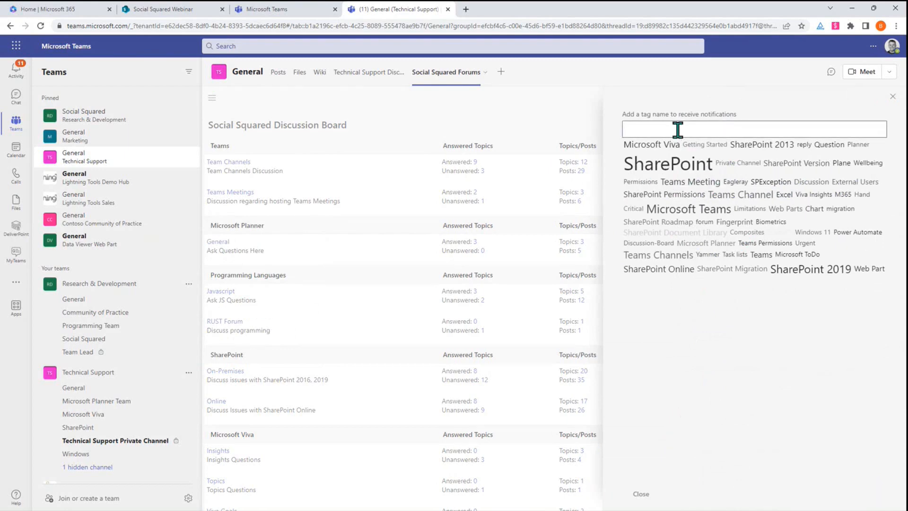
type("Sahre")
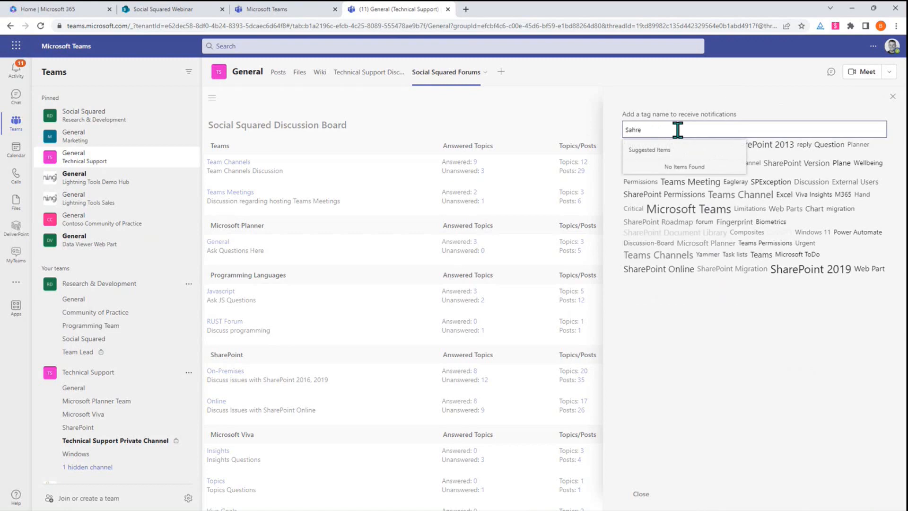
key("BackSpace")
key("BackSpace")
key("BackSpace")
key("BackSpace")
type("har")
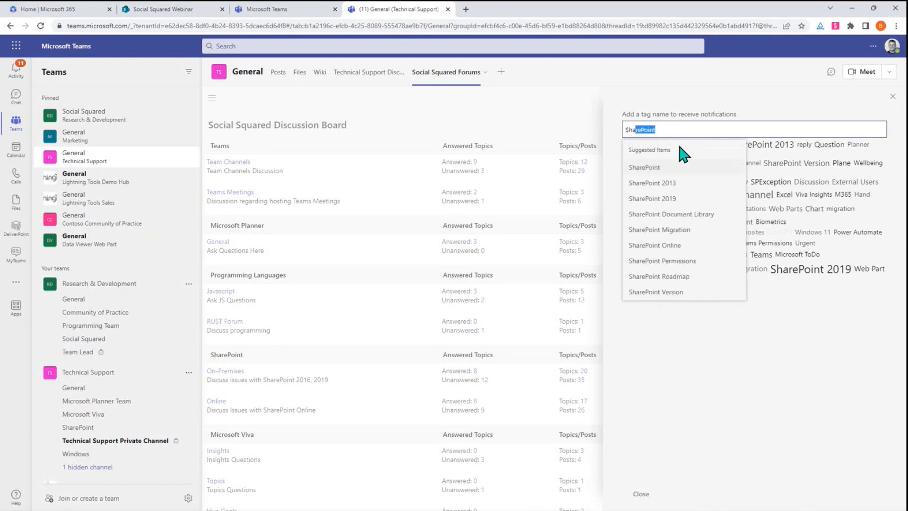
left_click(631, 170)
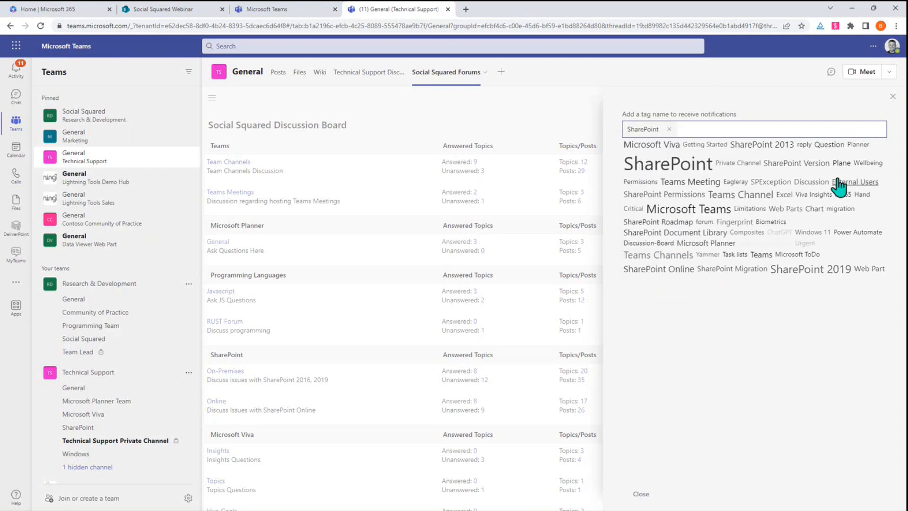
left_click(641, 495)
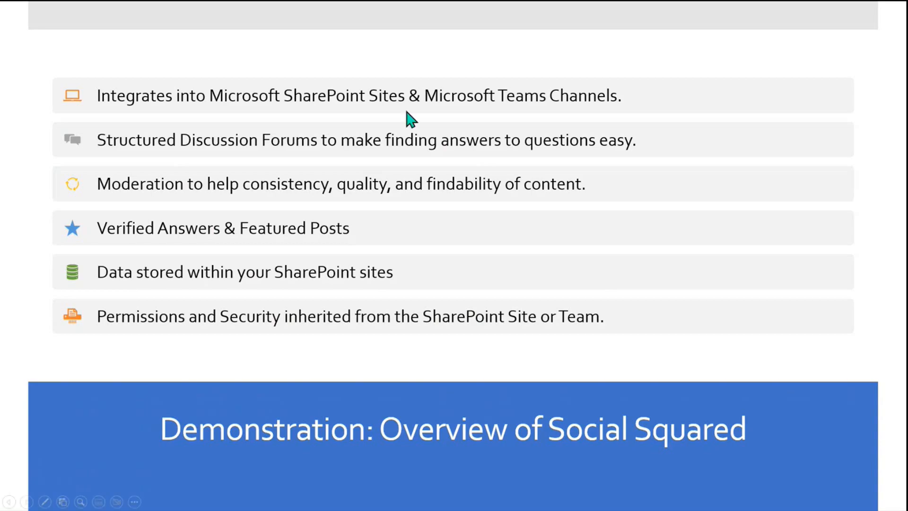
left_click(405, 111)
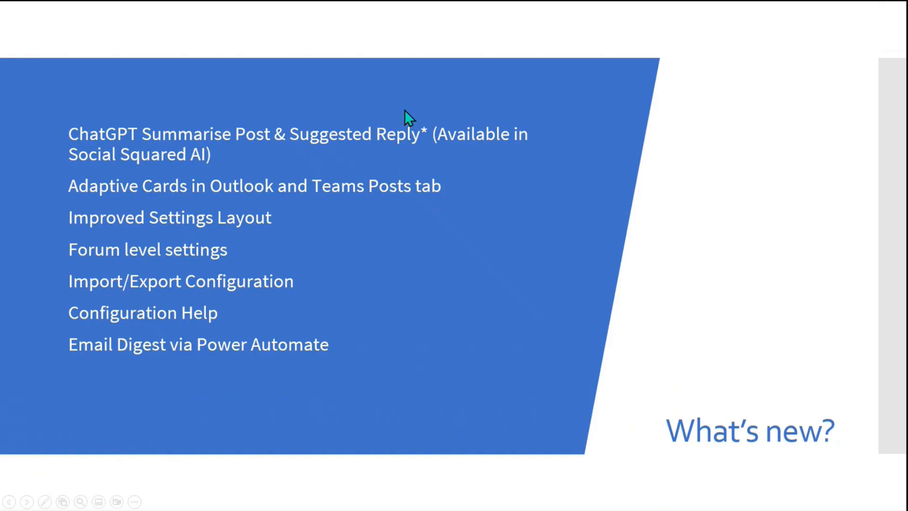
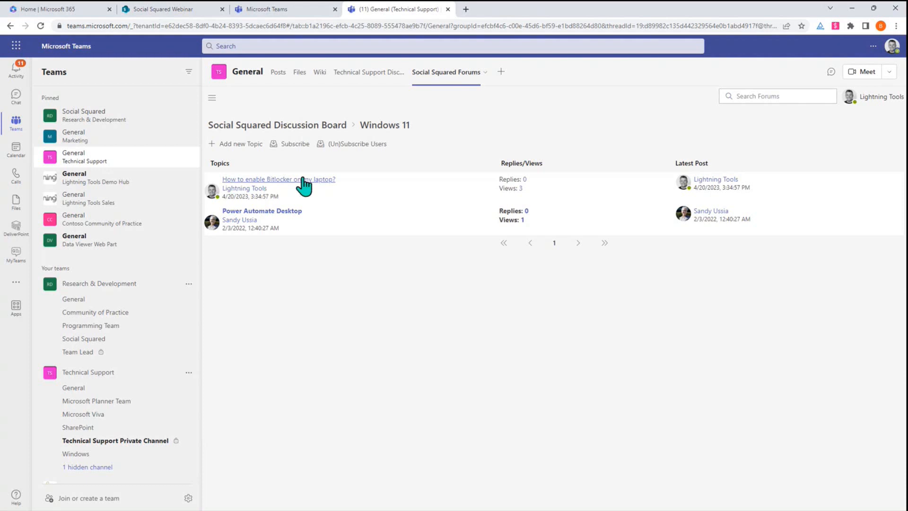
- Start a reply to the Windows 11 topic "How to enable Bitlocker on my laptop?" and ask ChatGPT the topic's question for a suggested answer
left_click(296, 182)
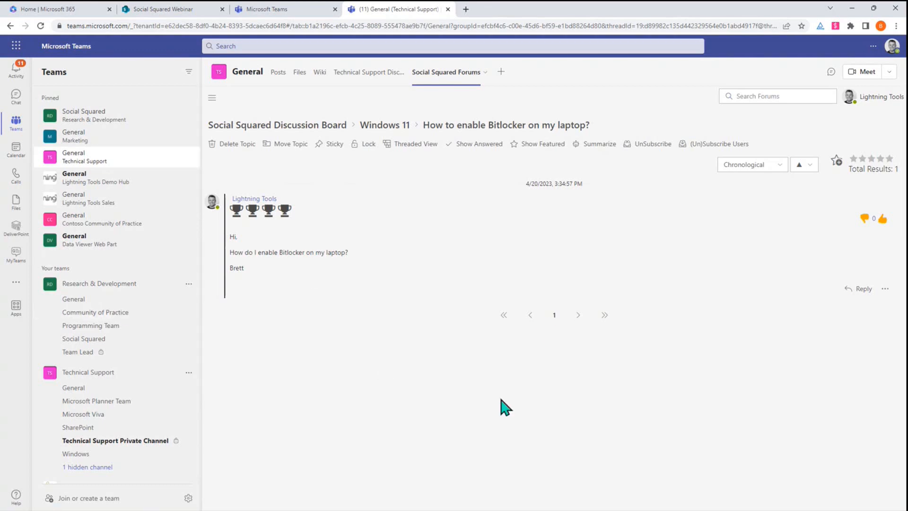
left_click(853, 293)
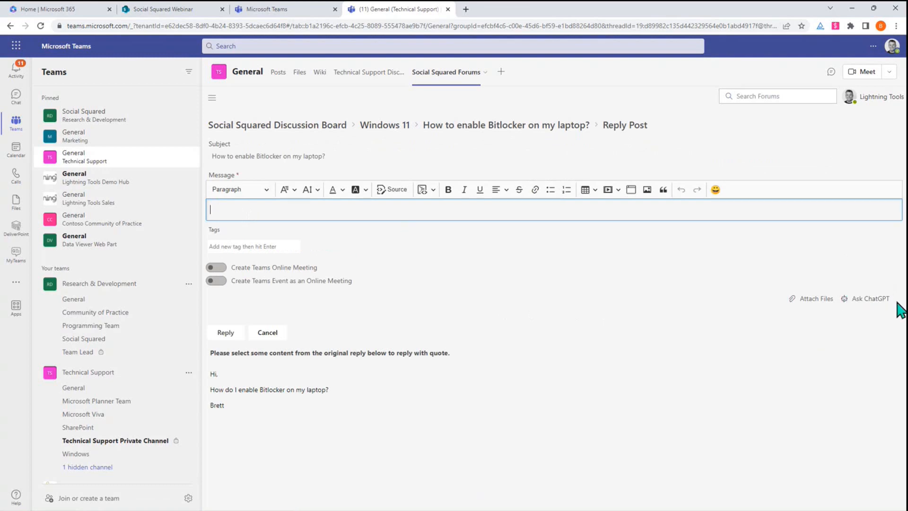
left_click(864, 299)
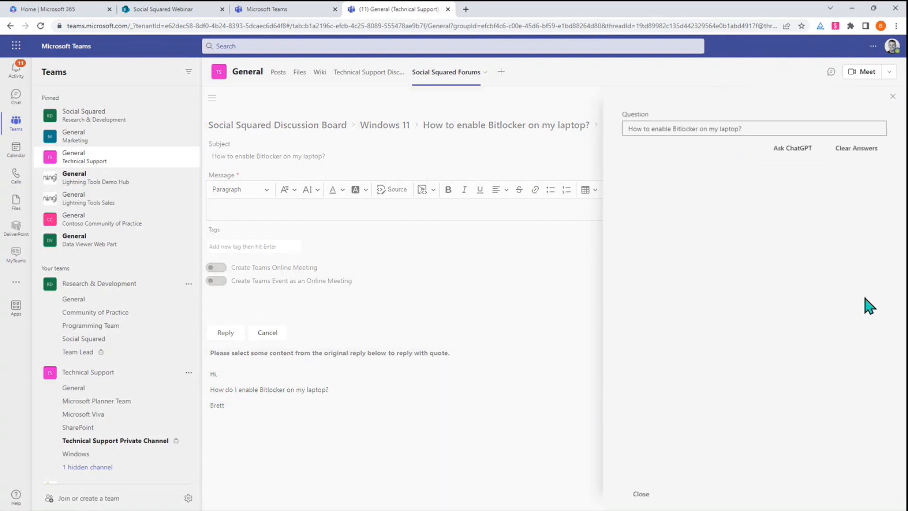
left_click(799, 150)
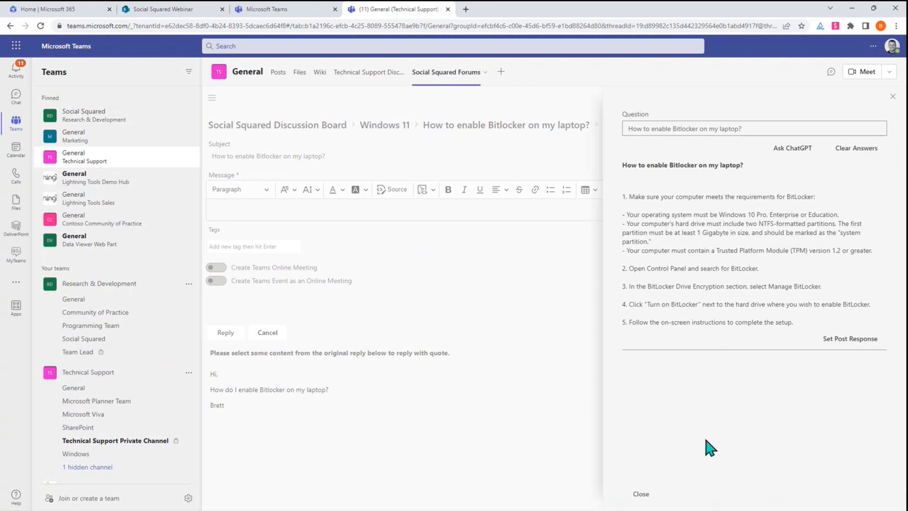
- Use the suggested ChatGPT answer as the reply message and add the line "Here you go!!!!" above it
left_click(845, 342)
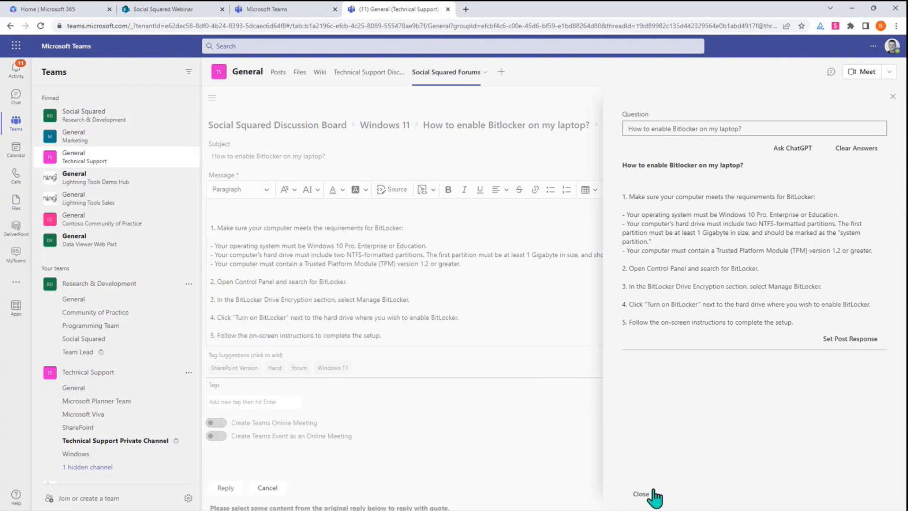
left_click(641, 494)
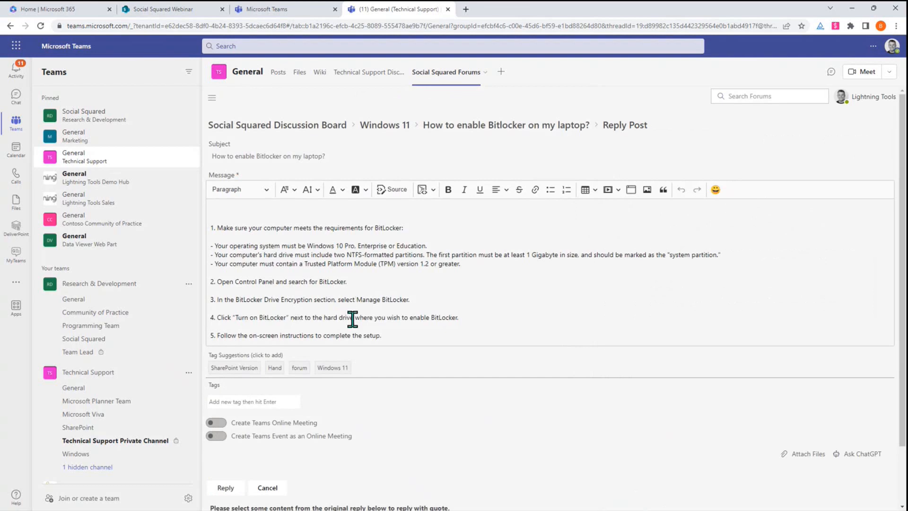
left_click(299, 211)
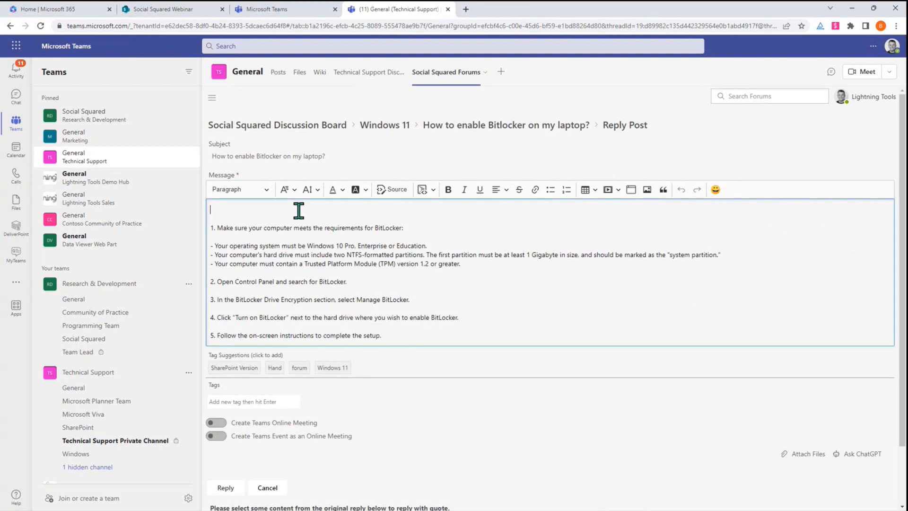
type("Here you go!!!!")
- Tag the reply with Bitlocker, submit it, and dismiss the approval alert
left_click(272, 397)
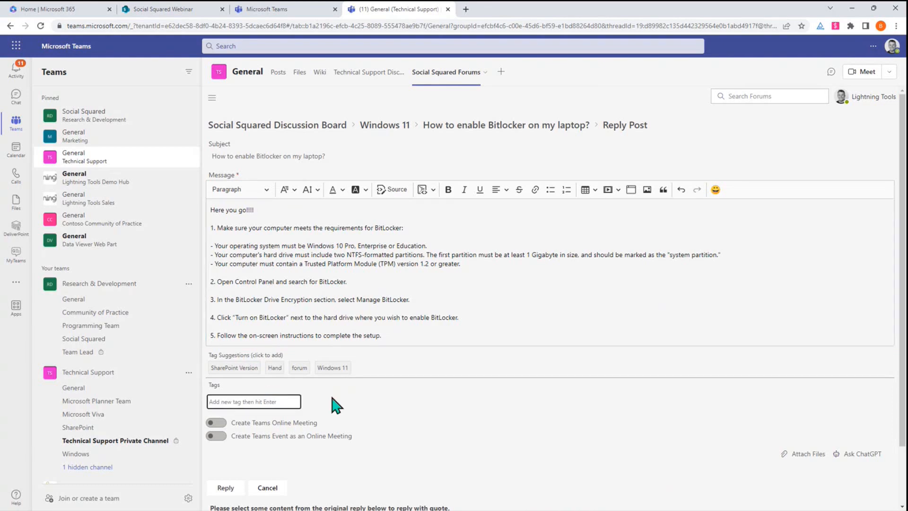
type("Bitlocker")
key("Return")
scroll(217, 441, "down", 2)
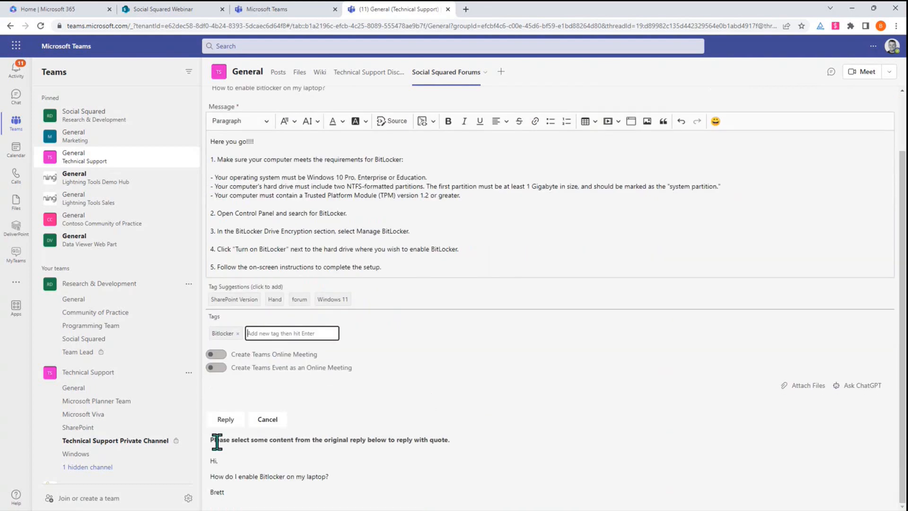
left_click(223, 419)
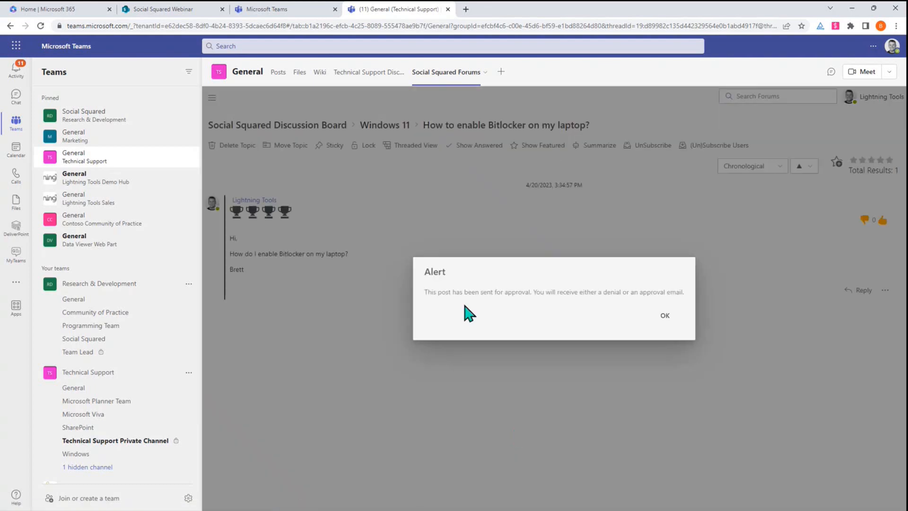
left_click(663, 317)
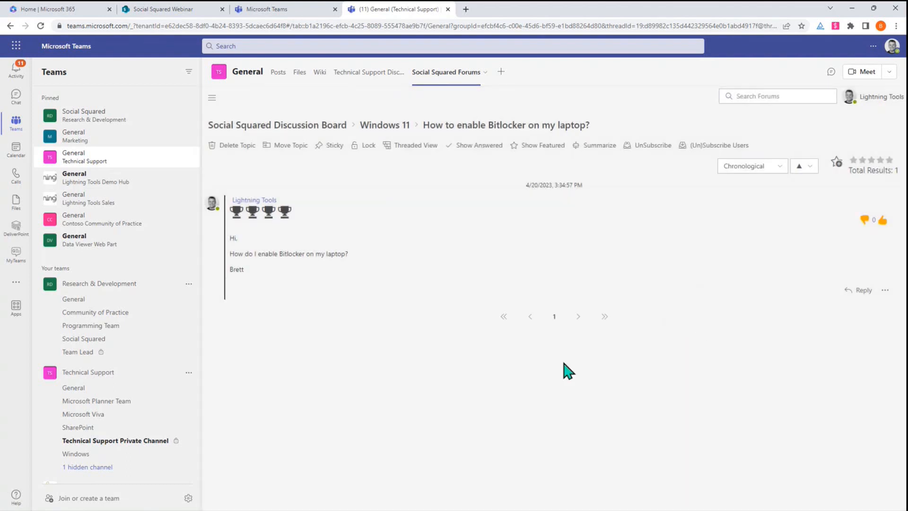
- Return through the Windows 11 forum to the discussion board overview and look through its forums
left_click(391, 132)
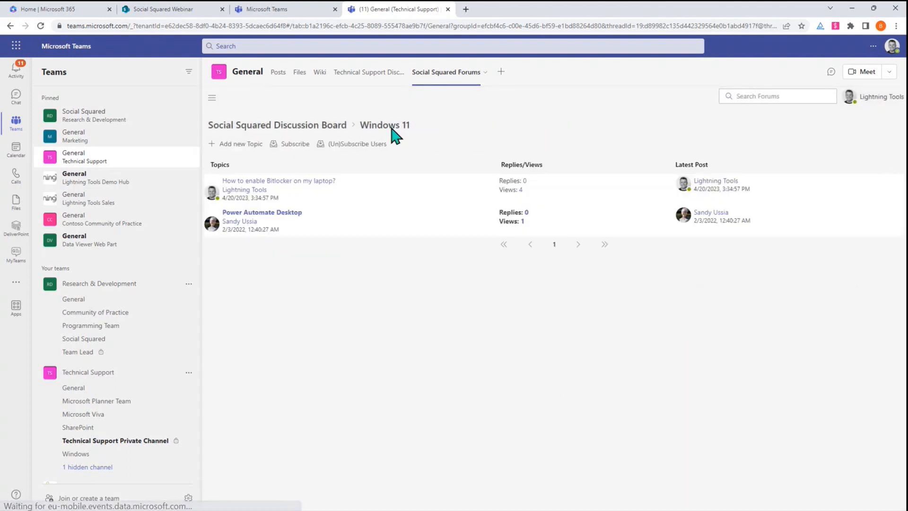
left_click(308, 126)
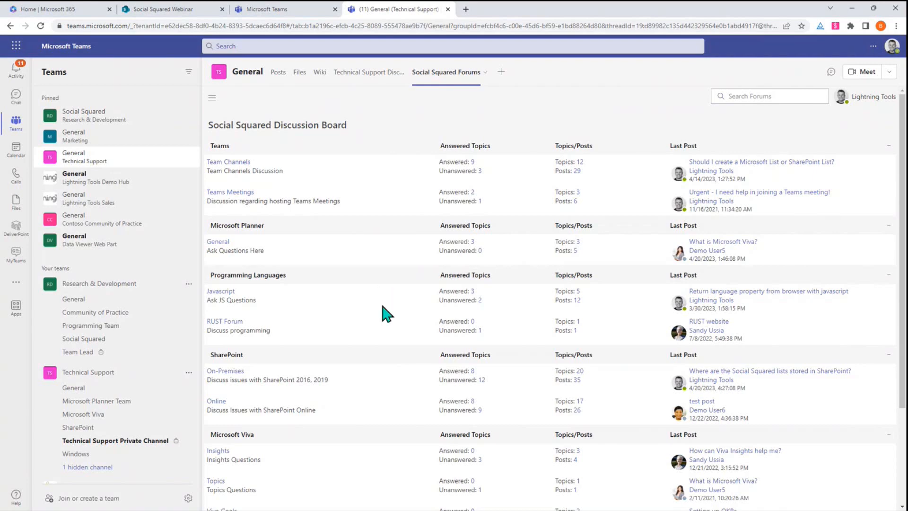
scroll(448, 353, "down", 3)
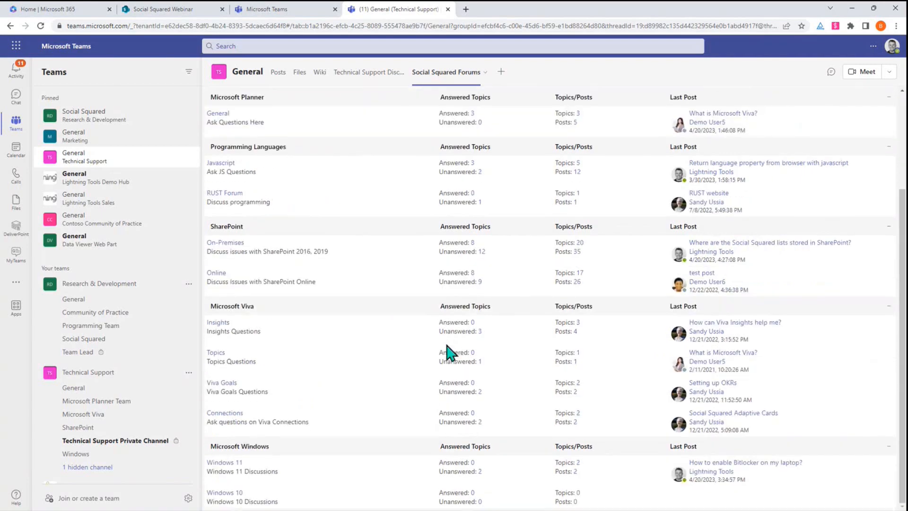
scroll(448, 352, "up", 3)
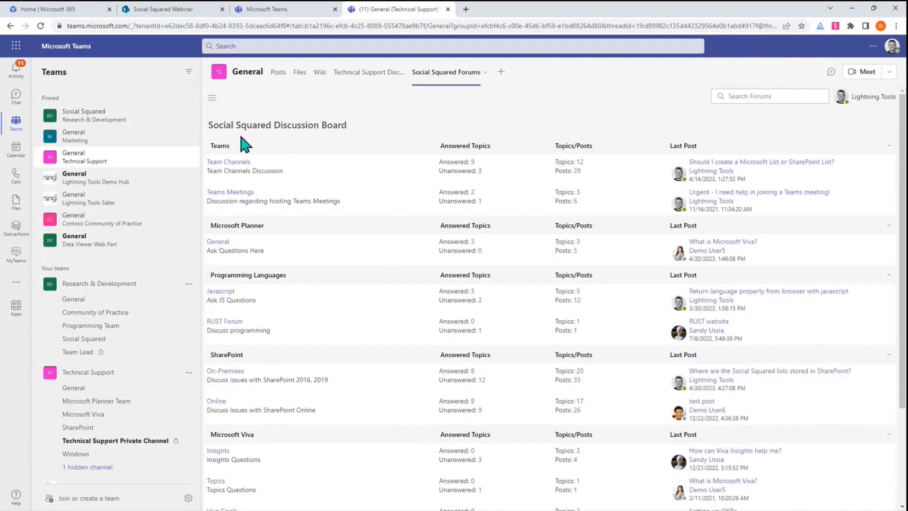
- Switch to the Social Squared Webinar page in SharePoint, open the Microsoft Word Question topic and read its posts
left_click(203, 12)
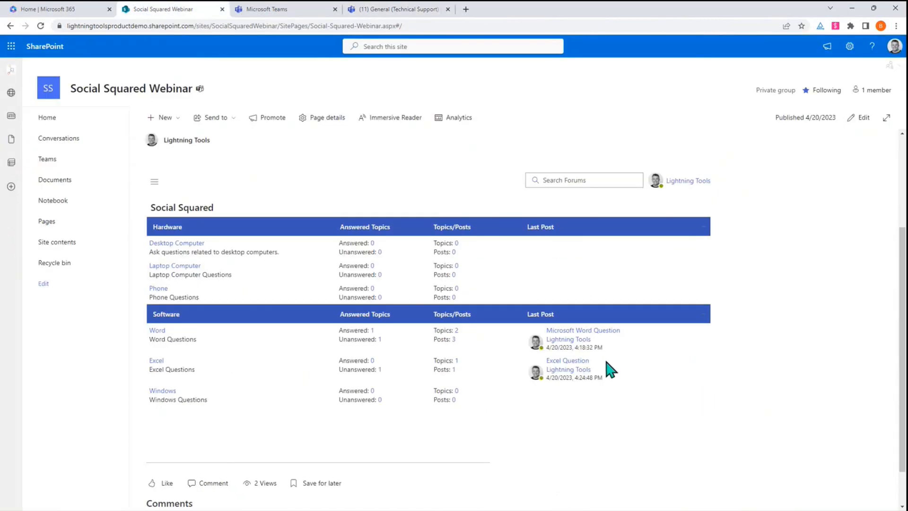
left_click(598, 332)
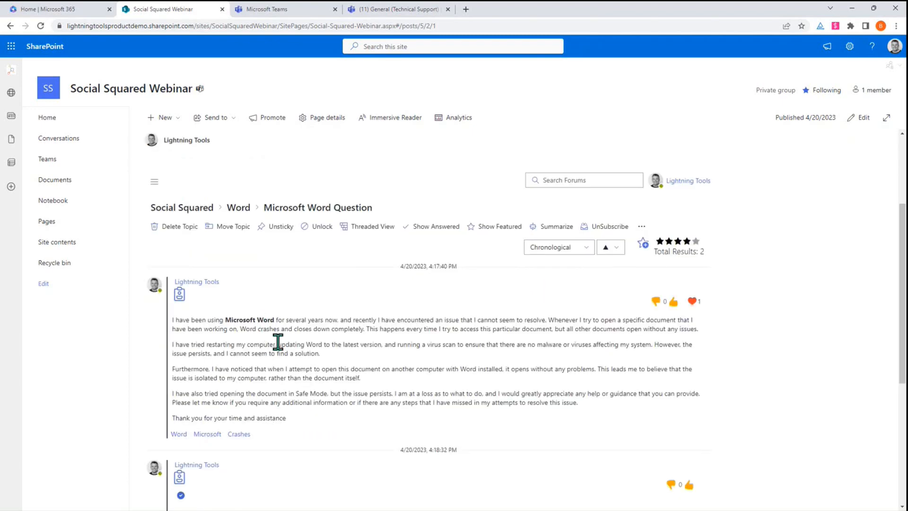
scroll(269, 347, "down", 2)
scroll(279, 248, "down", 2)
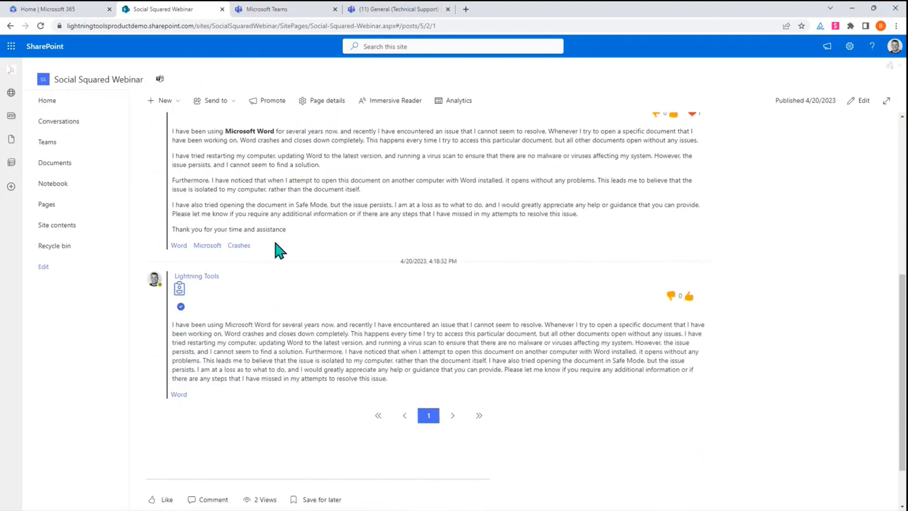
scroll(339, 324, "up", 4)
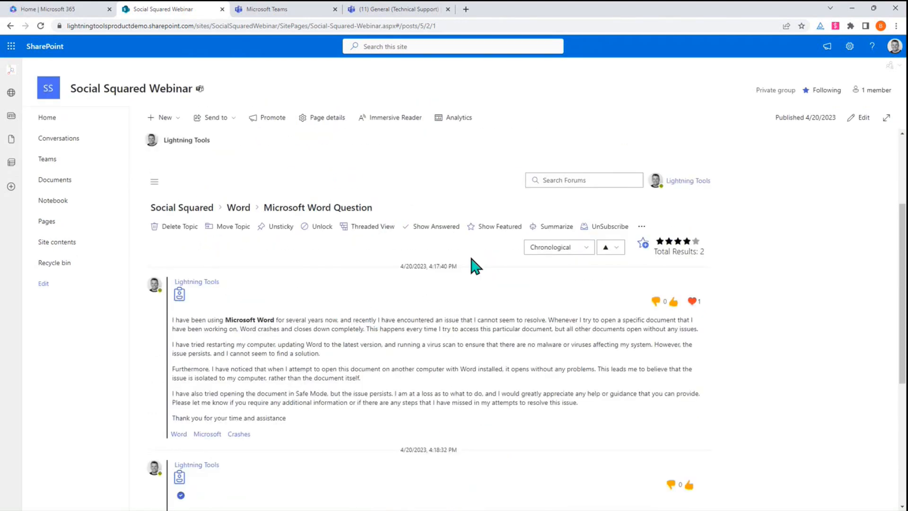
- Have ChatGPT summarize the Microsoft Word Question topic and set the generated text as the topic summarization
left_click(545, 231)
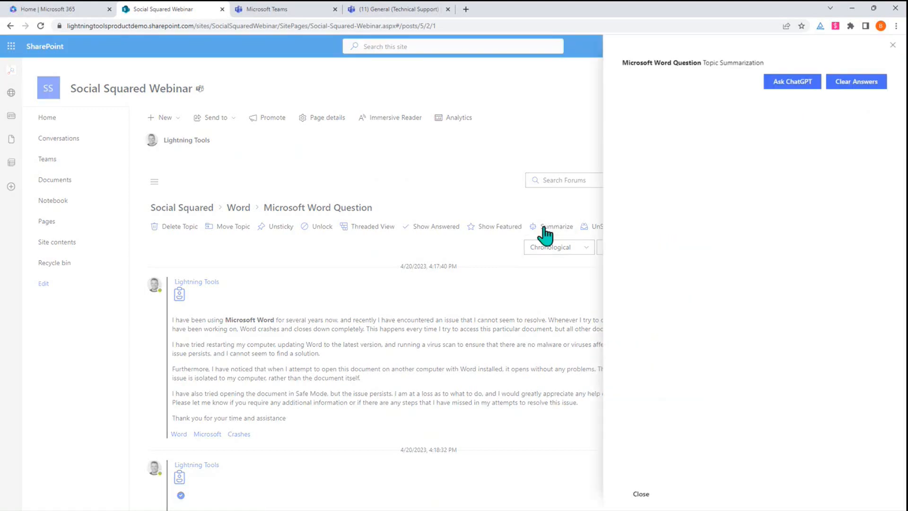
left_click(784, 88)
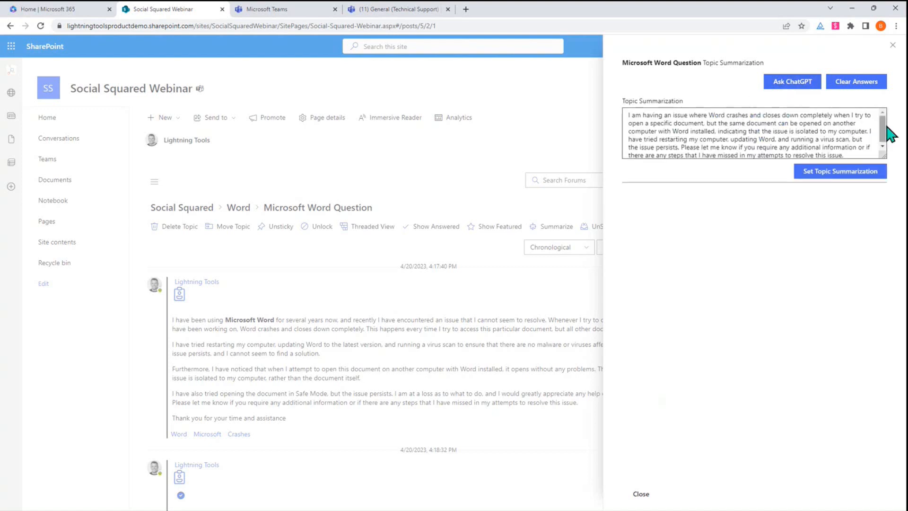
left_click_drag(885, 126, 885, 138)
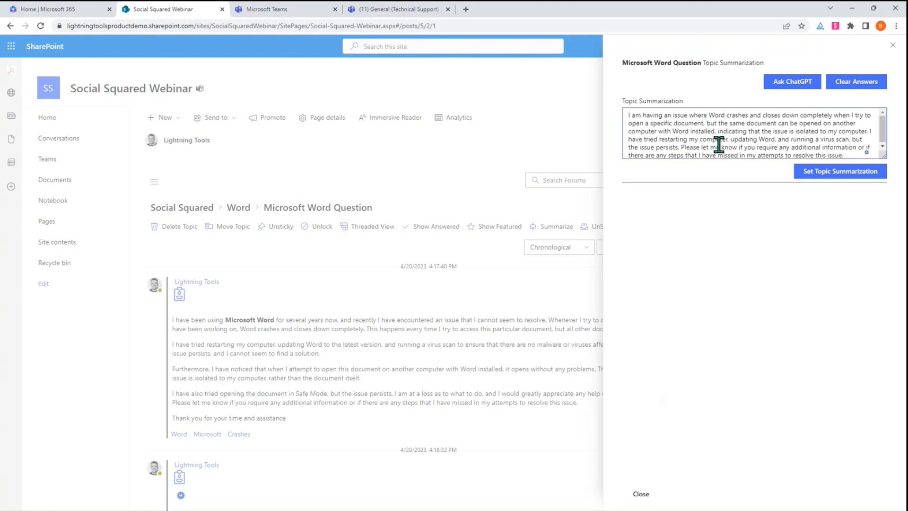
left_click(823, 171)
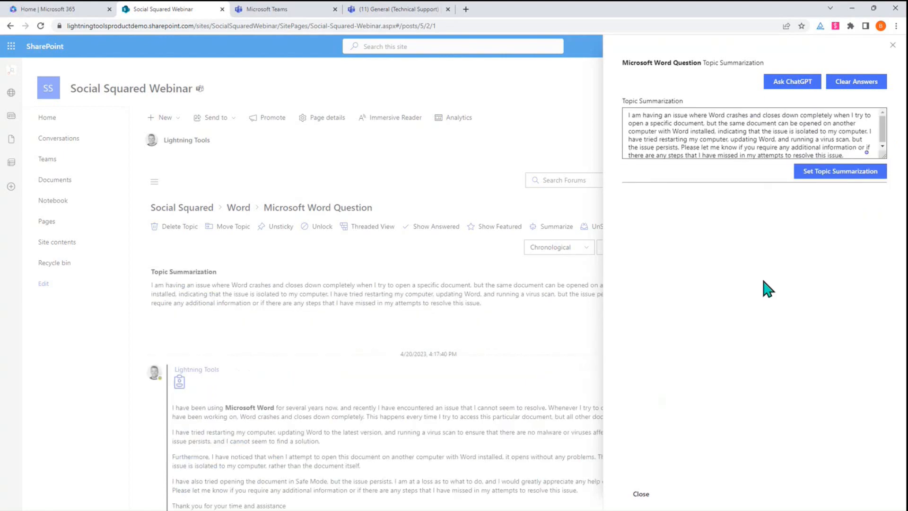
left_click(640, 494)
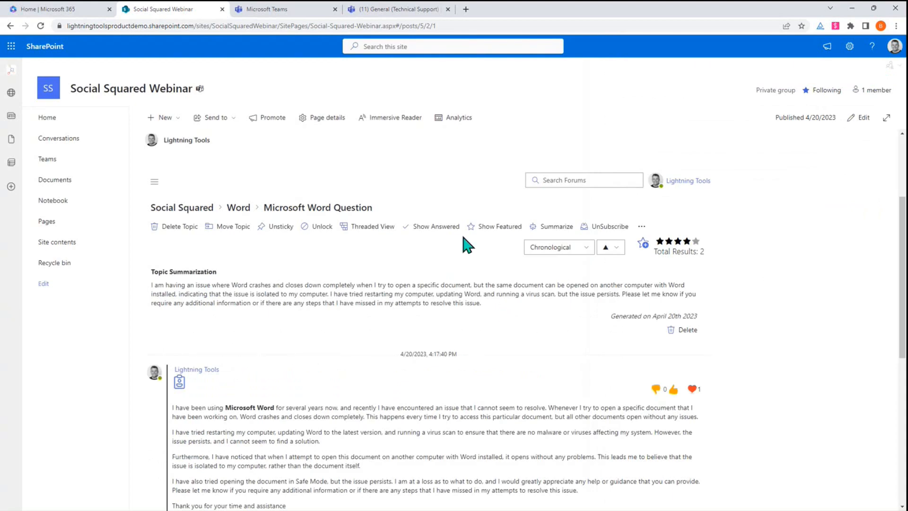
- Review the topic summarization and the posts below it, and return to the Word forum's topic list
scroll(461, 246, "down", 4)
scroll(468, 289, "down", 2)
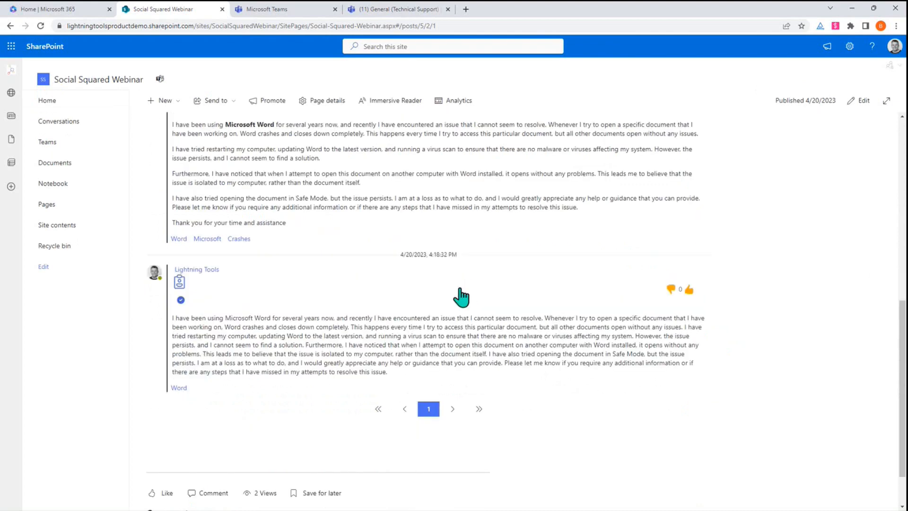
scroll(496, 309, "up", 4)
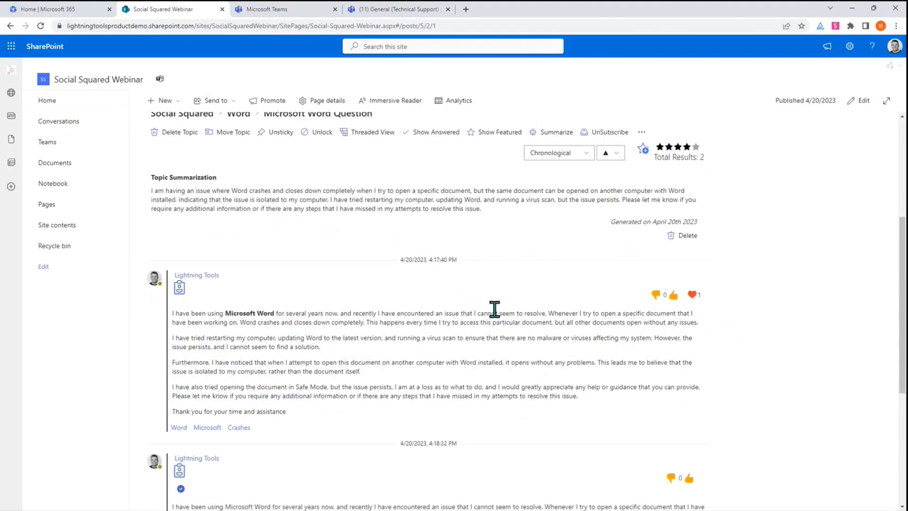
scroll(495, 310, "up", 2)
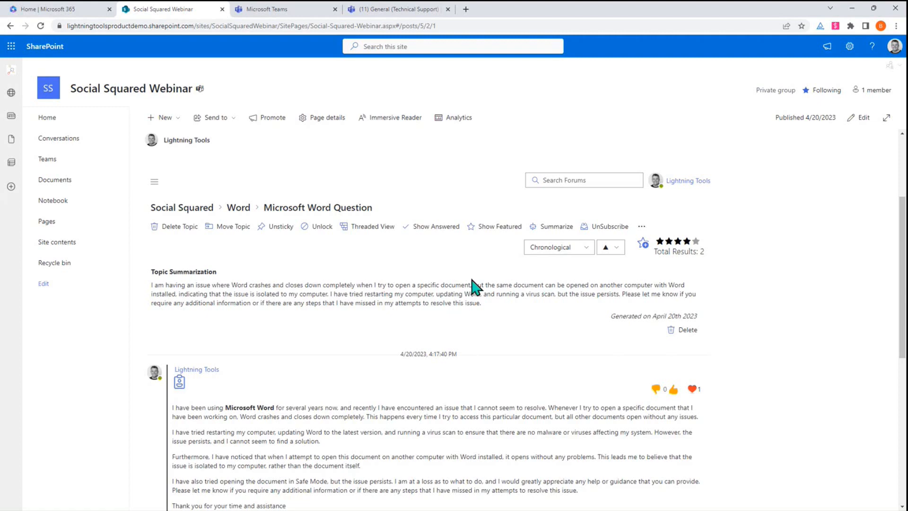
left_click(237, 208)
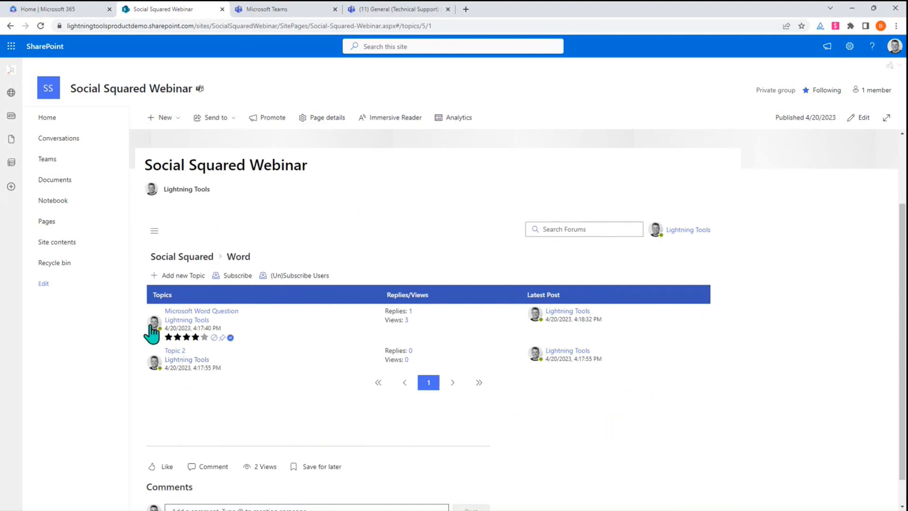
mouse_move(220, 316)
- Edit the page, examine the ChatGPT options in the Social Squared Forums web part's settings, and republish the page
left_click(861, 118)
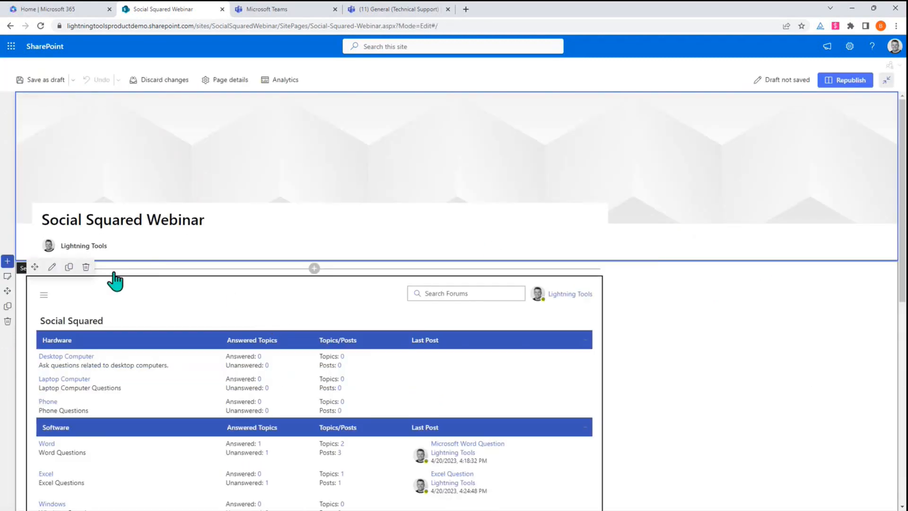
left_click(53, 267)
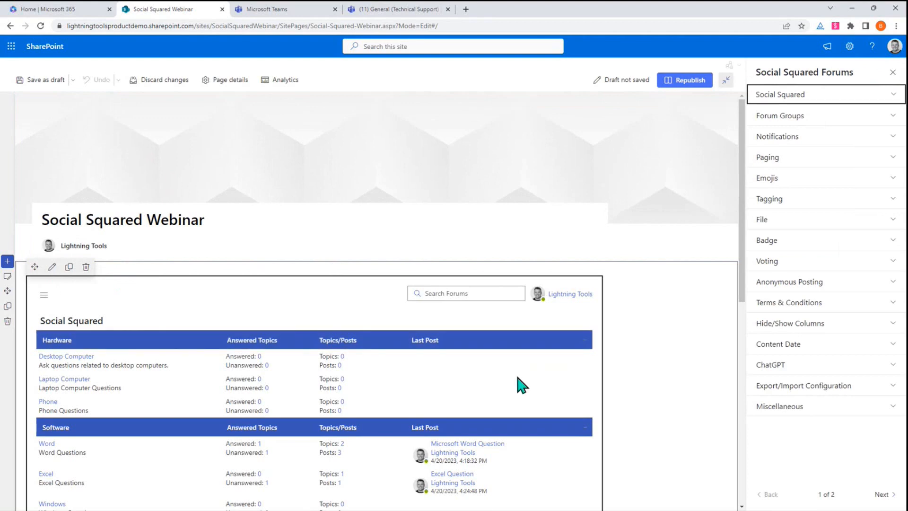
left_click(832, 369)
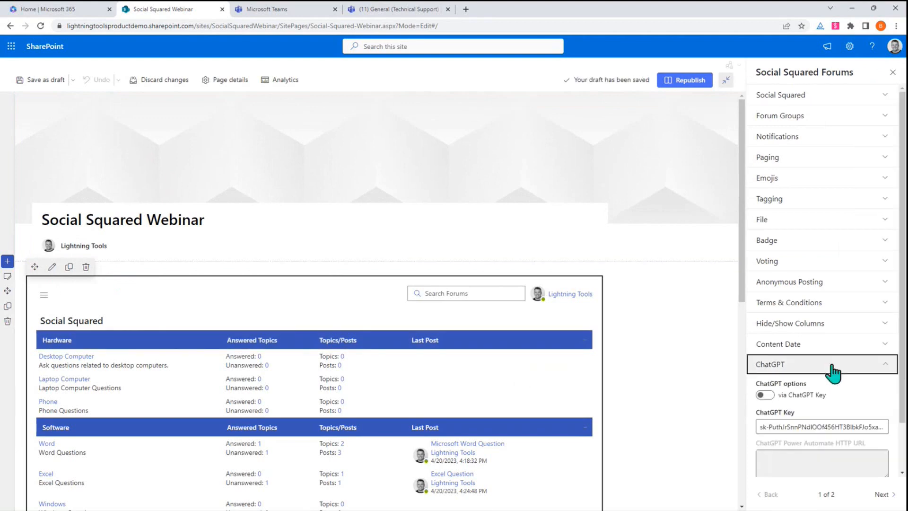
scroll(832, 372, "down", 1)
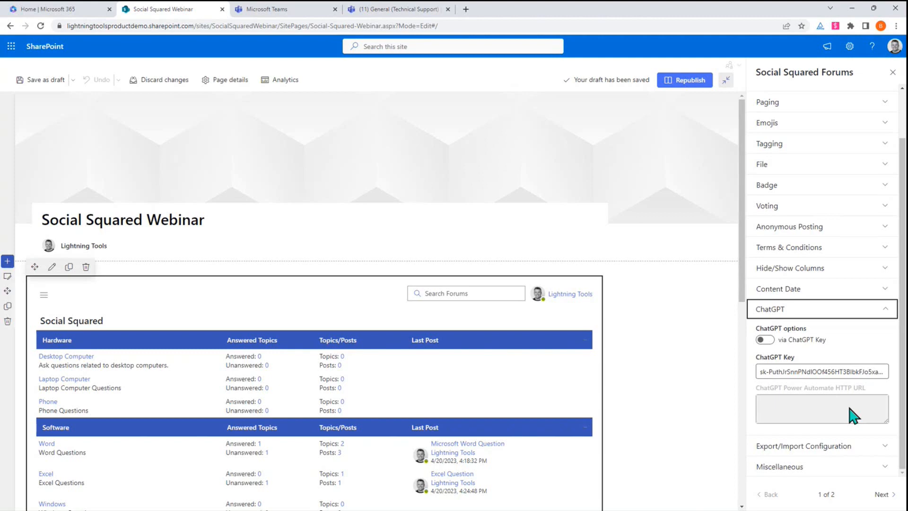
scroll(853, 415, "up", 1)
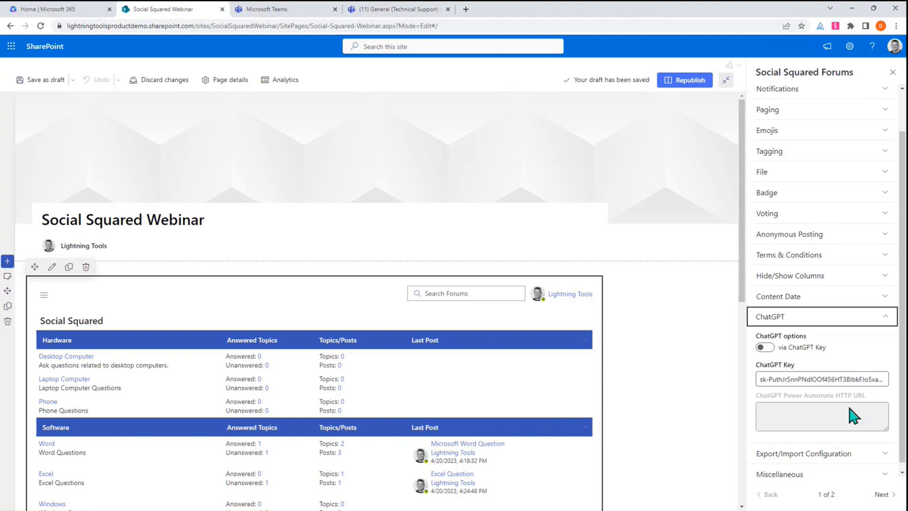
left_click(892, 73)
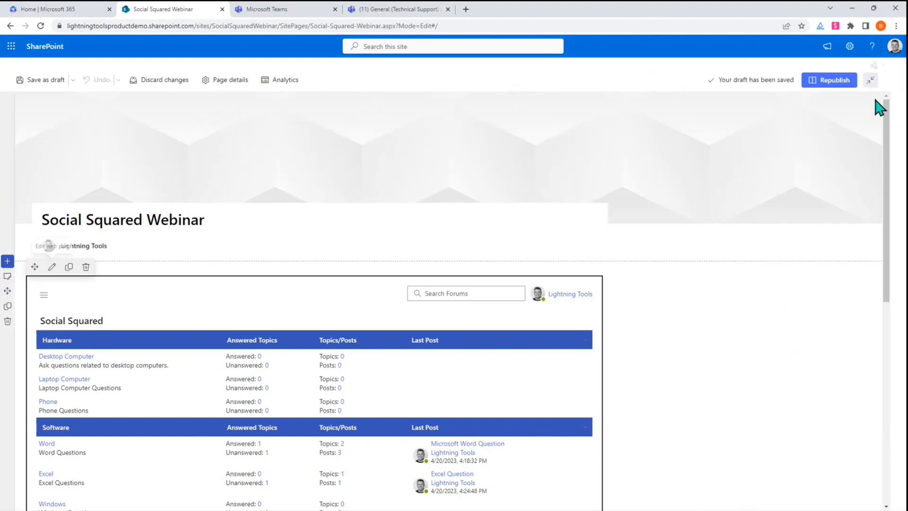
left_click(843, 82)
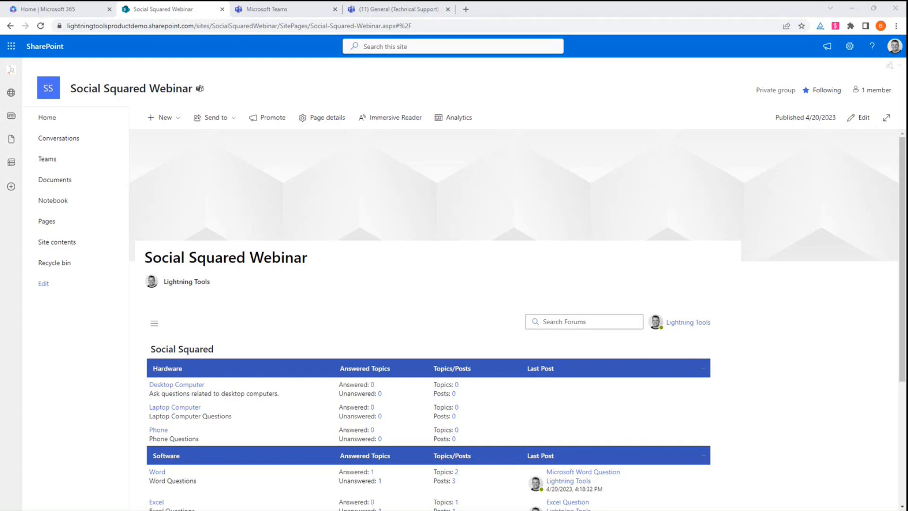
key("alt+Tab")
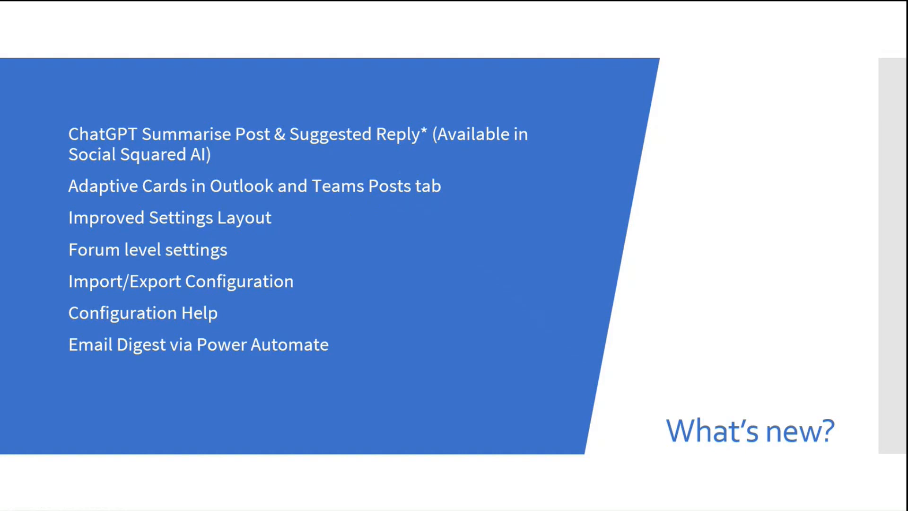
key("alt+Tab")
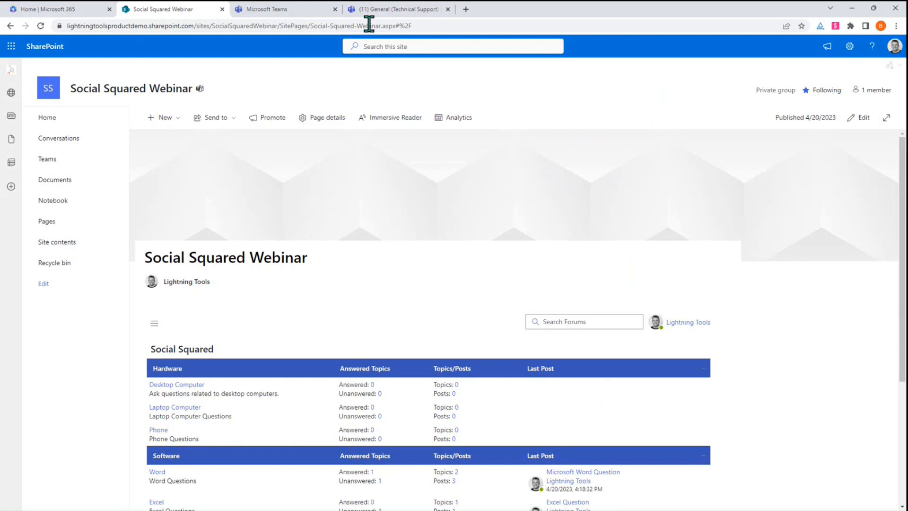
- Switch to the Social Squared discussion board in Microsoft Teams and open the Team Channels forum
left_click(386, 10)
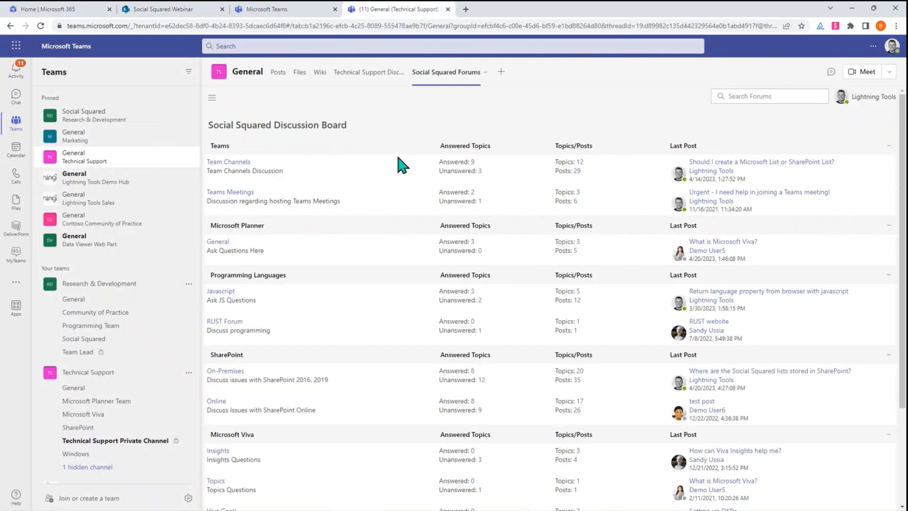
left_click(243, 164)
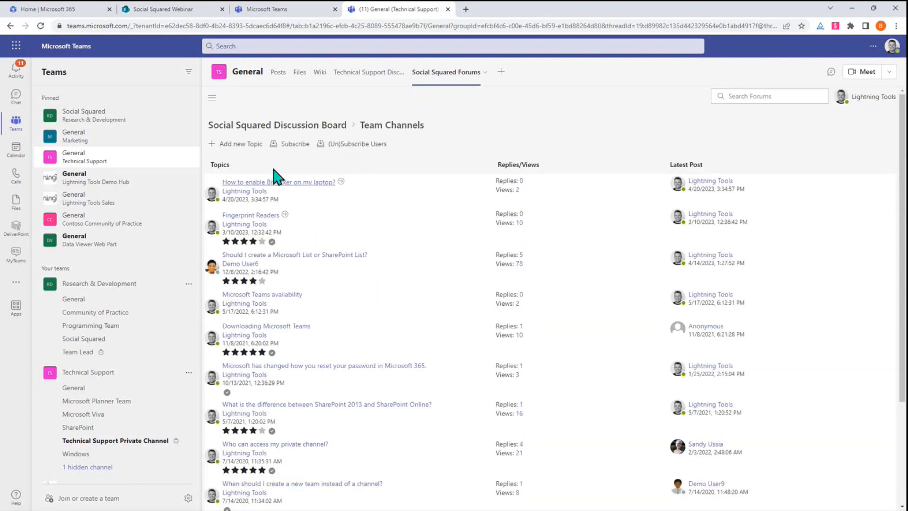
- Add a topic "Microsoft Teams New Version?" to the Team Channels forum with the message "When is the version of Teams released?"
left_click(243, 144)
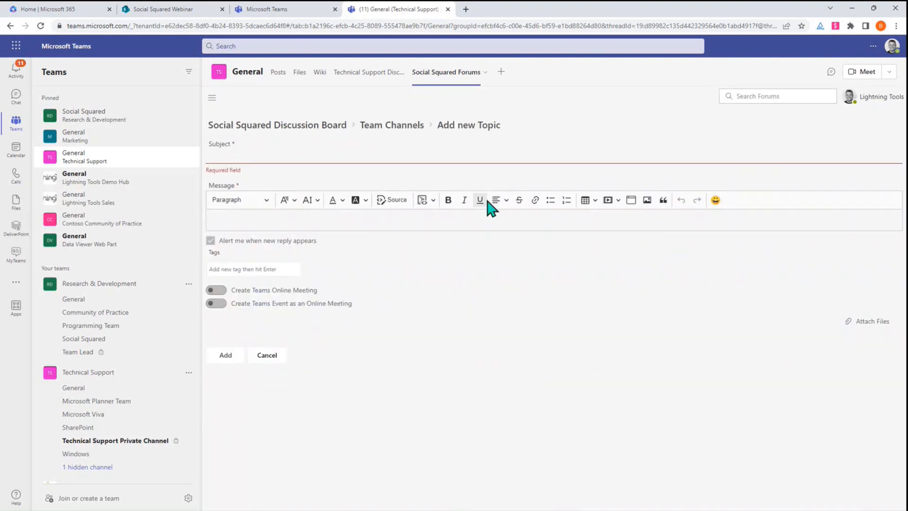
type("Micro")
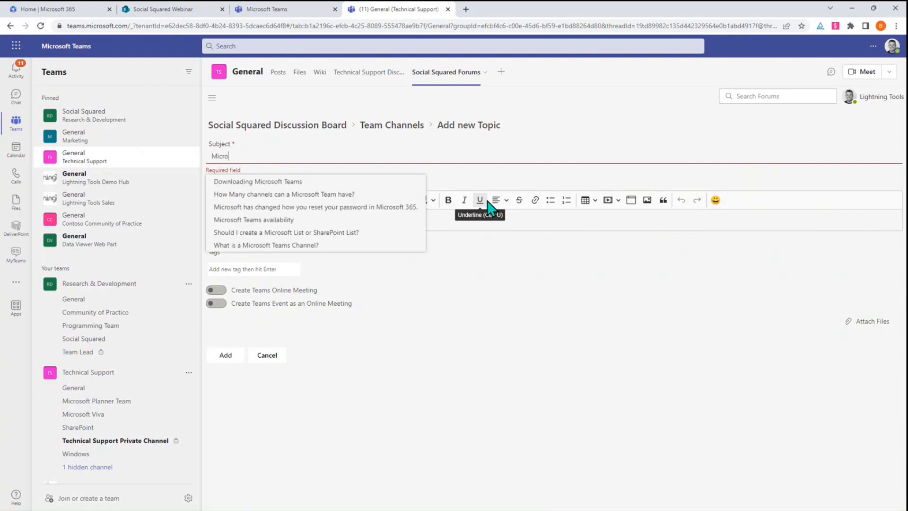
type("soft Teams")
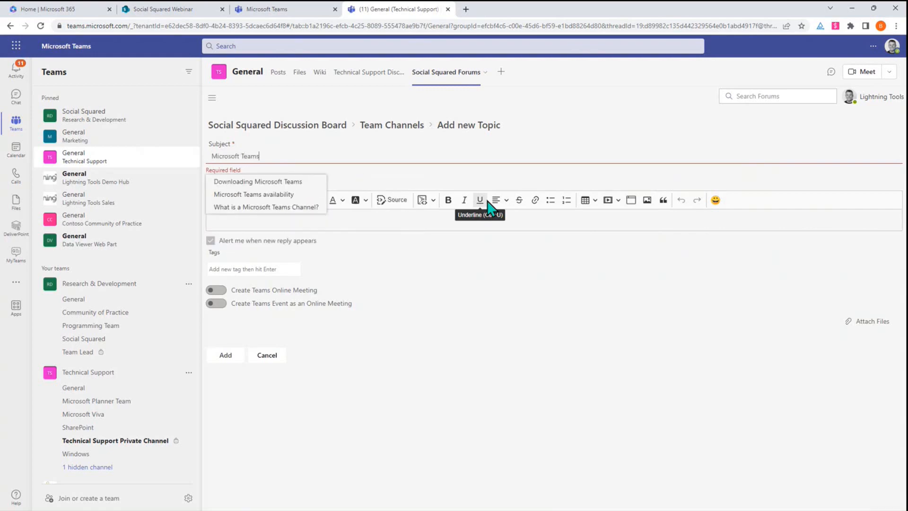
type(" N")
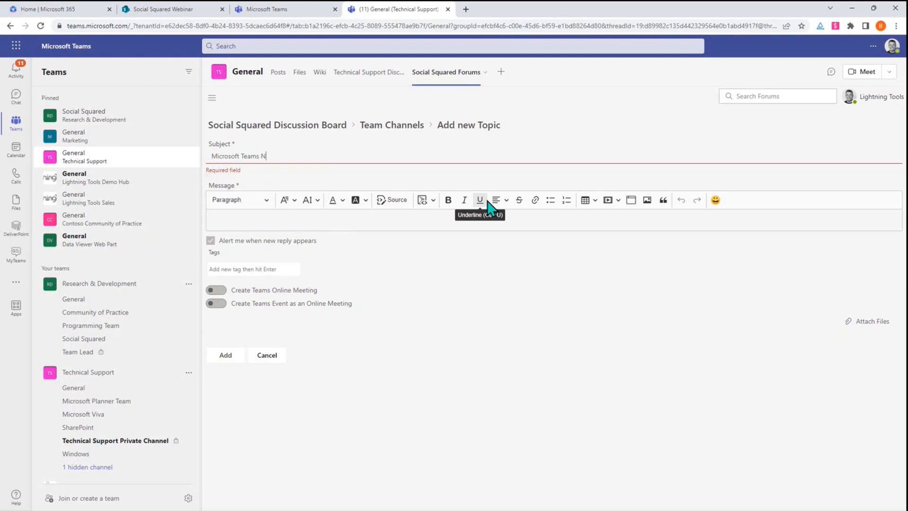
type("ew Version?")
key("Tab")
type("When i")
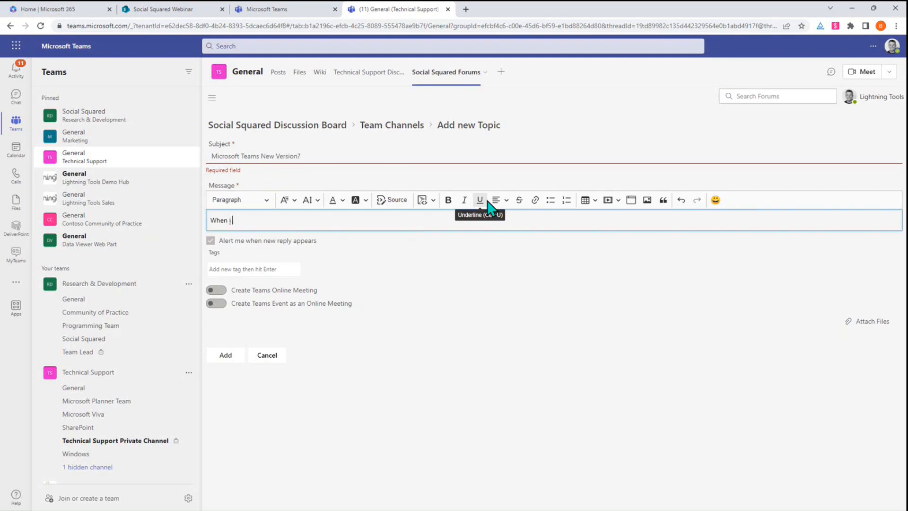
type("s the version of Teams")
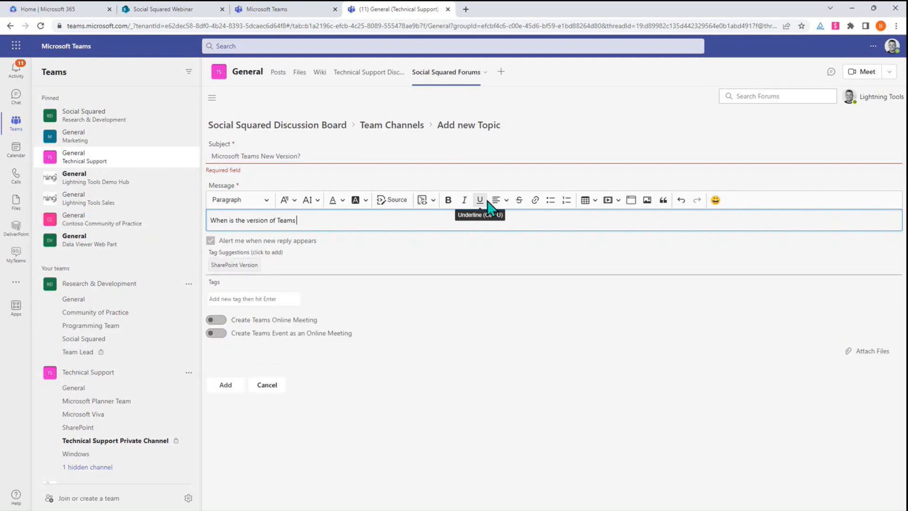
type(" released?")
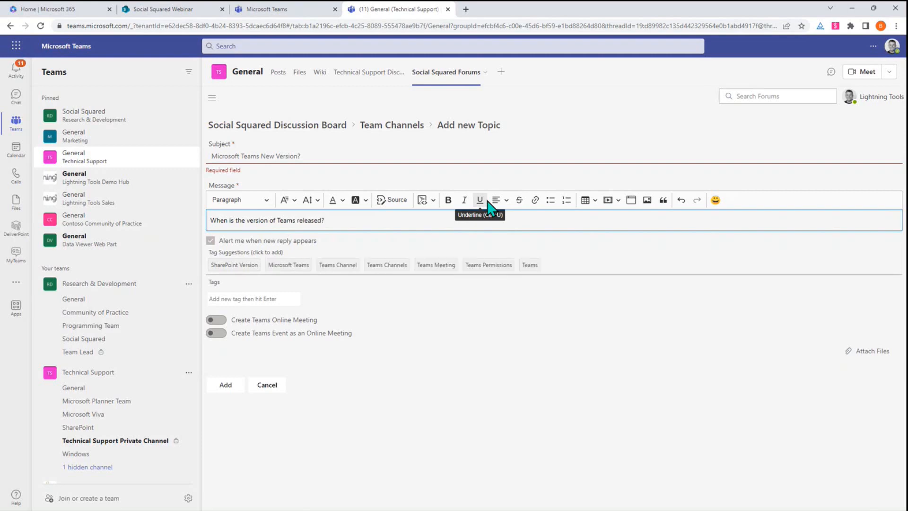
left_click(225, 387)
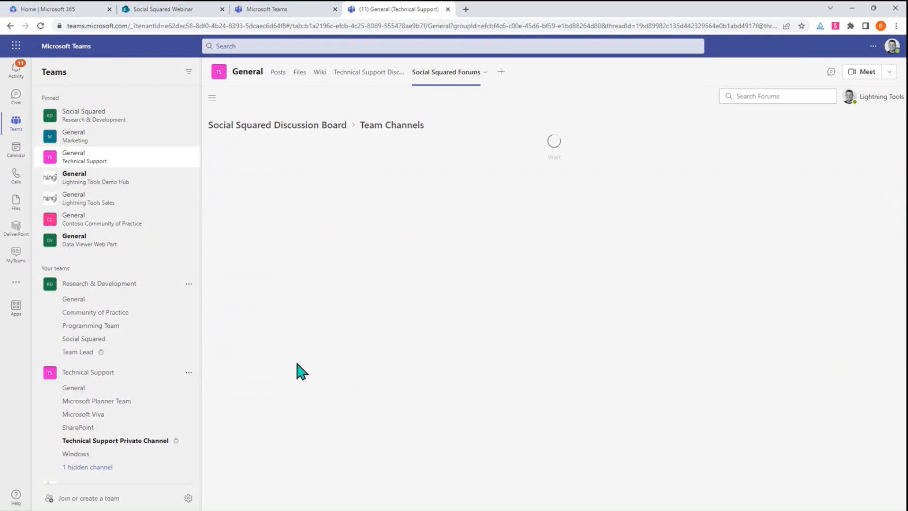
scroll(367, 347, "up", 3)
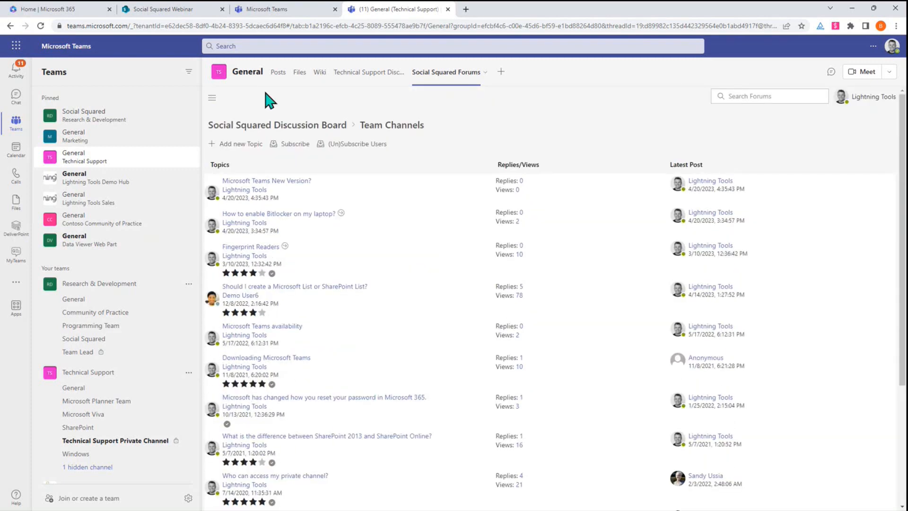
- In the channel's posts, expand the 30/01 Online forum reply containing "^ yes!" and send the channel reply "my reply......" to it
left_click(278, 72)
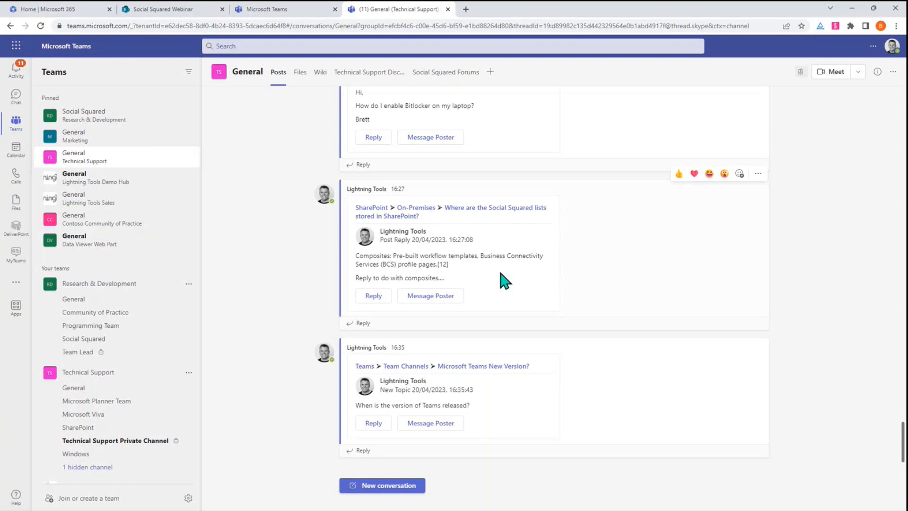
scroll(503, 278, "up", 10)
scroll(510, 309, "up", 15)
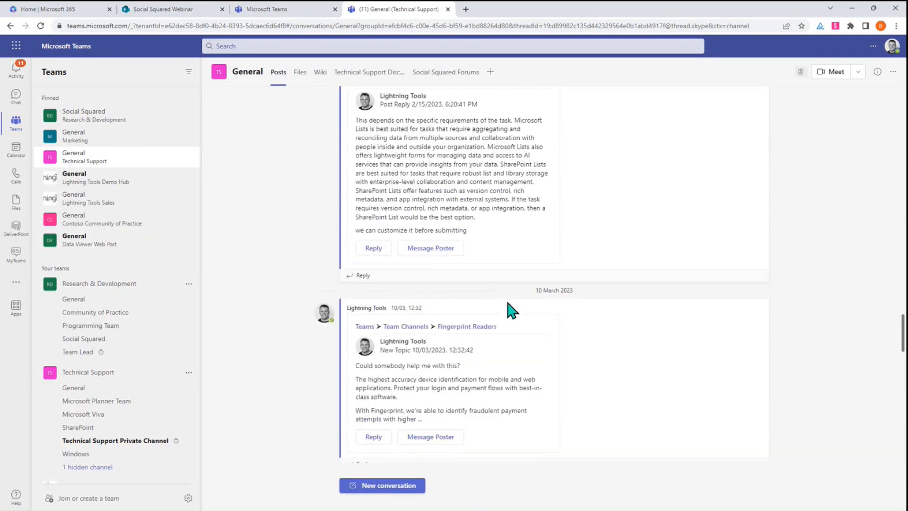
scroll(525, 321, "up", 3)
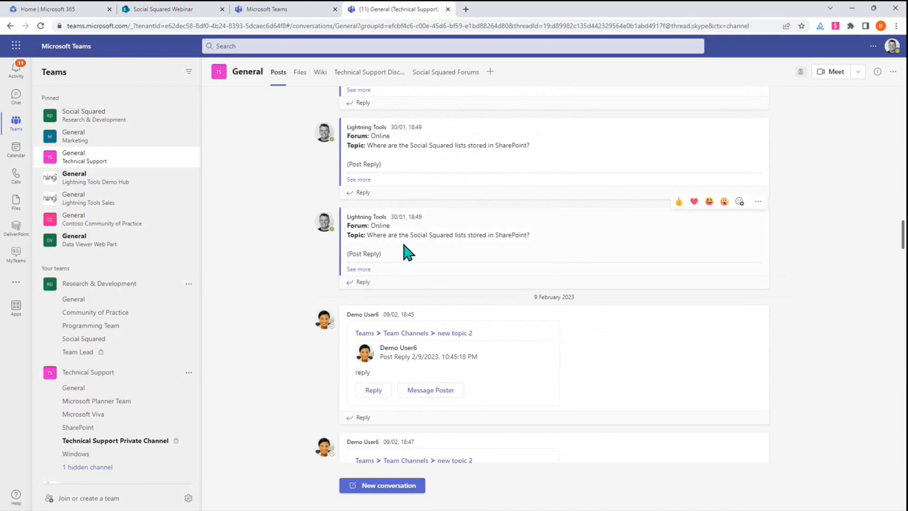
left_click(359, 270)
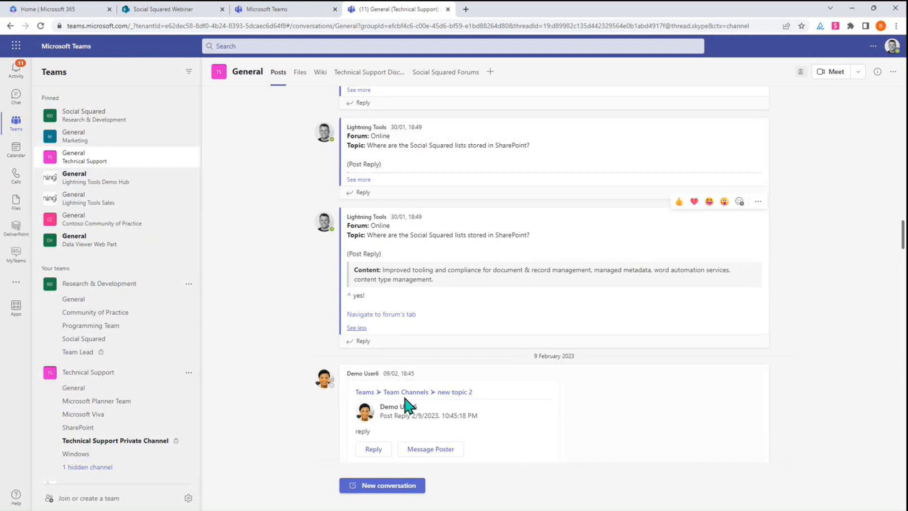
left_click(361, 346)
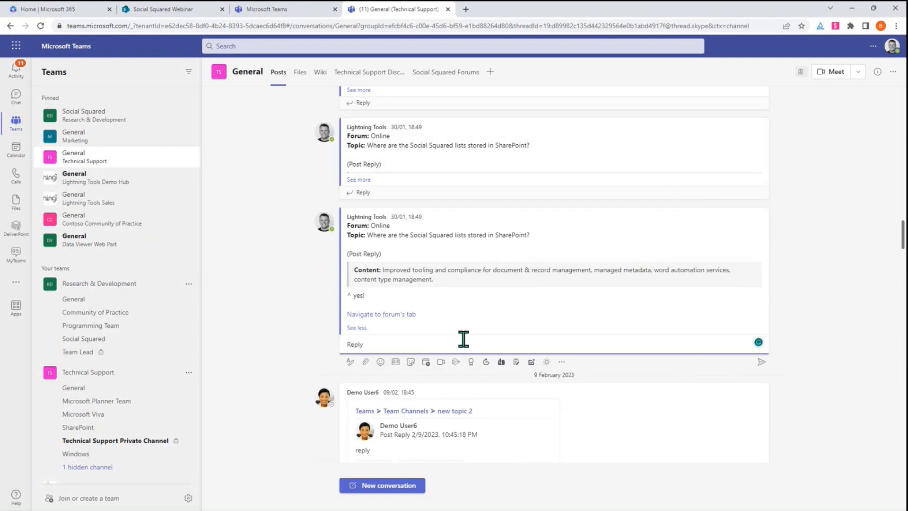
type("my reply......")
left_click(760, 362)
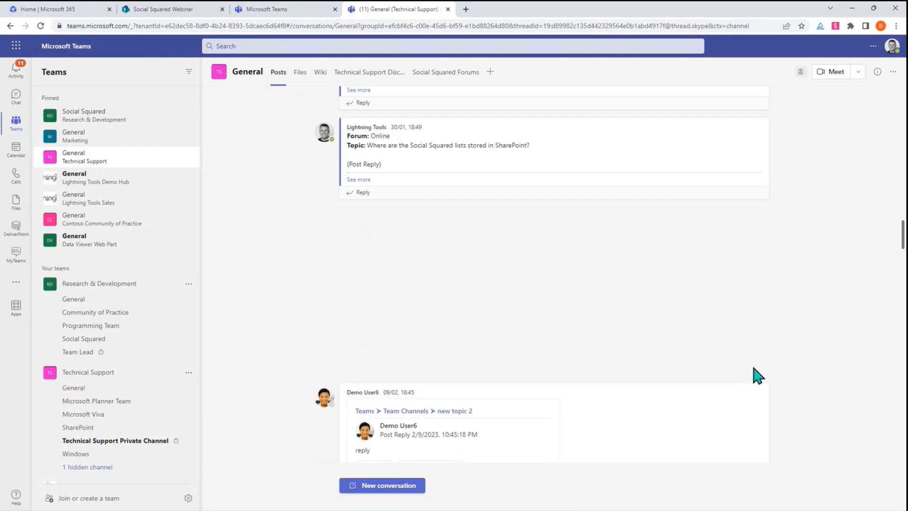
- Expand the 30/01 post about where the Social Squared lists are stored, and examine the newest posts in the channel
scroll(521, 318, "up", 1)
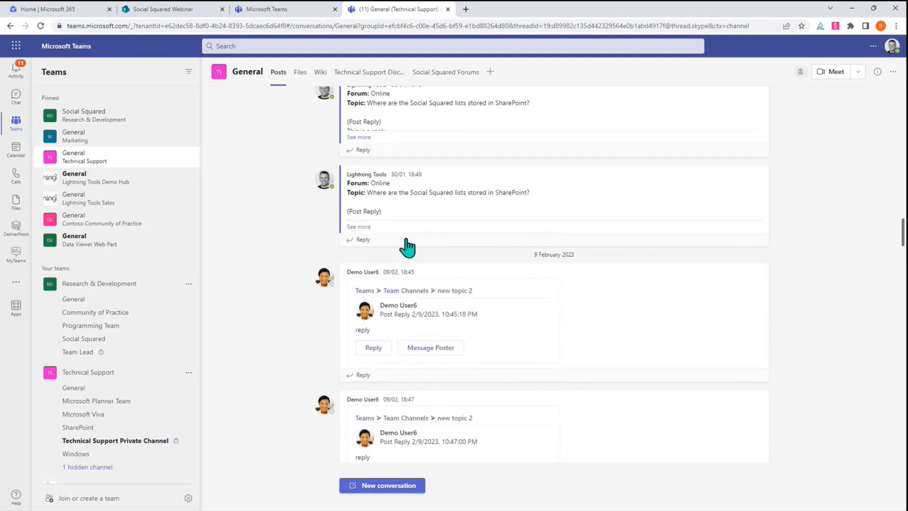
left_click(359, 227)
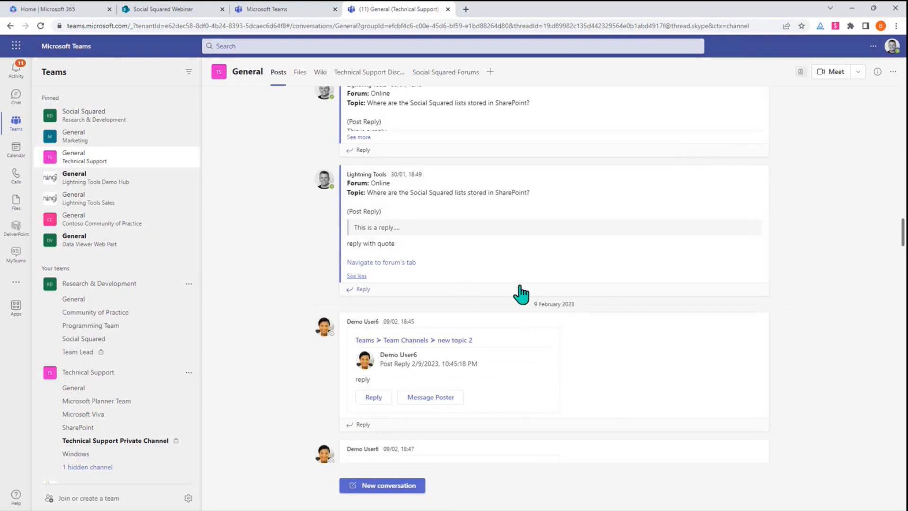
scroll(524, 289, "down", 5)
scroll(543, 293, "down", 10)
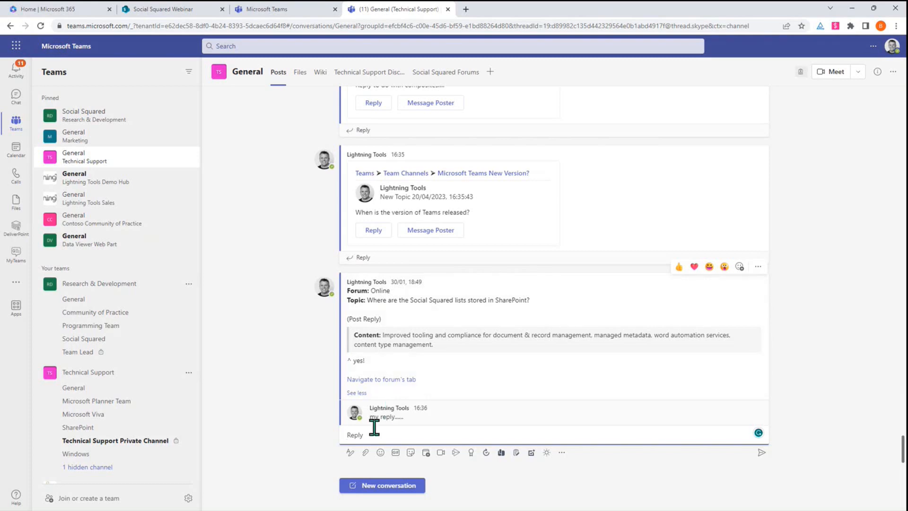
- Reply to the "Microsoft Teams New Version?" topic from its channel post with the corrected message "Imminently....."
scroll(414, 362, "up", 2)
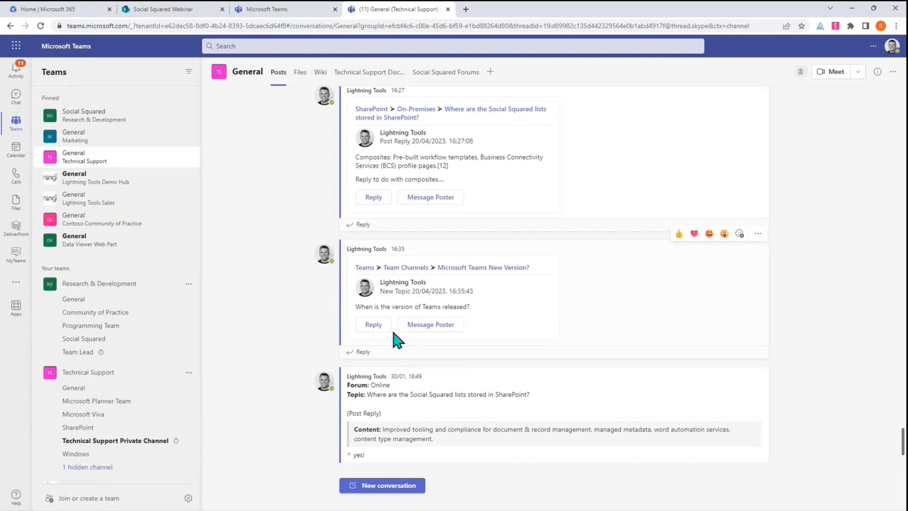
left_click(376, 326)
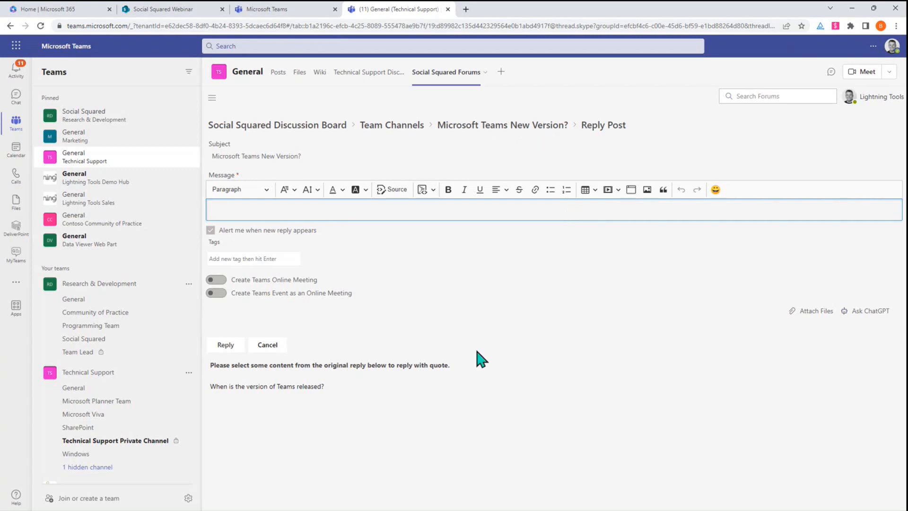
type("Immenently.....")
double_click(225, 210)
right_click(223, 213)
left_click(264, 222)
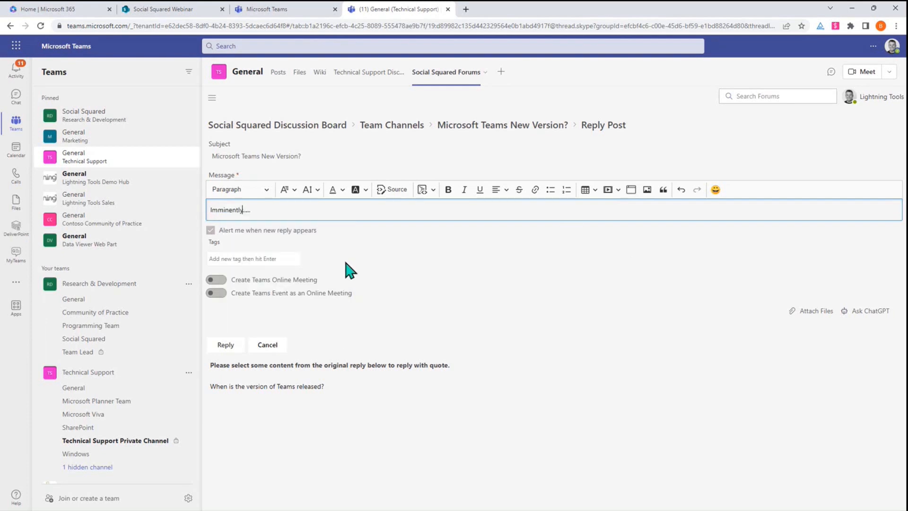
left_click(235, 348)
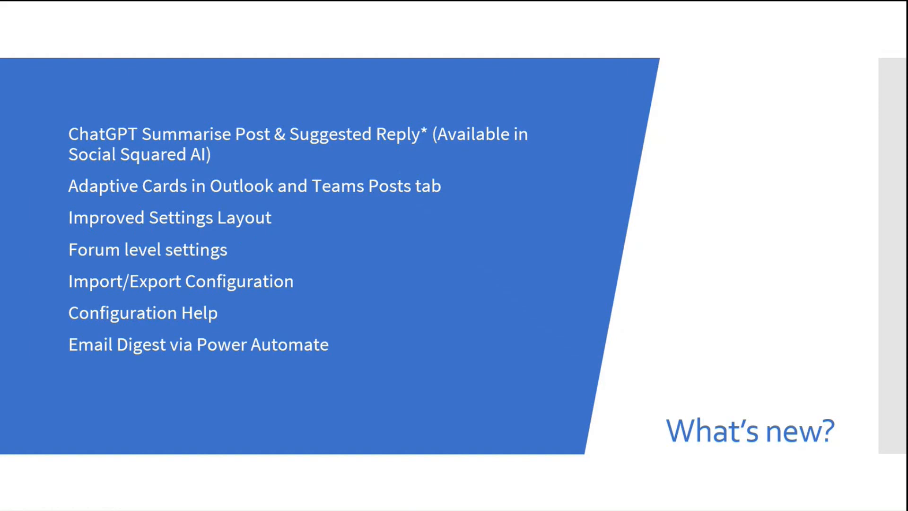
- Return to the Teams discussion board's forum overview, and open the Social Squared Forums web part's settings on the Social Squared Webinar SharePoint page
key("alt+Tab")
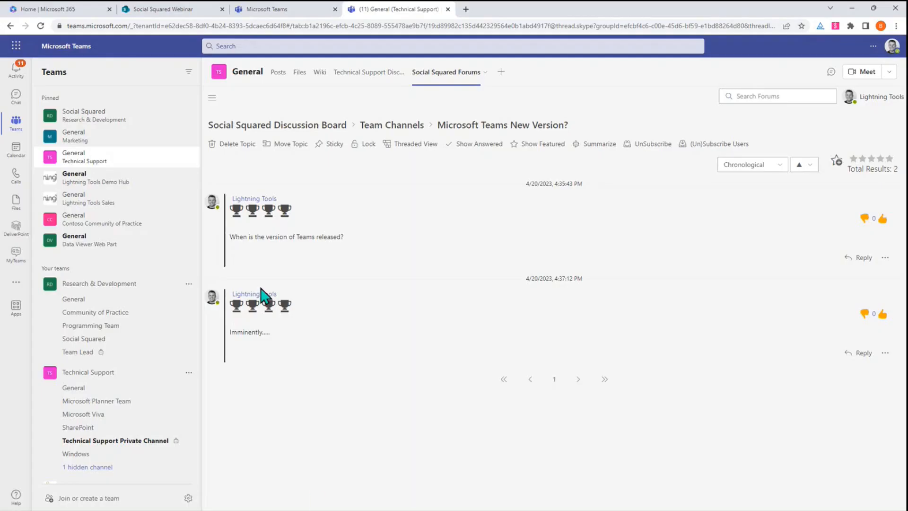
left_click(263, 125)
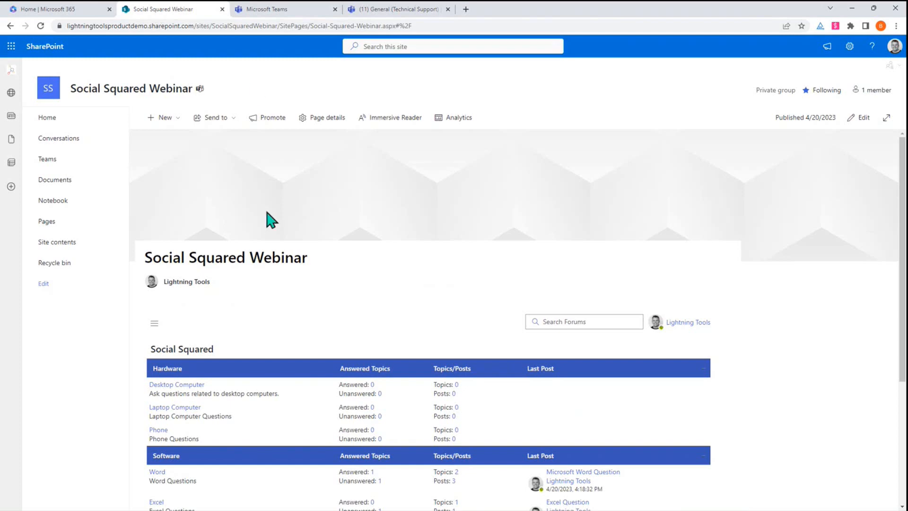
left_click(858, 117)
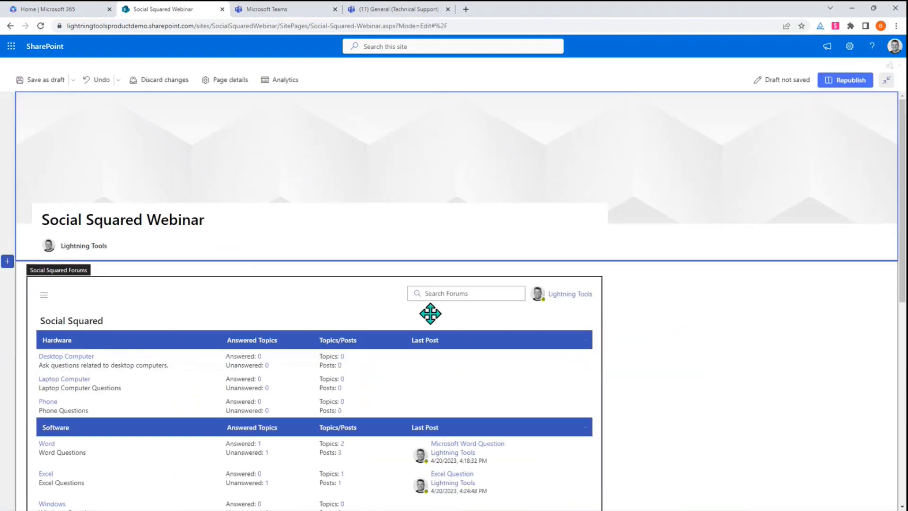
left_click(137, 295)
left_click(53, 275)
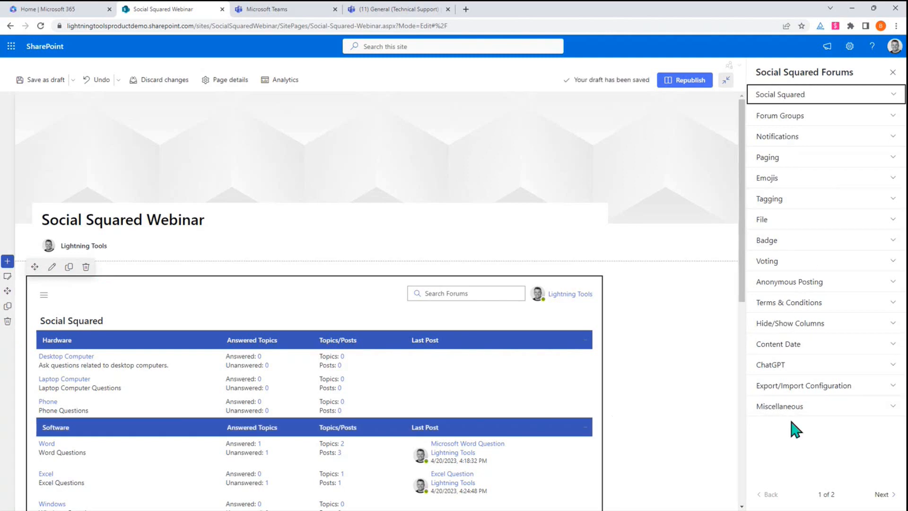
- Switch back to the Technical Support team in Microsoft Teams and open the settings of its Social Squared Forums tab
left_click(379, 9)
left_click(485, 78)
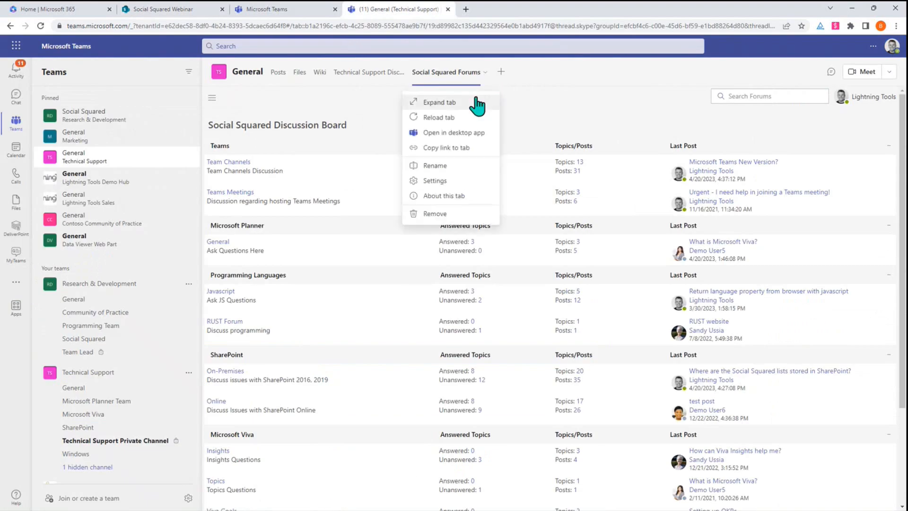
left_click(453, 181)
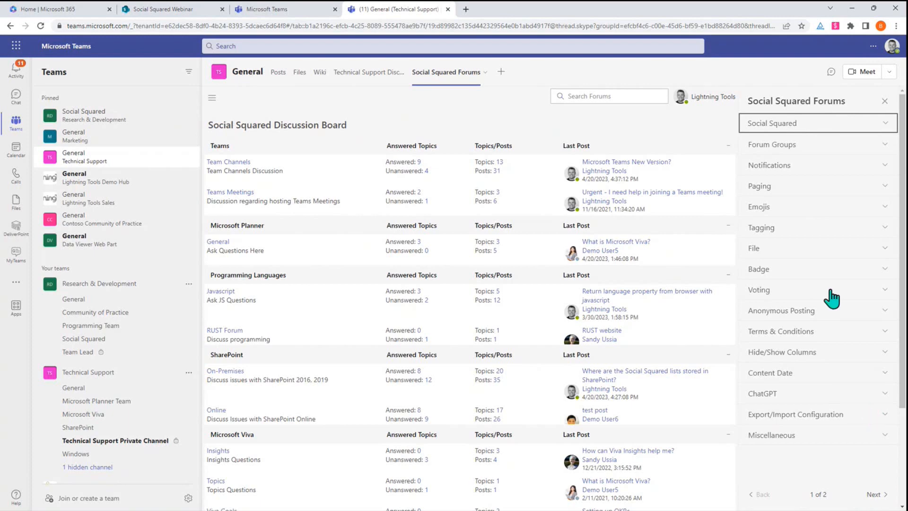
- Examine the Social Squared, Forum Groups, Badge, File and Tagging sections of the Social Squared Forums settings
left_click(813, 129)
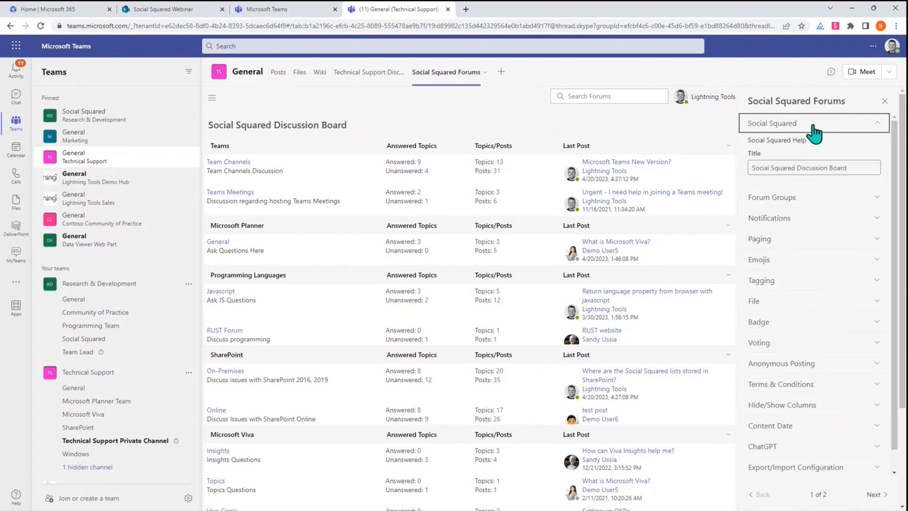
left_click(815, 124)
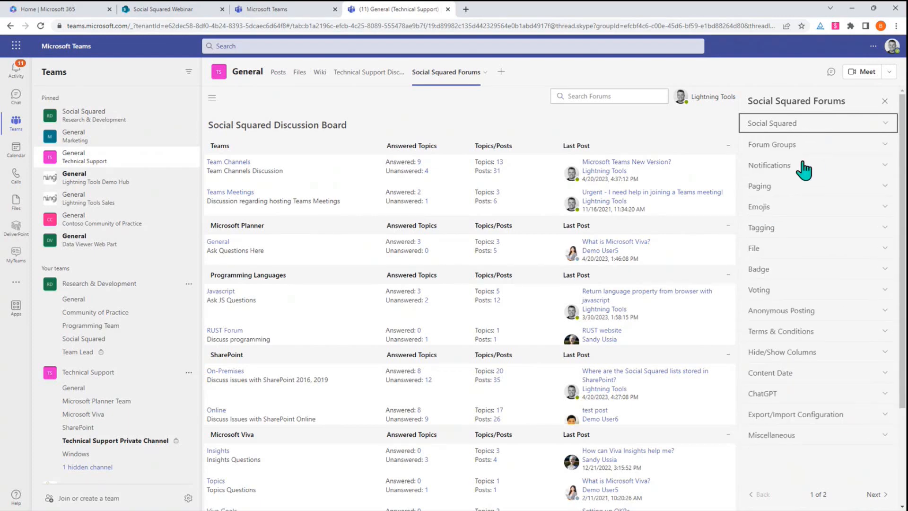
left_click(785, 145)
left_click(800, 146)
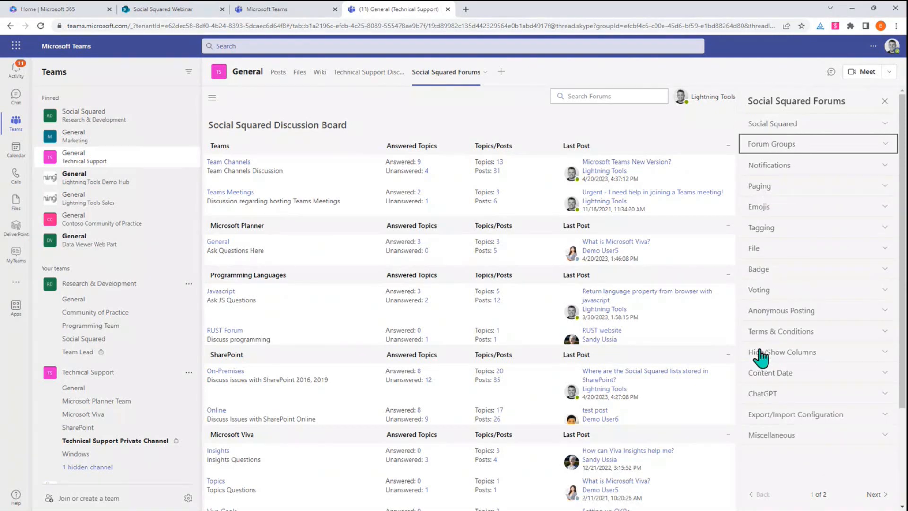
left_click(786, 269)
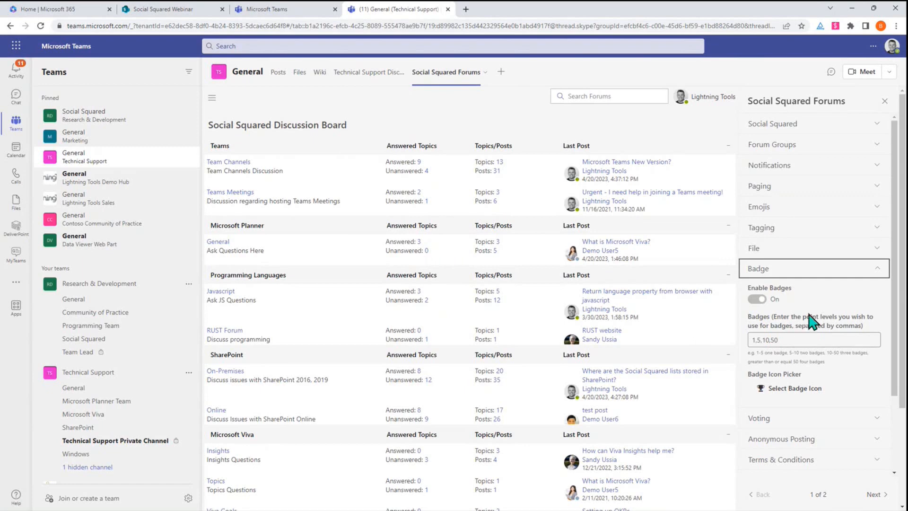
left_click(827, 278)
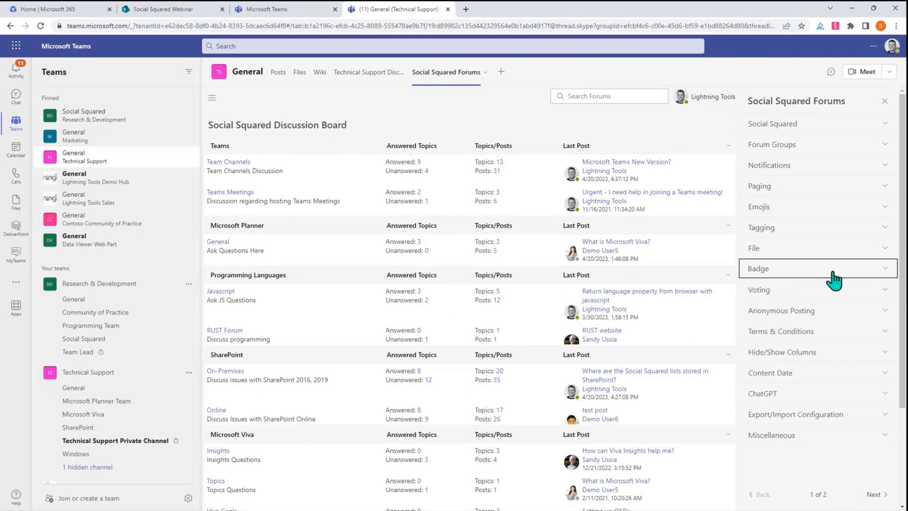
left_click(826, 249)
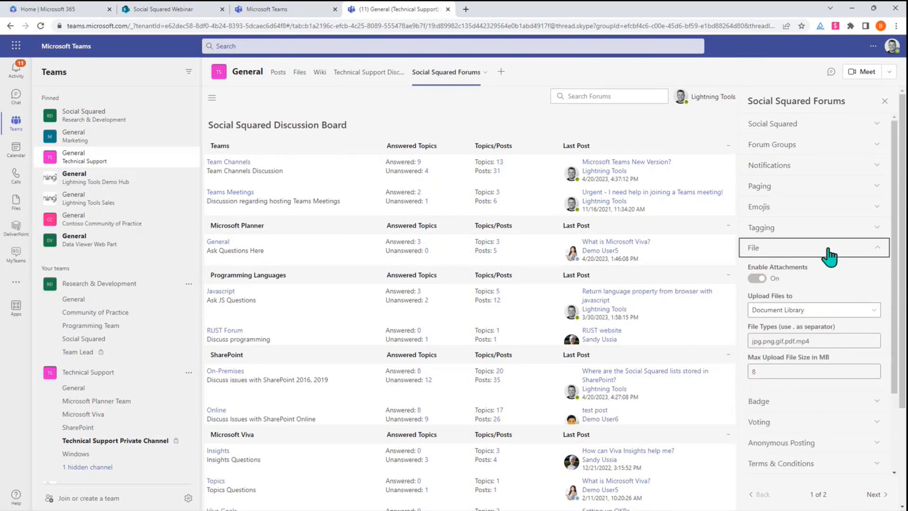
left_click(781, 251)
left_click(757, 228)
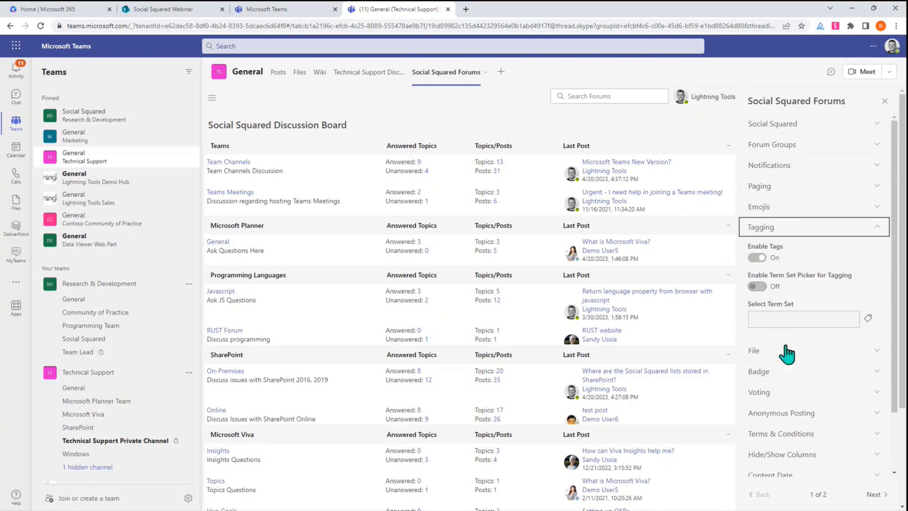
- Collapse the Tagging section of the forum settings and look at the What's new slide in the presentation
left_click(795, 235)
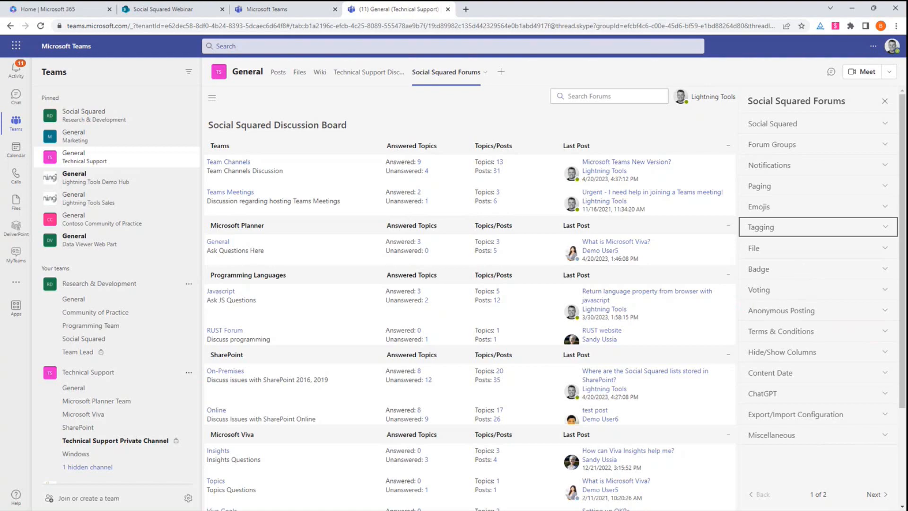
key("alt+Tab")
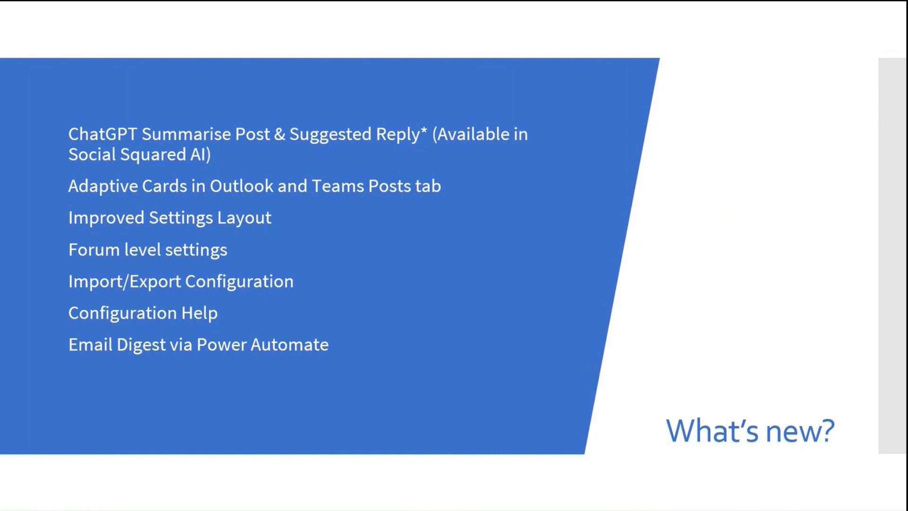
key("alt+Tab")
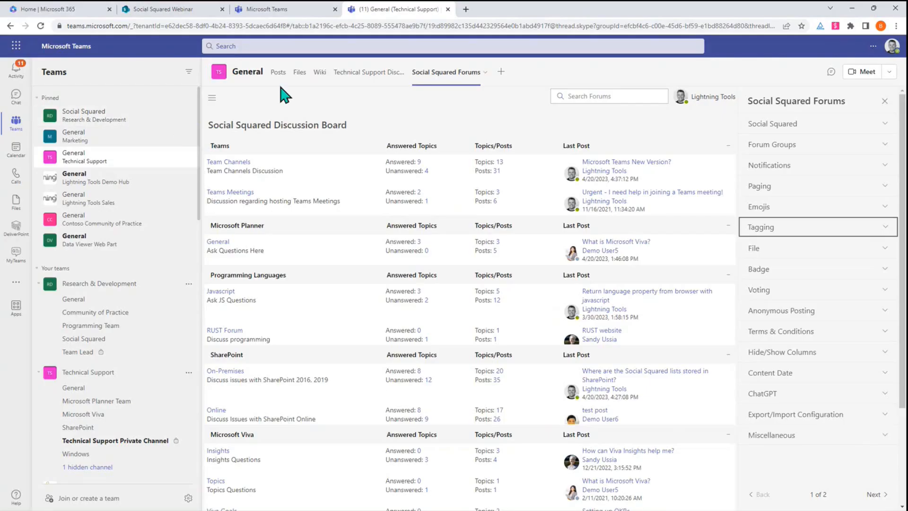
- Open the settings of the Social Squared Forums tab in the Social Squared Webinar team
left_click(282, 11)
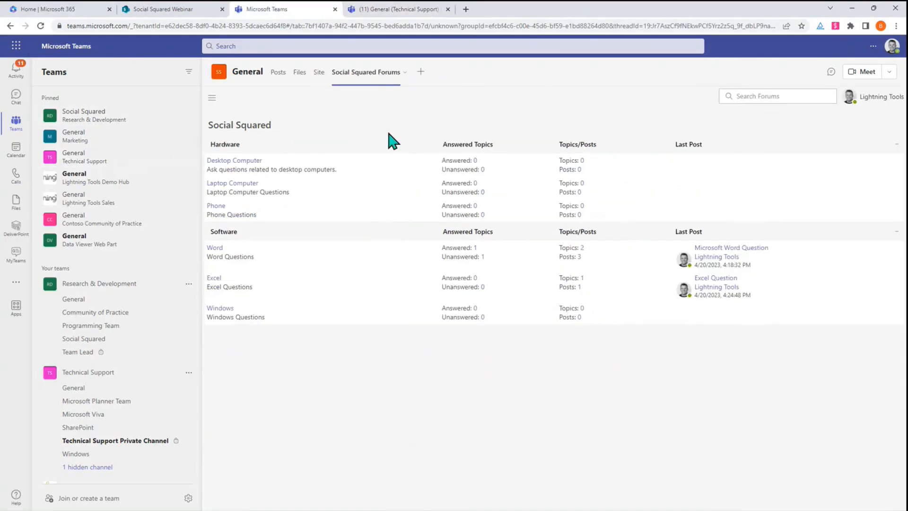
left_click(405, 72)
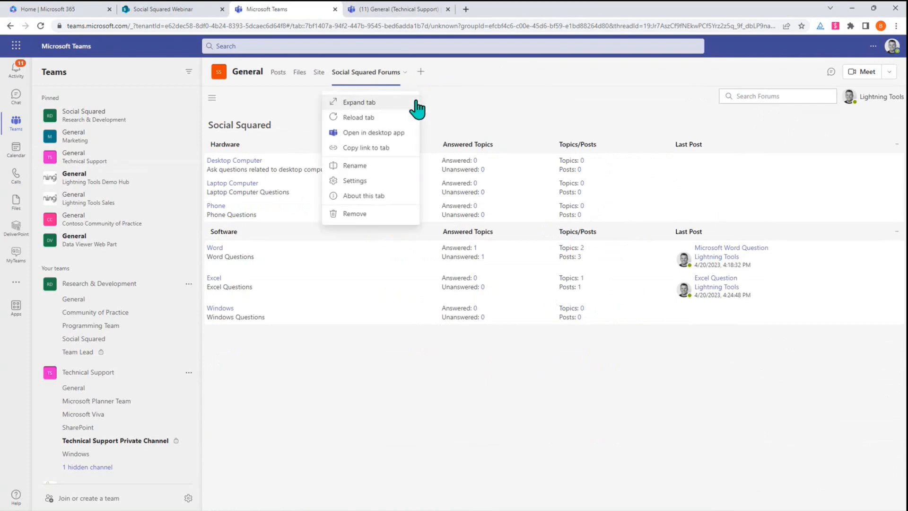
left_click(359, 181)
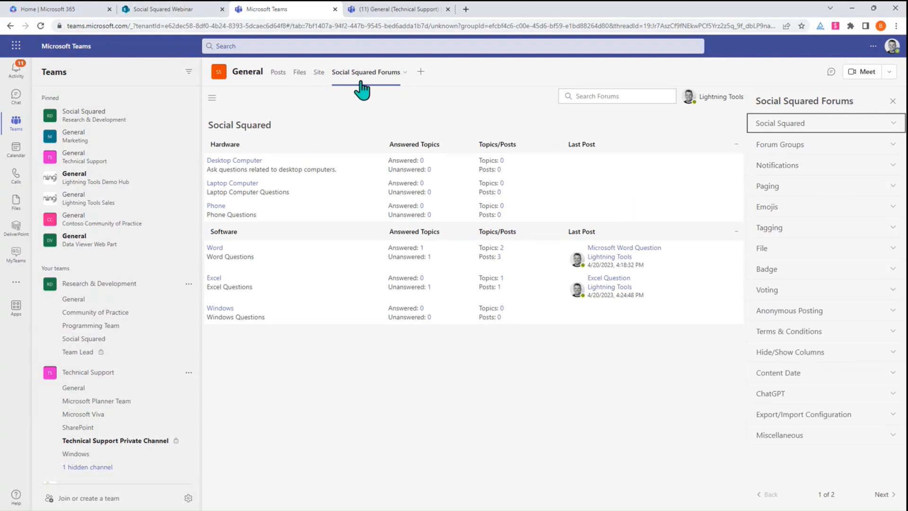
- On the Social Squared Webinar SharePoint page, set the forums web part's badge icon to 6PointStar and close its settings
left_click(162, 9)
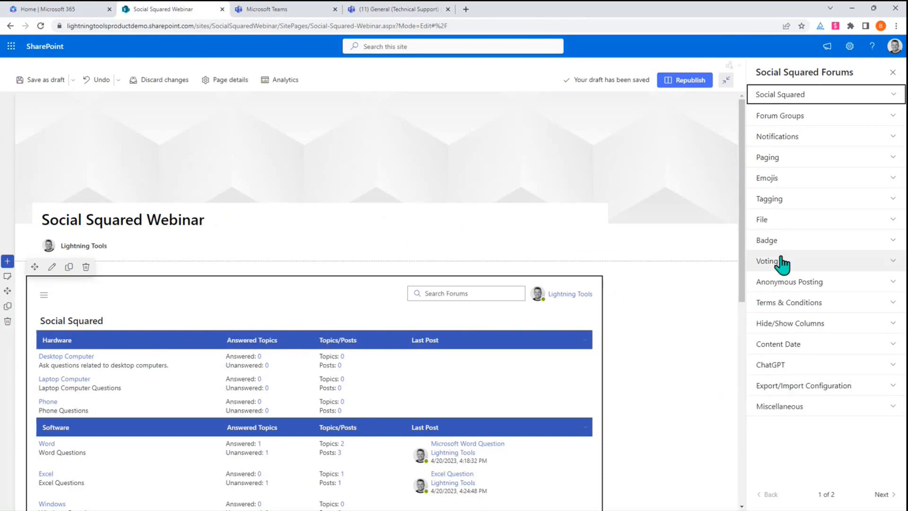
left_click(809, 243)
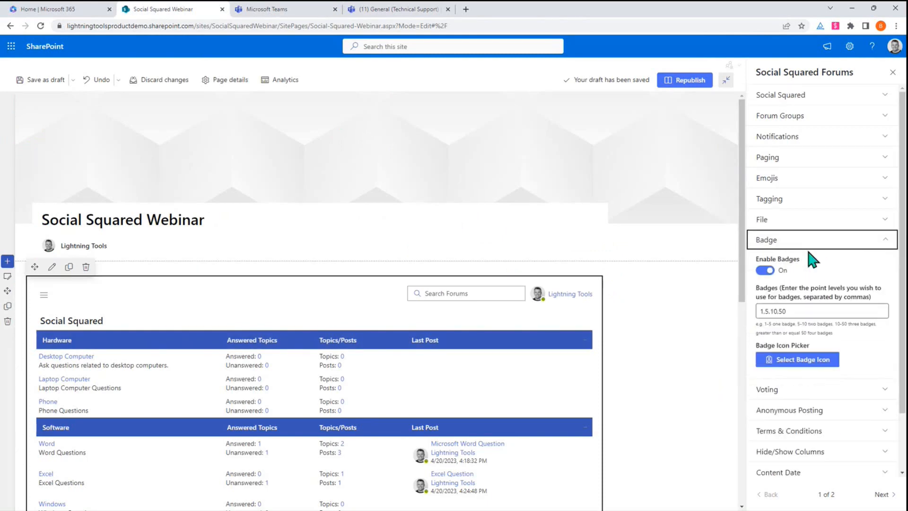
left_click(820, 366)
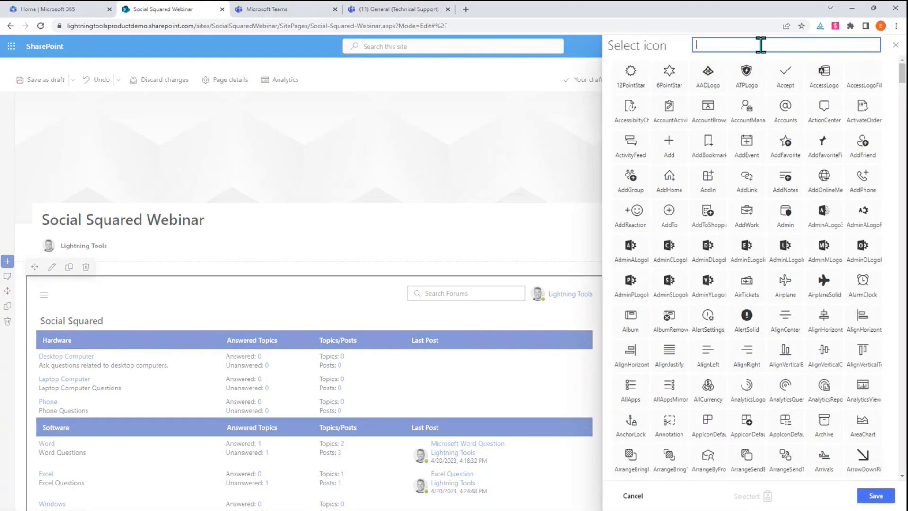
left_click(669, 77)
left_click(876, 495)
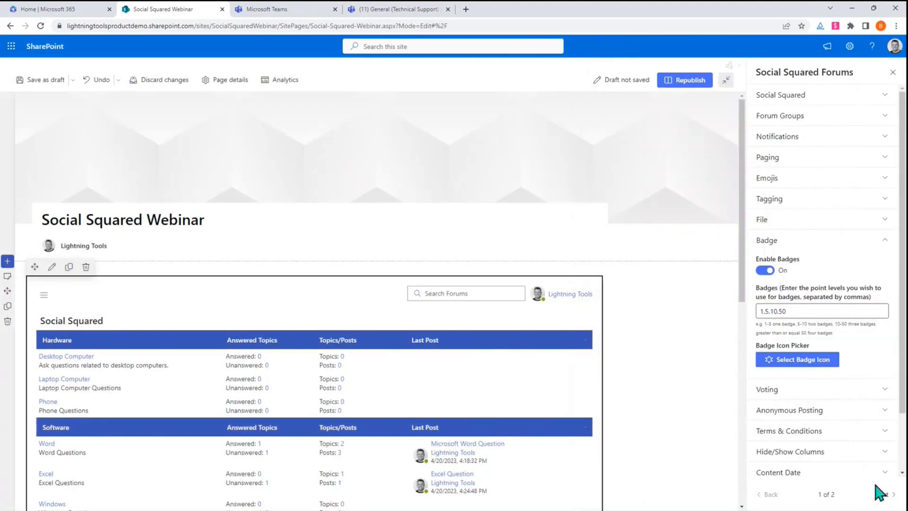
left_click(894, 71)
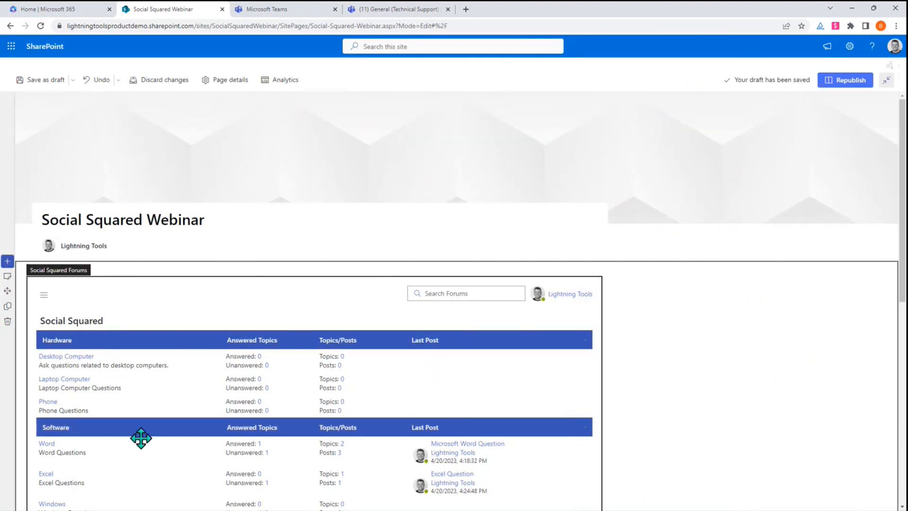
- View the author badge in the Word forum's Microsoft Word Question topic on the SharePoint page
left_click(47, 444)
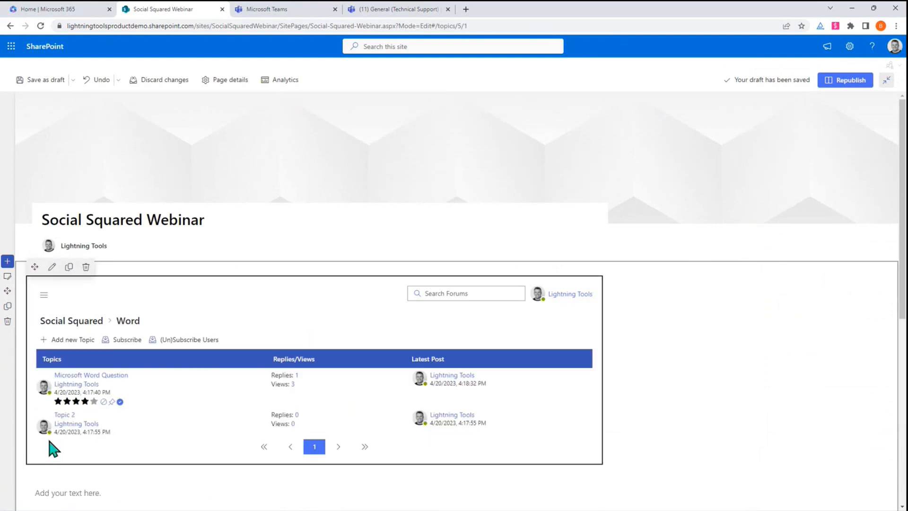
left_click(106, 374)
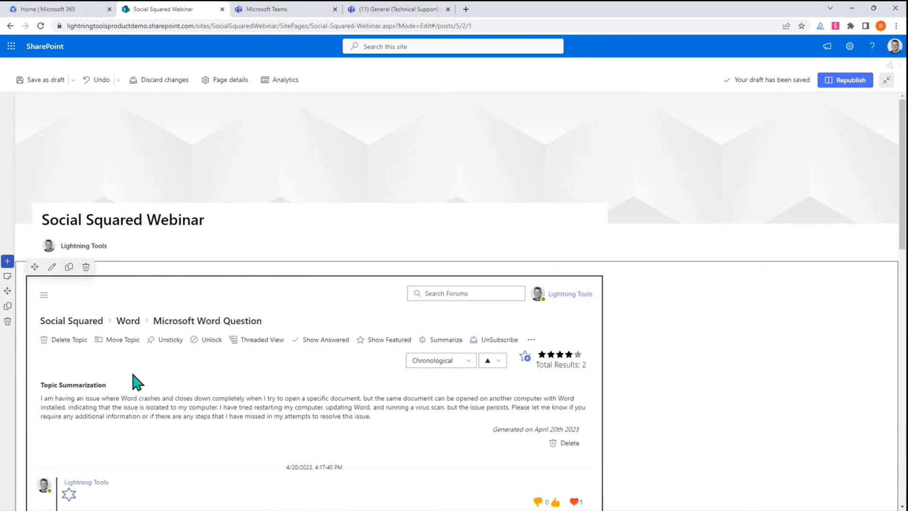
scroll(133, 381, "down", 3)
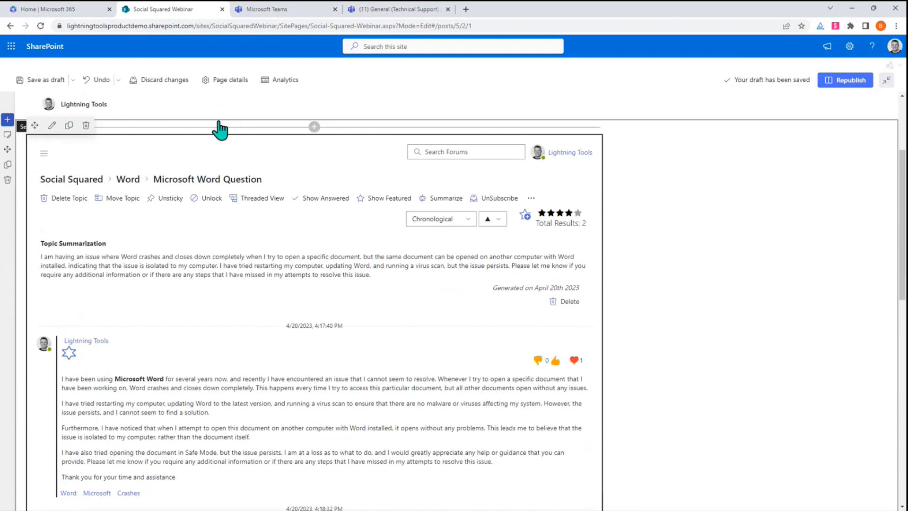
- Switch to Microsoft Teams and view the author badge in the same Microsoft Word Question topic for comparison
left_click(299, 10)
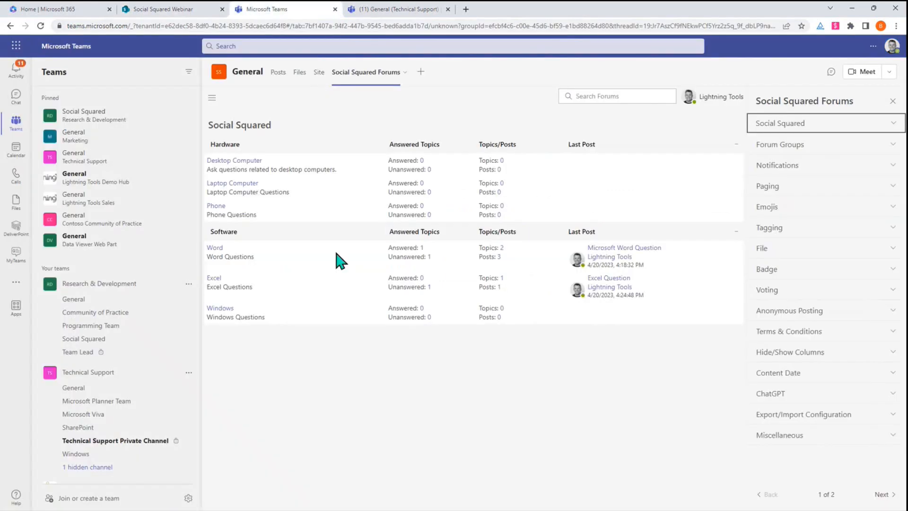
left_click(216, 248)
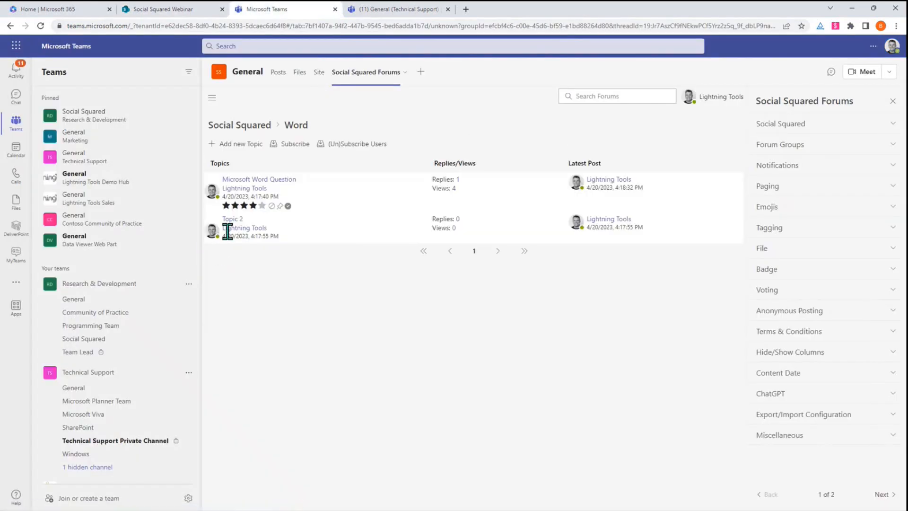
left_click(251, 181)
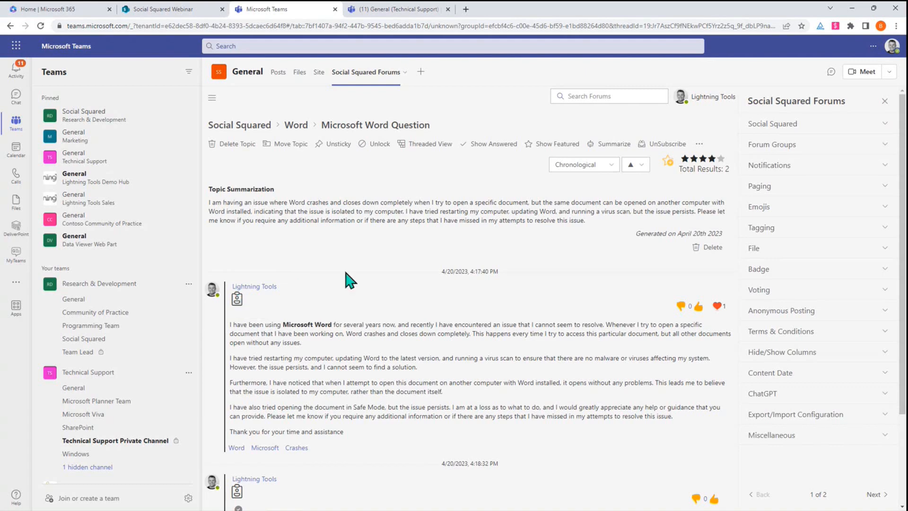
- Return to the SharePoint page and export the Social Squared Forums web part's configuration as a JSON file
left_click(198, 9)
left_click(52, 125)
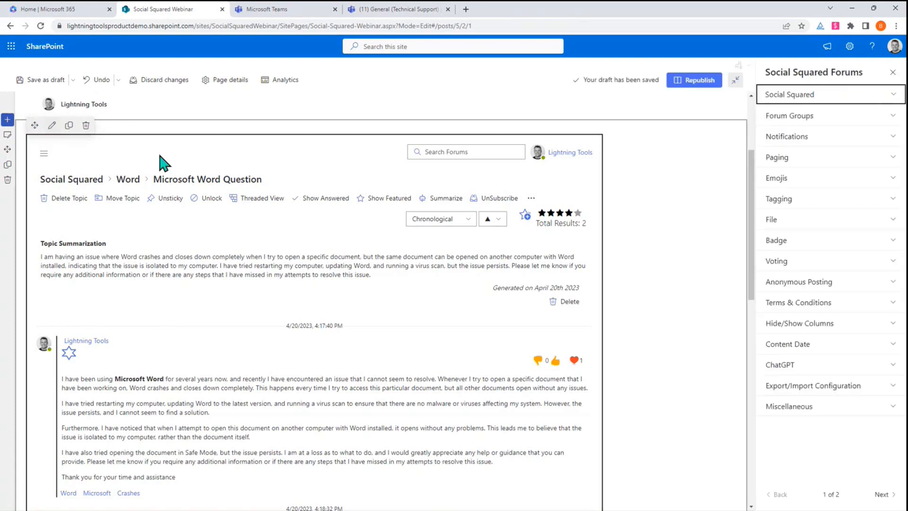
left_click(870, 390)
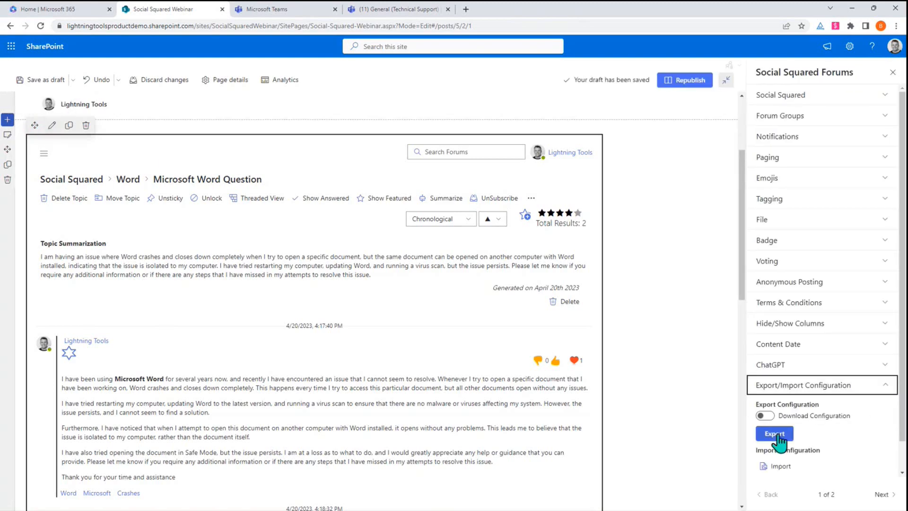
left_click(773, 433)
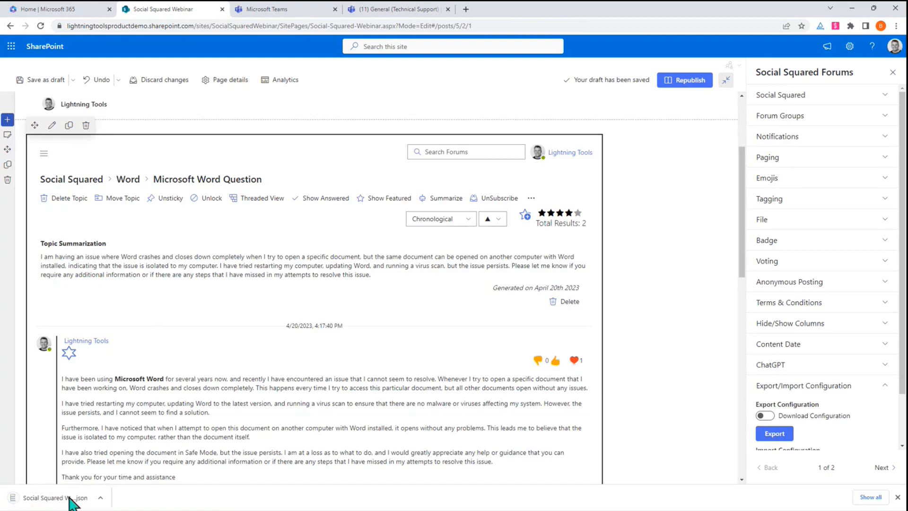
- In the Teams tab's forum settings, view the configuration import's file picker without choosing a file, and close the settings
left_click(269, 9)
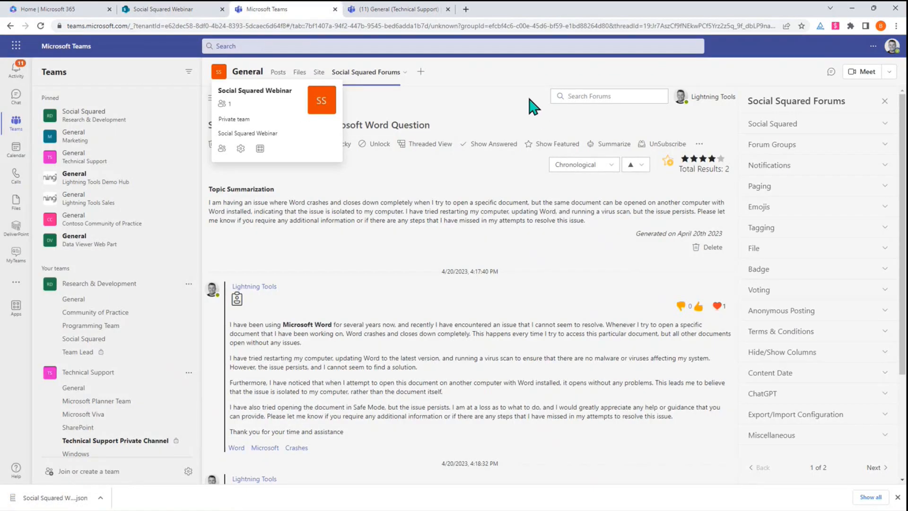
left_click(801, 419)
scroll(819, 454, "down", 4)
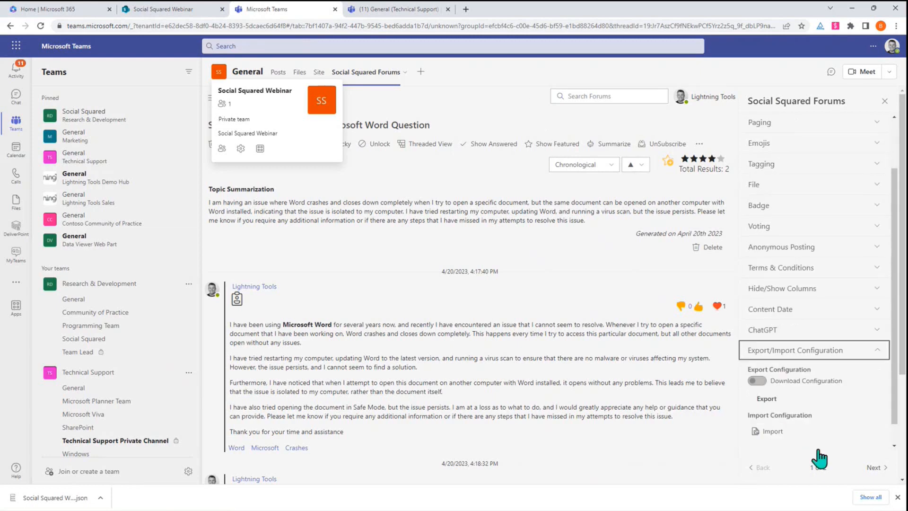
left_click(772, 364)
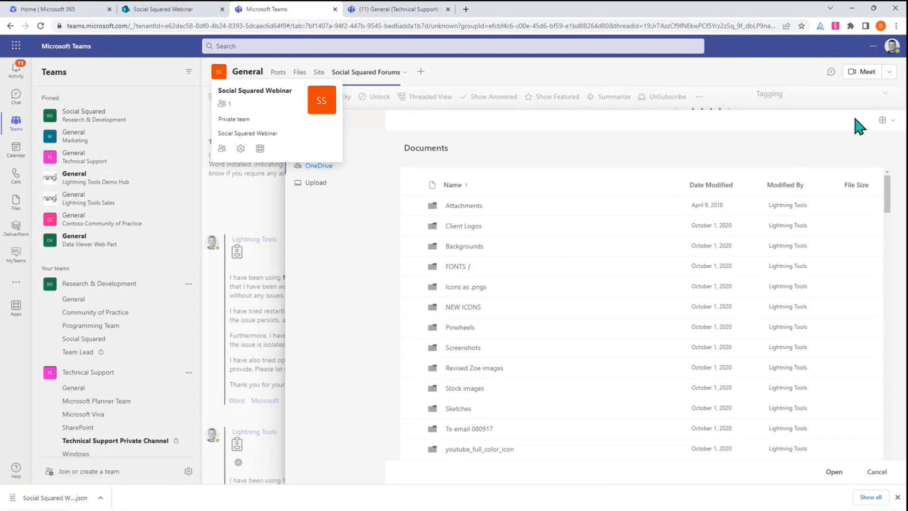
left_click(876, 473)
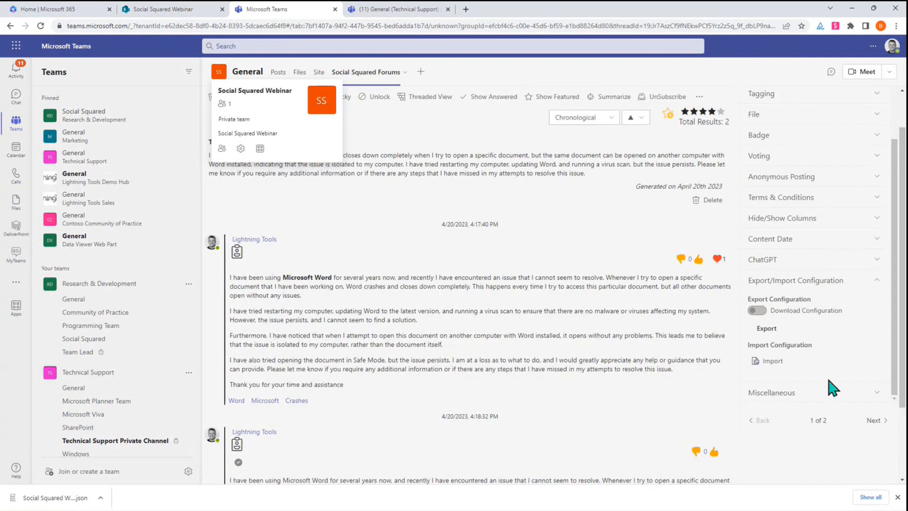
left_click_drag(895, 150, 897, 98)
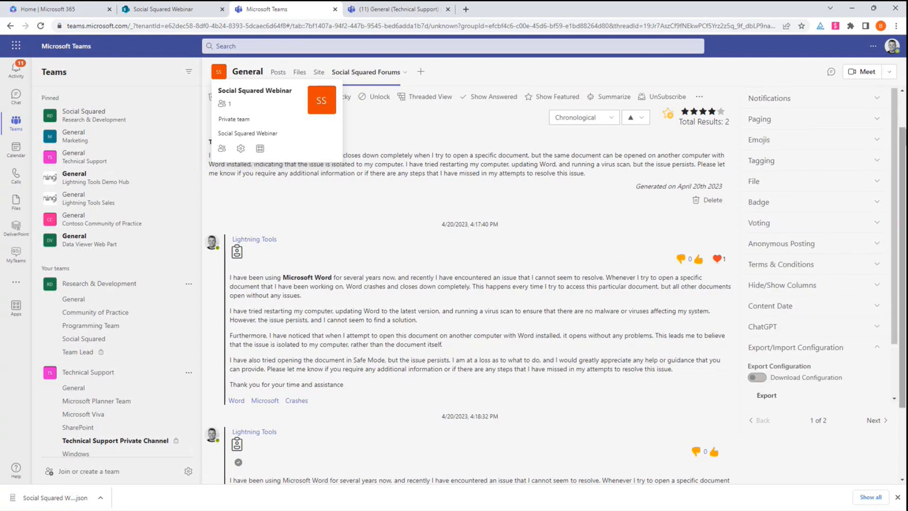
left_click_drag(902, 150, 901, 119)
left_click(883, 108)
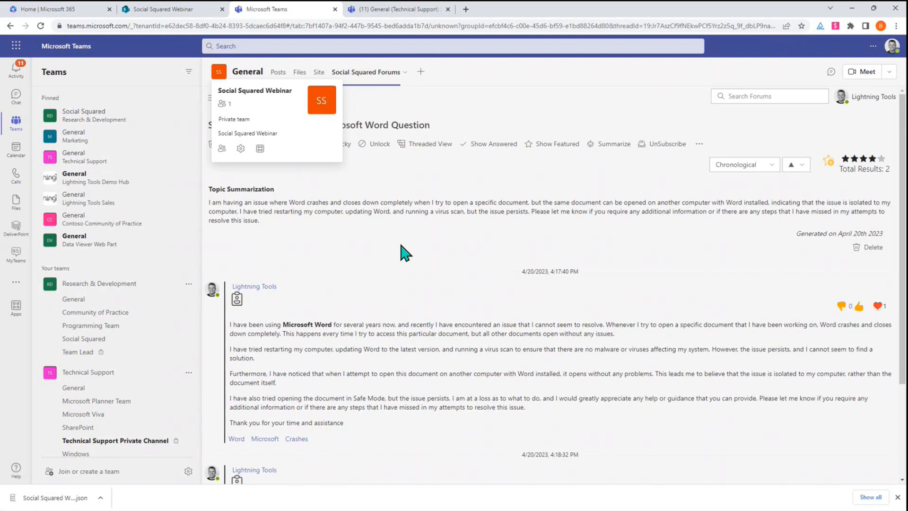
- Reopen the Teams tab's forum settings, turn Enable Votes off and back on, and collapse the Voting section
left_click(405, 73)
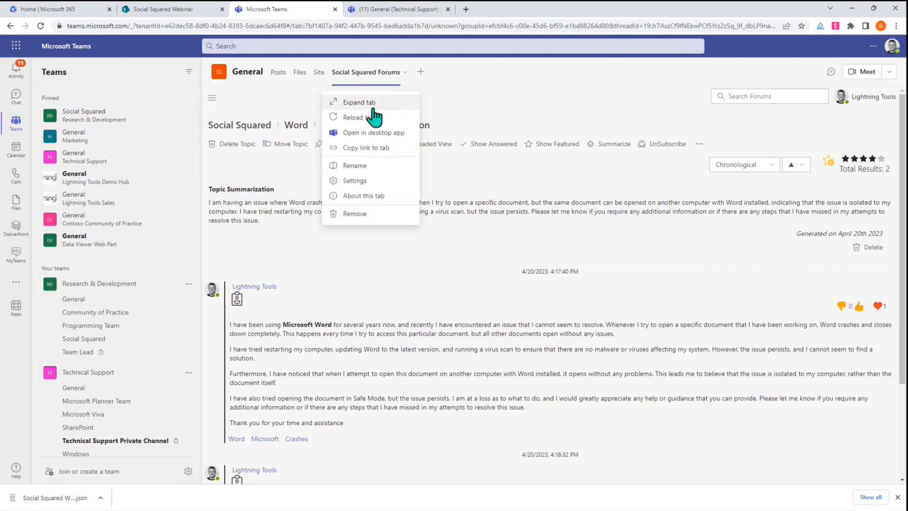
left_click(379, 181)
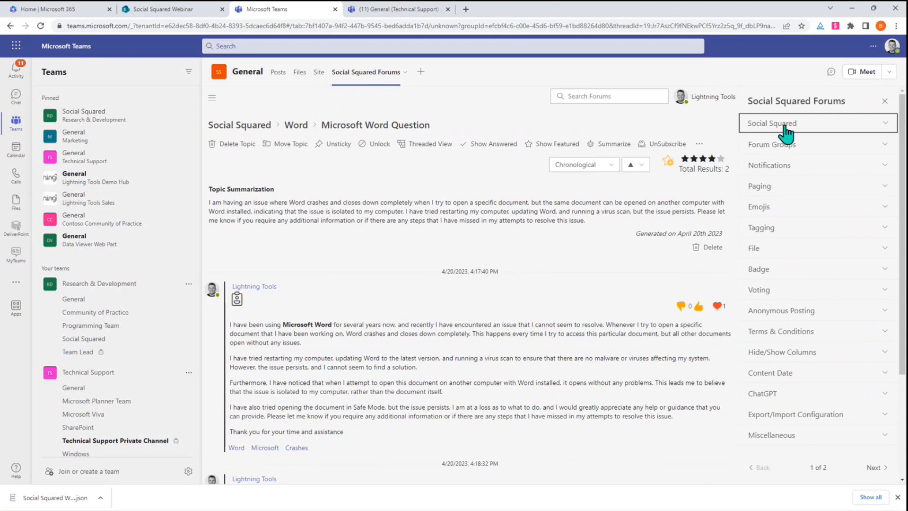
left_click(771, 291)
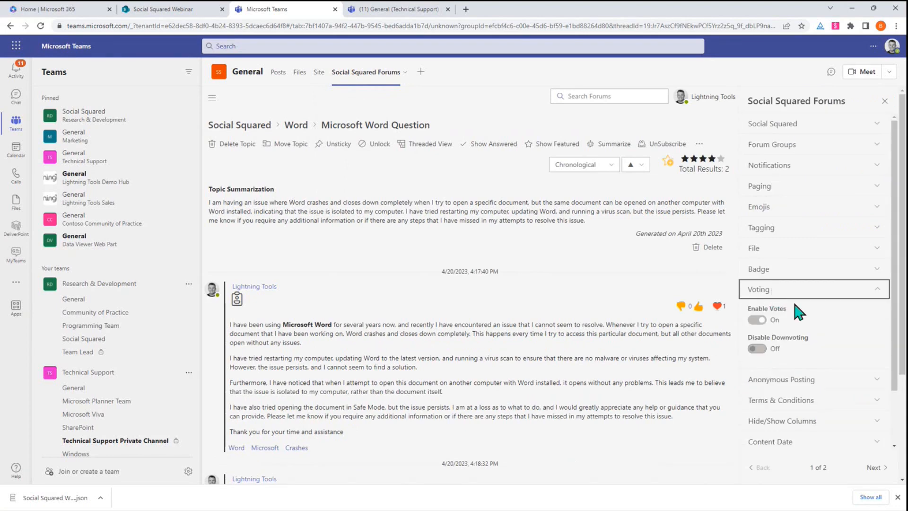
left_click(761, 321)
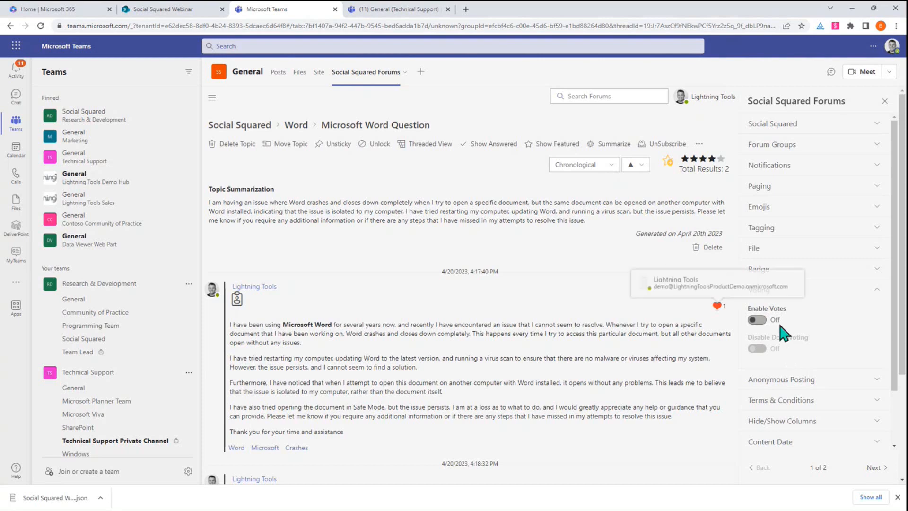
left_click(757, 320)
left_click(874, 291)
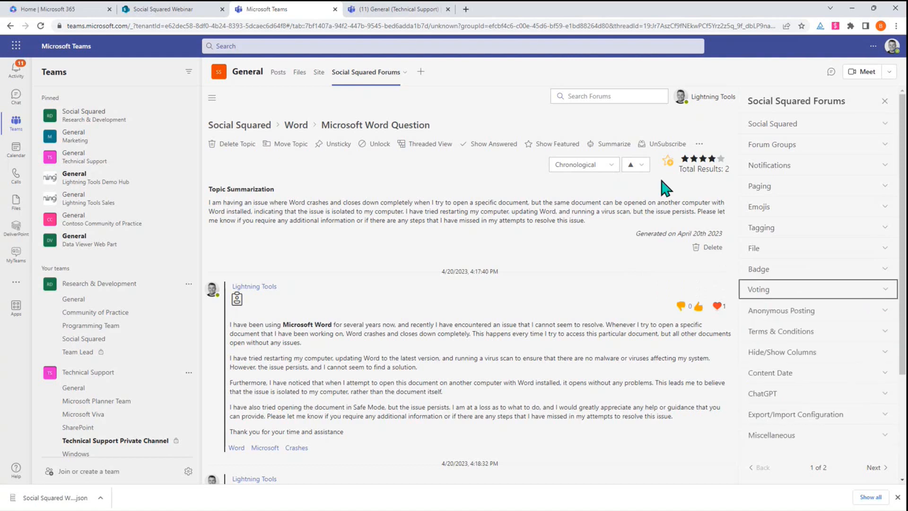
- Open Forum Settings, view the forums in the Hardware group, and return to the forum groups list
left_click(213, 98)
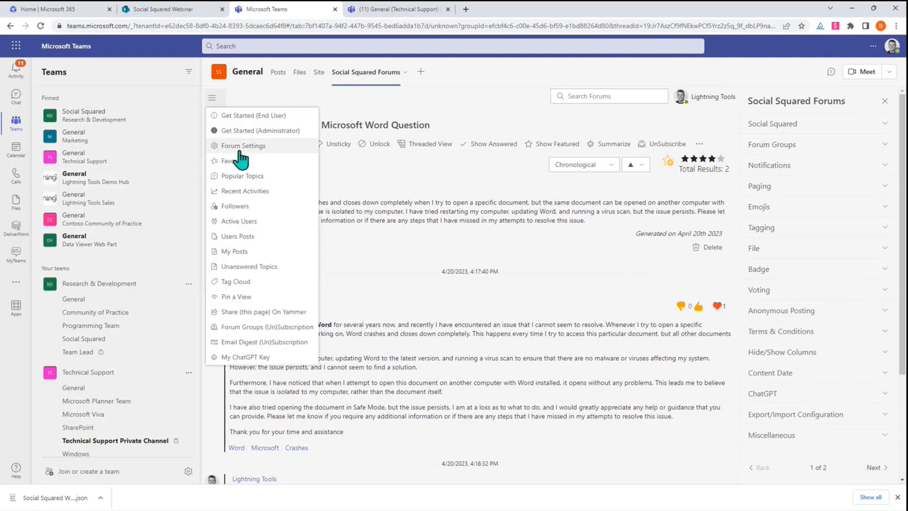
left_click(240, 150)
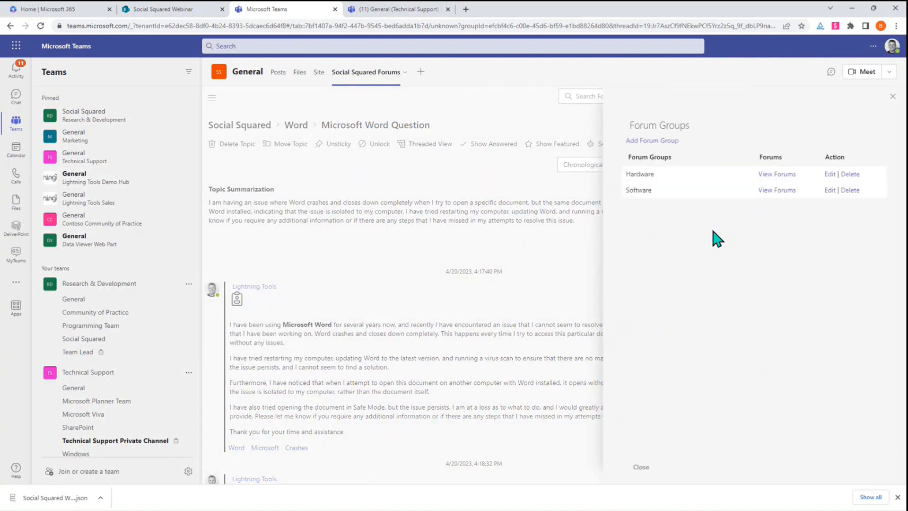
left_click(793, 175)
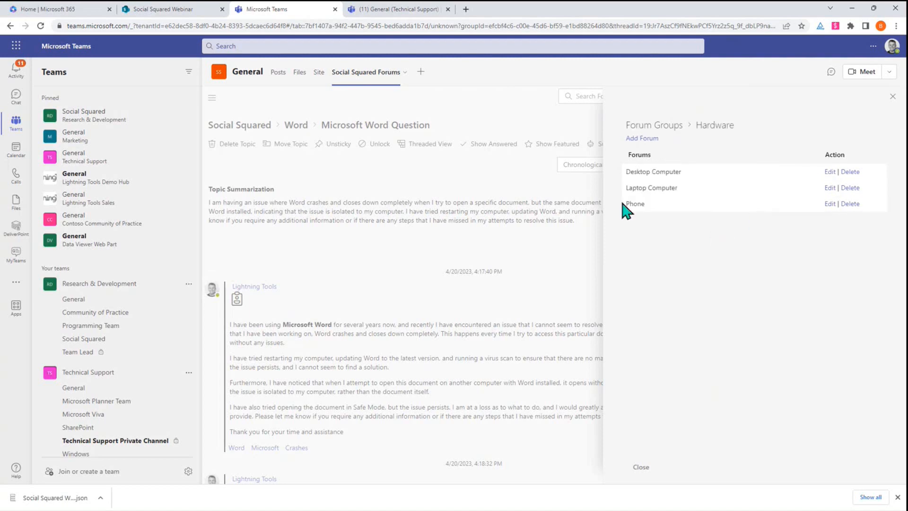
left_click(672, 133)
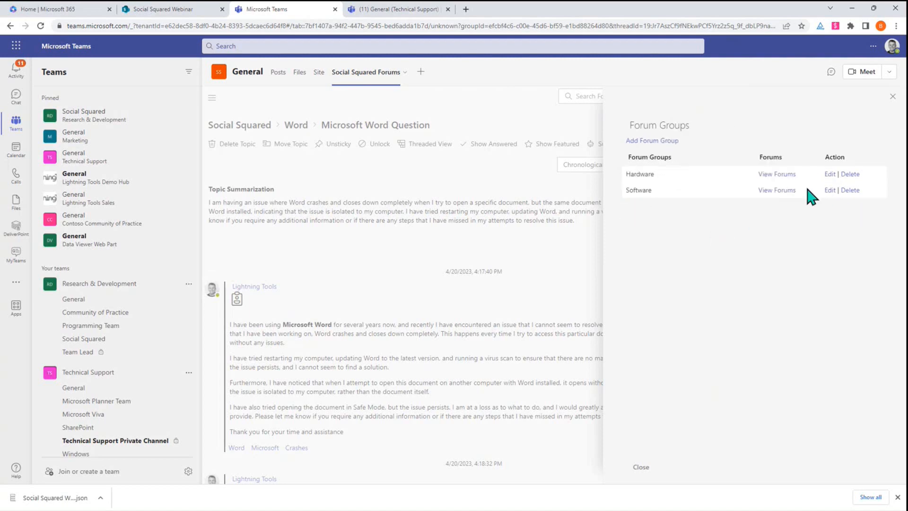
- Start a new forum in the Software group, titled CRM with the description New CRM Discussion
left_click(780, 191)
left_click(643, 139)
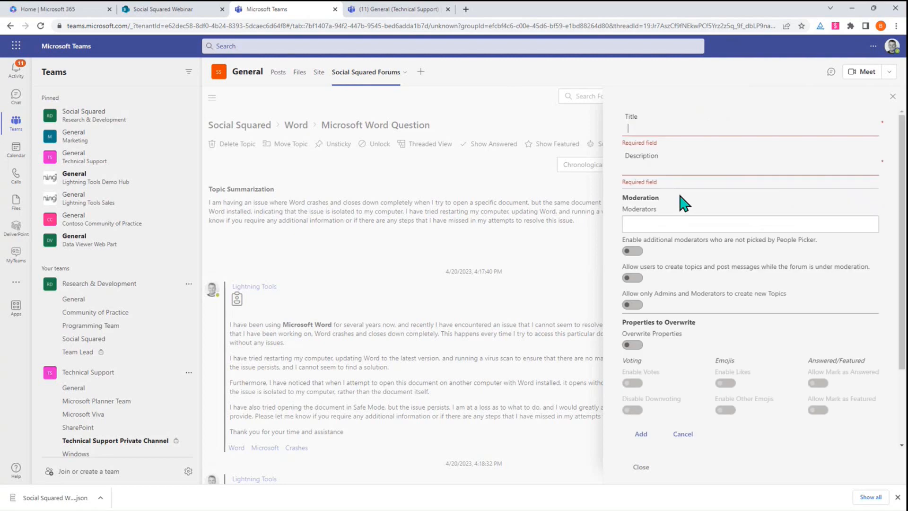
type("CRM")
left_click(715, 160)
type("New CRM Discussion")
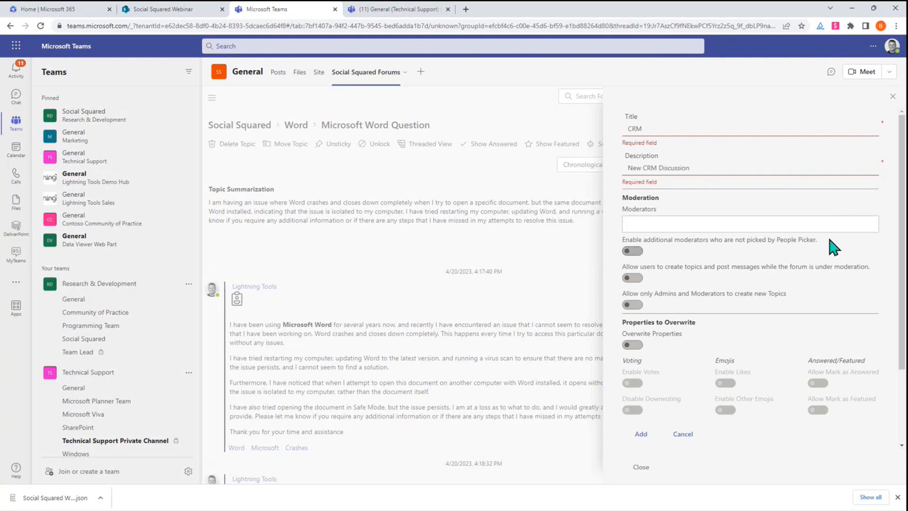
scroll(681, 347, "down", 2)
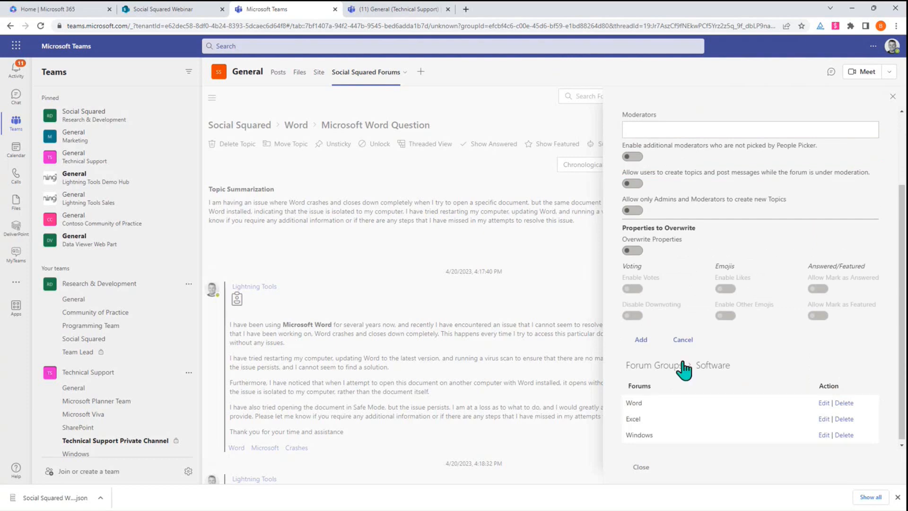
- Turn on Overwrite Properties, Enable Votes and Disable Downvoting for the CRM forum, add it, and close the settings
left_click(633, 251)
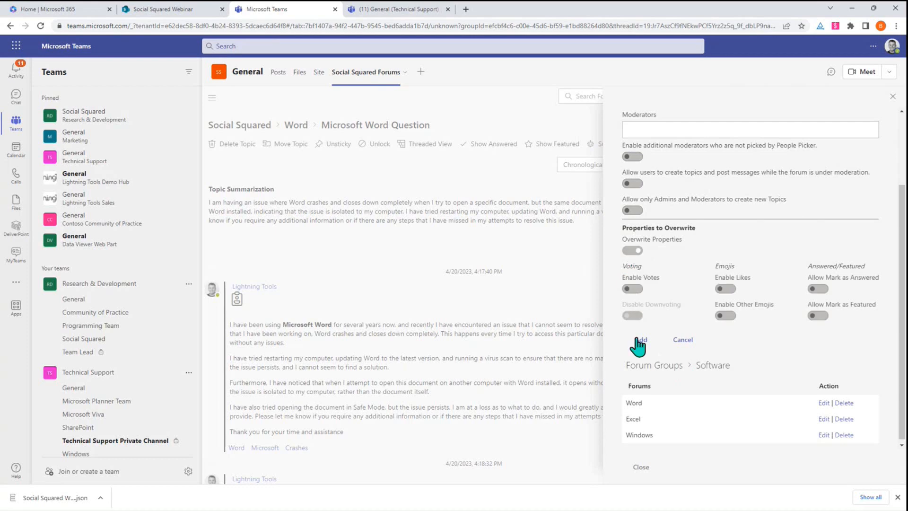
left_click(632, 288)
left_click(633, 316)
left_click(641, 341)
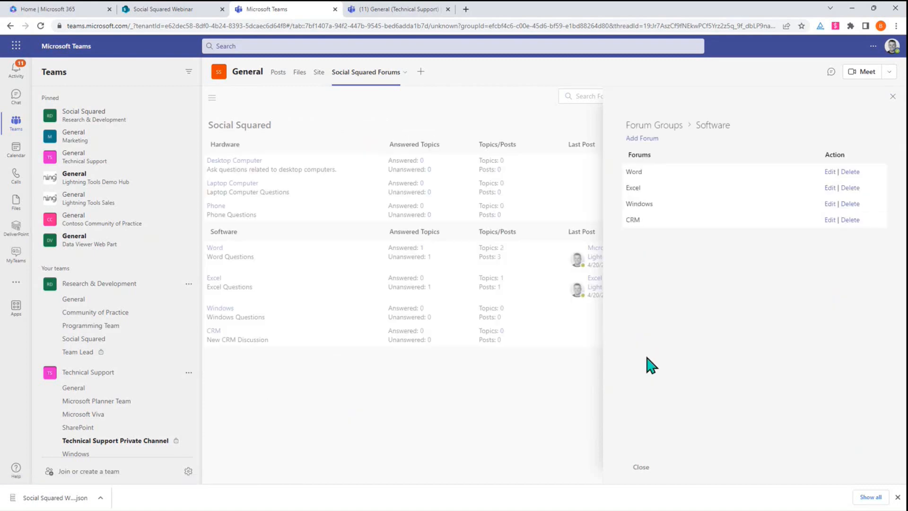
left_click(639, 466)
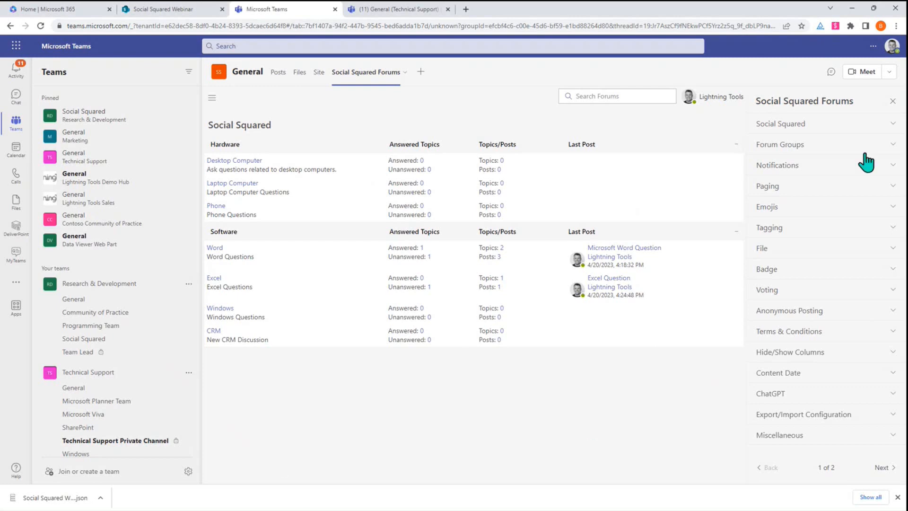
left_click(893, 101)
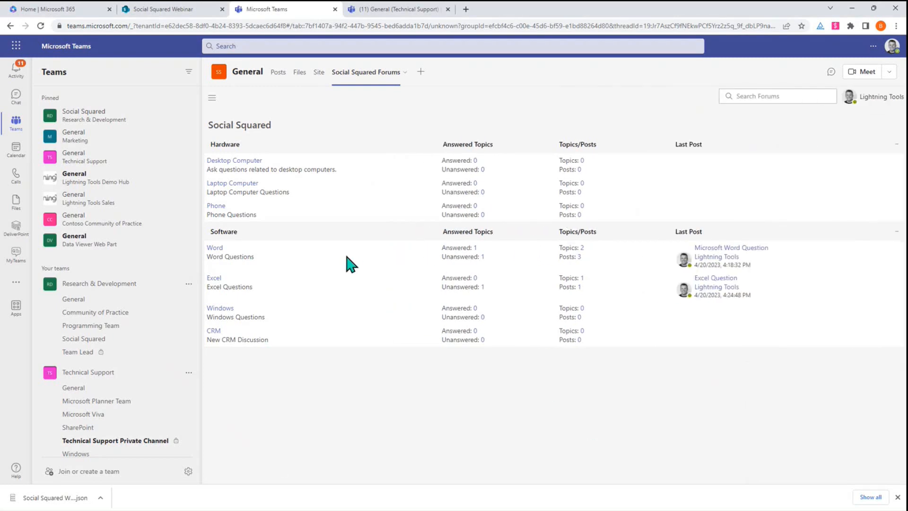
- Subscribe to the Word forum with Topic-only subscription off, and view its Microsoft Word Question topic before returning to the forums overview
left_click(211, 251)
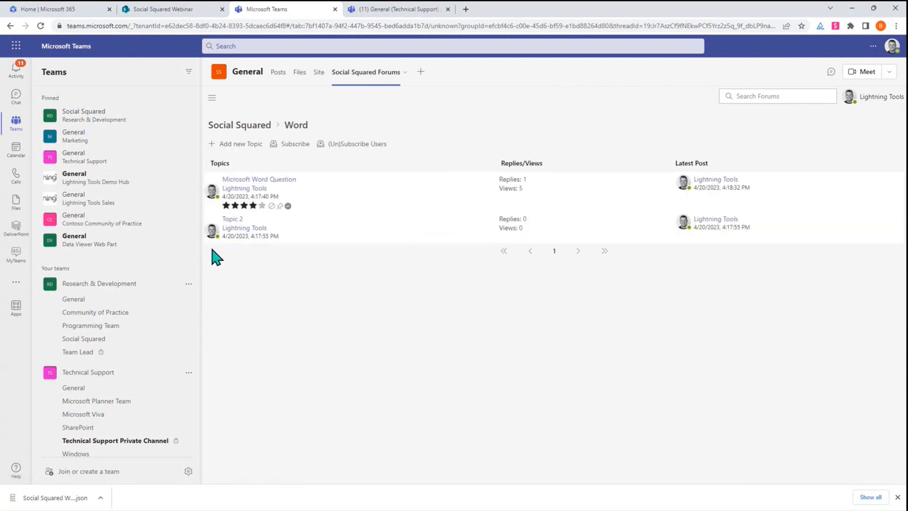
left_click(304, 149)
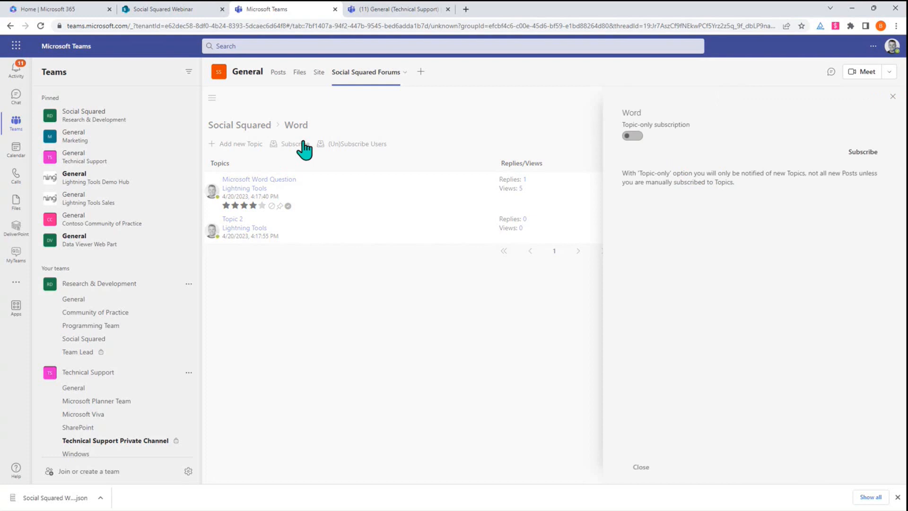
left_click(634, 136)
left_click(633, 137)
left_click(864, 153)
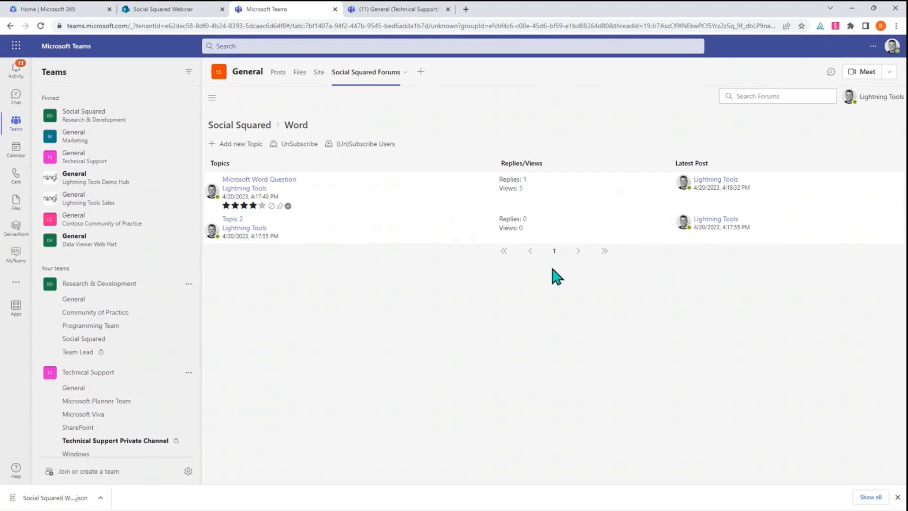
left_click(272, 184)
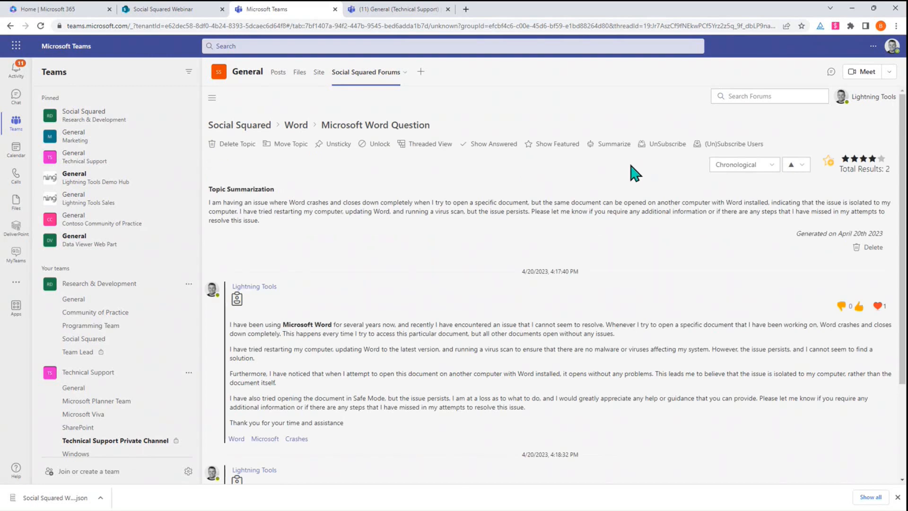
left_click(255, 126)
- Subscribe to all forums in the Hardware and Software forum groups and save the subscription
left_click(211, 97)
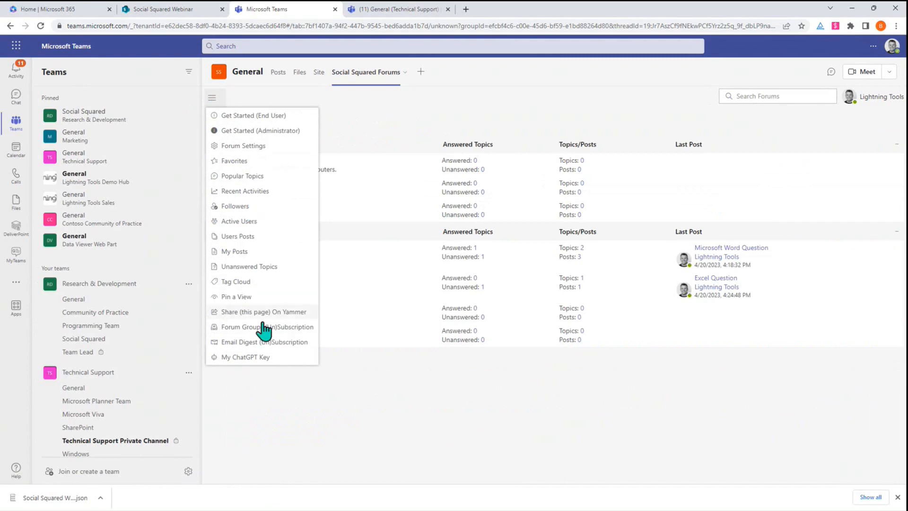
left_click(237, 327)
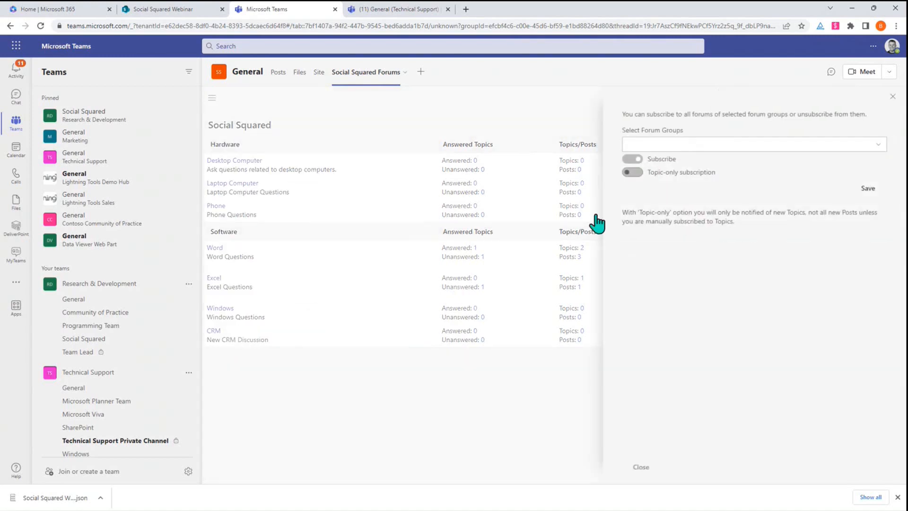
left_click(746, 147)
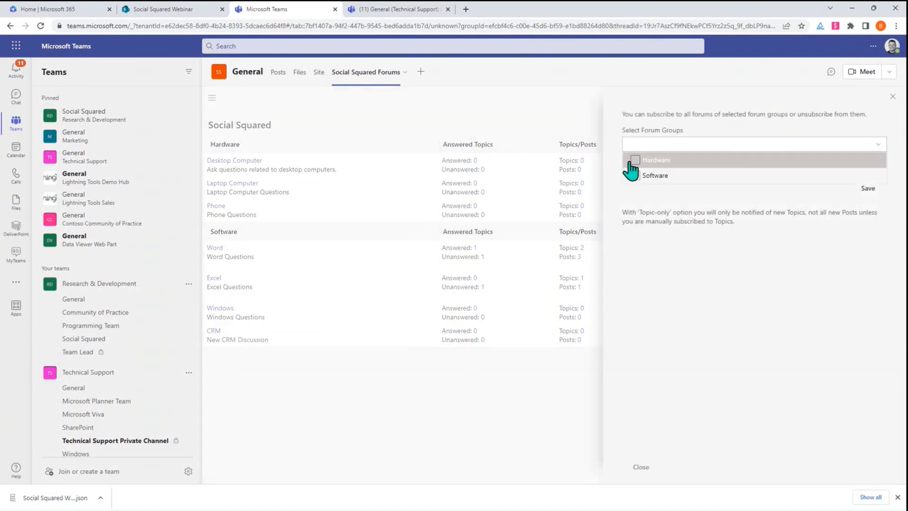
left_click(635, 160)
left_click(635, 176)
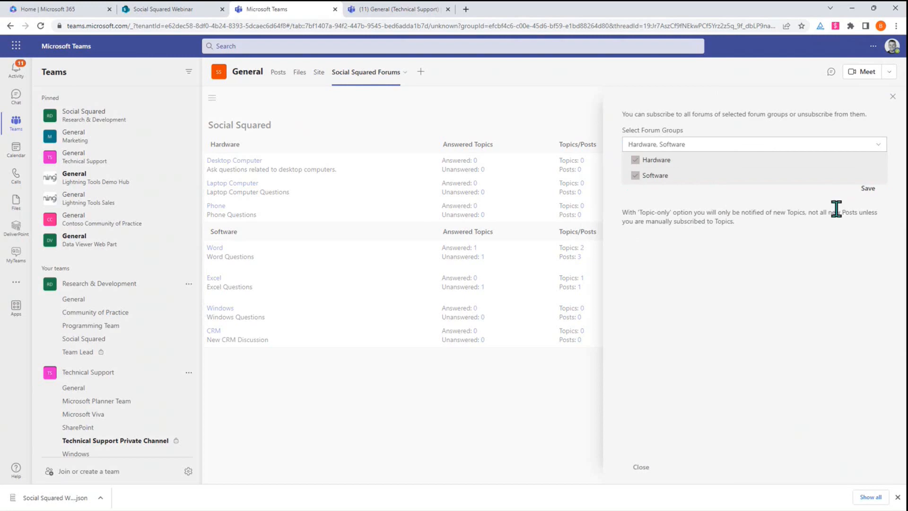
left_click(825, 282)
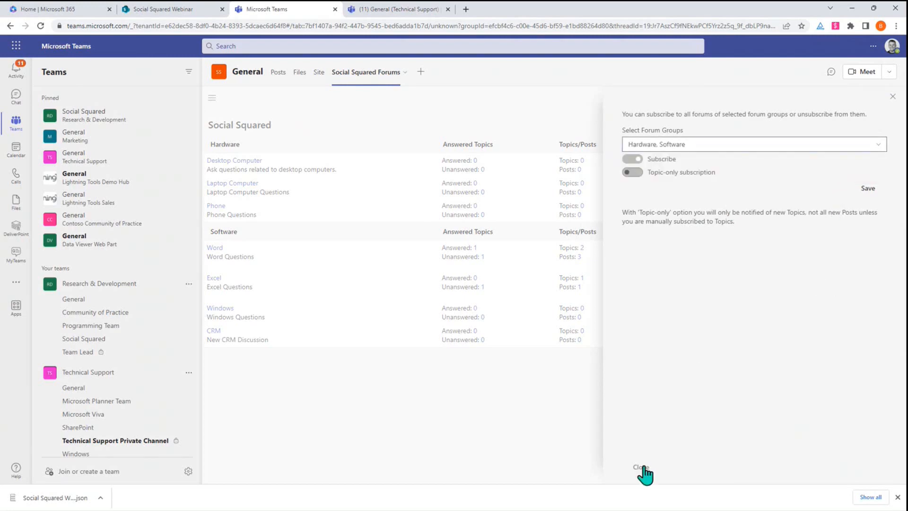
left_click(868, 189)
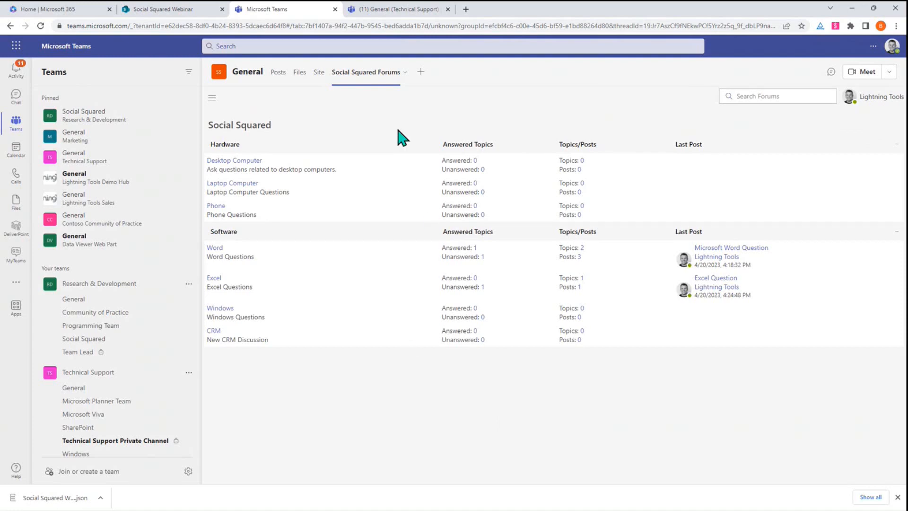
- Open the Social Squared Forums tab's settings and examine the Notifications options, then collapse that section
left_click(401, 74)
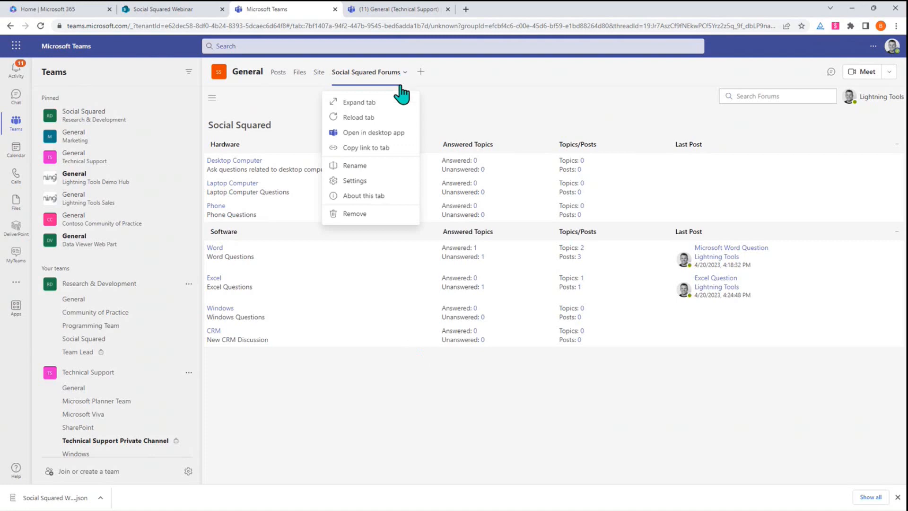
left_click(362, 181)
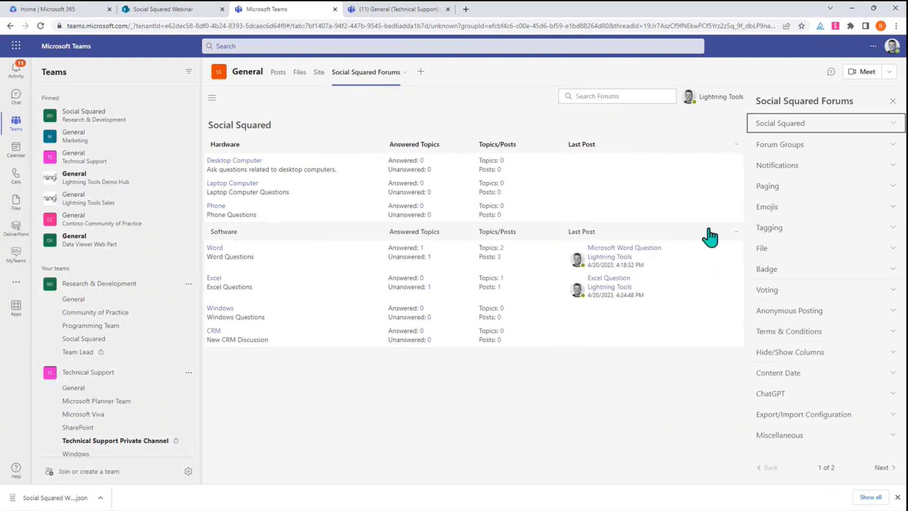
left_click(821, 165)
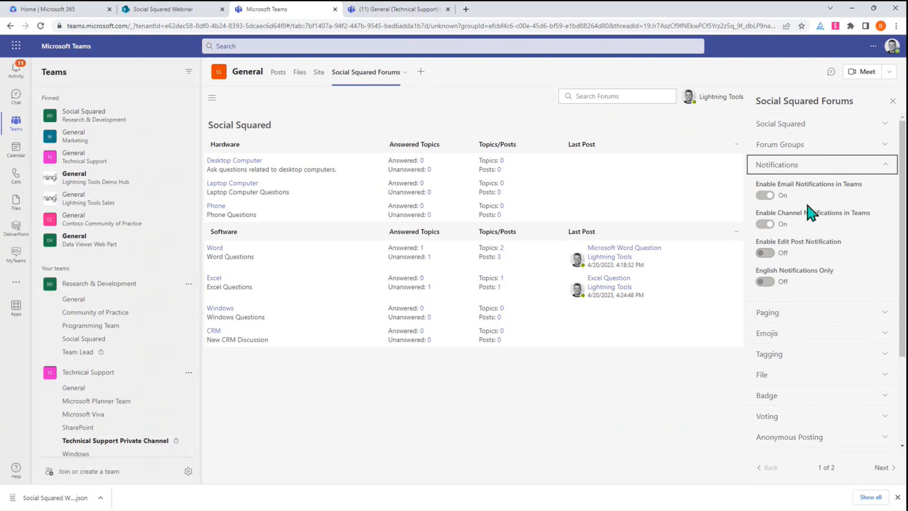
left_click(821, 171)
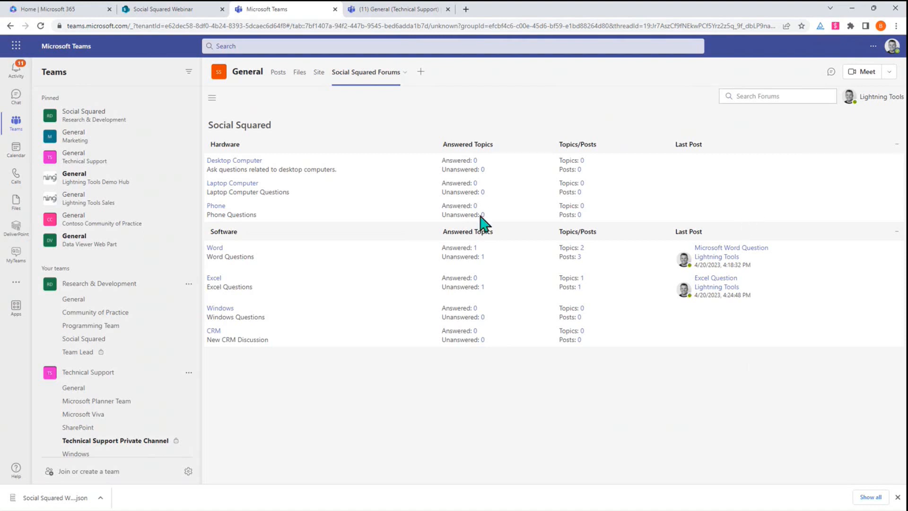
- Subscribe to the Email Digest, save the choice, and dismiss the browser's downloads bar
left_click(211, 98)
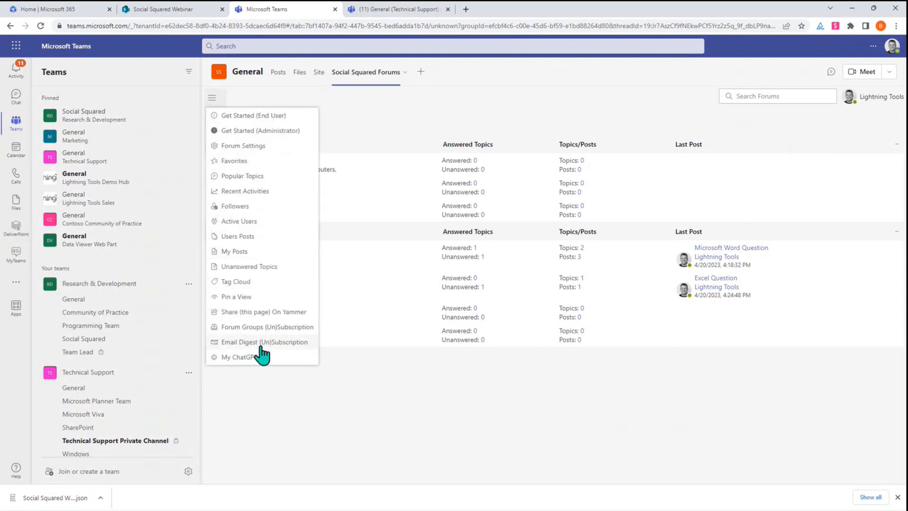
left_click(284, 347)
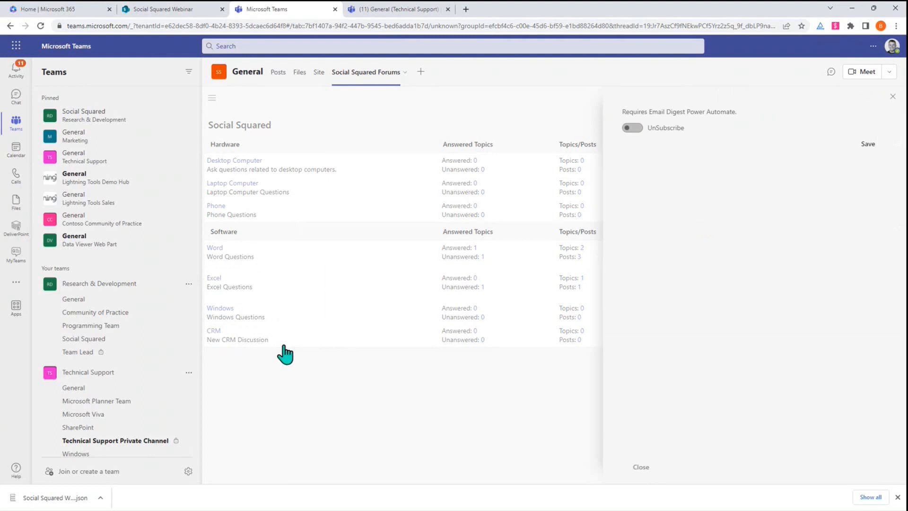
left_click(633, 127)
left_click(867, 144)
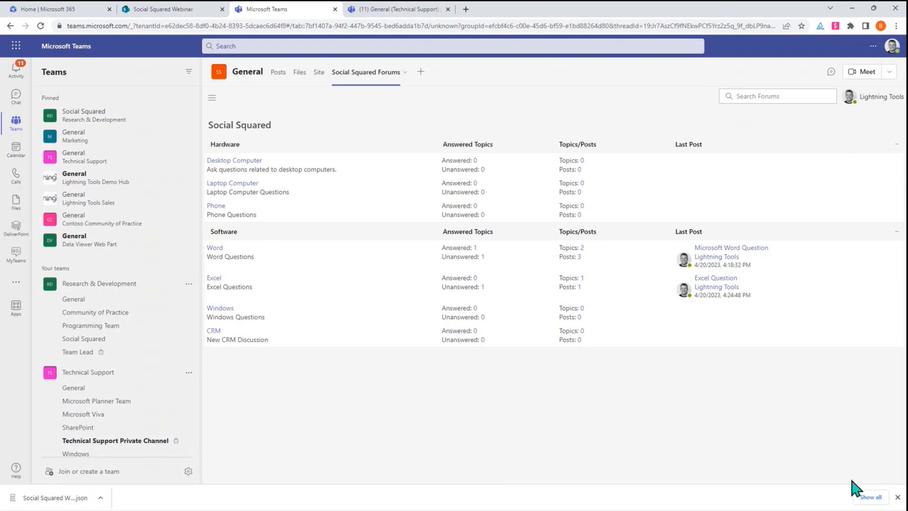
left_click(897, 498)
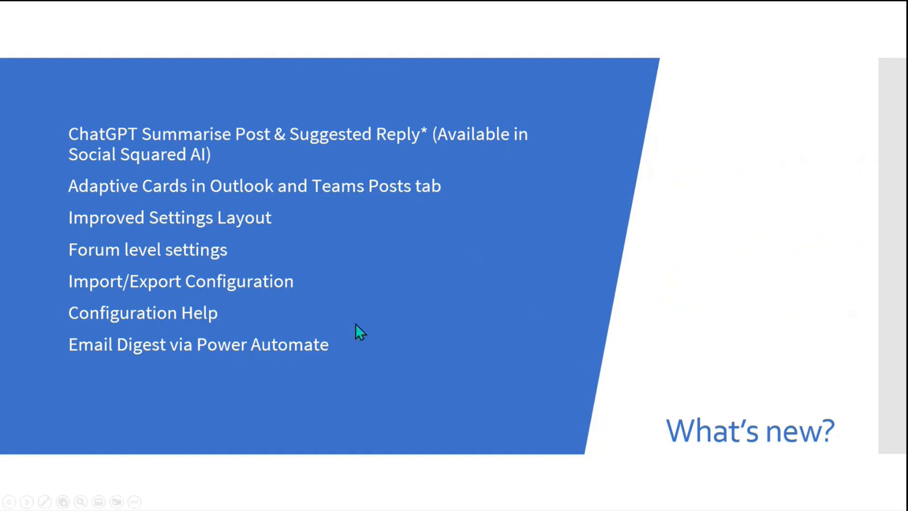
left_click(518, 306)
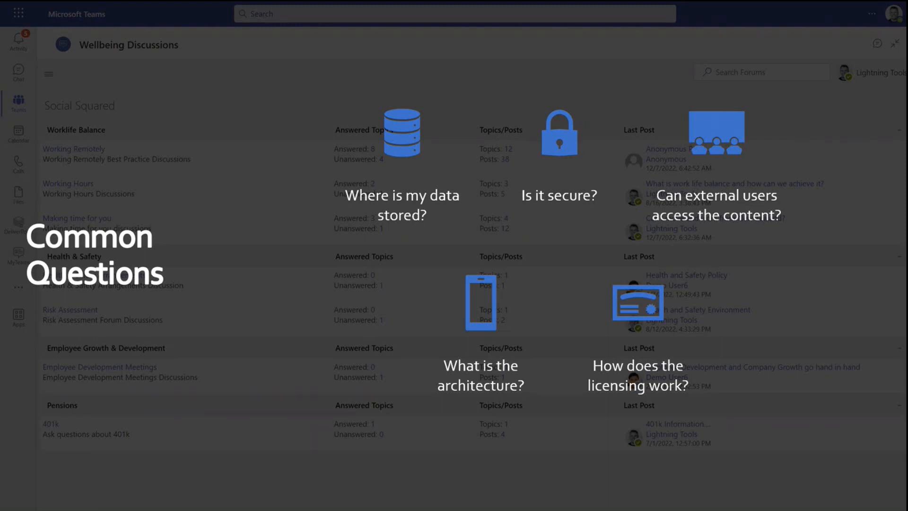
left_click(393, 352)
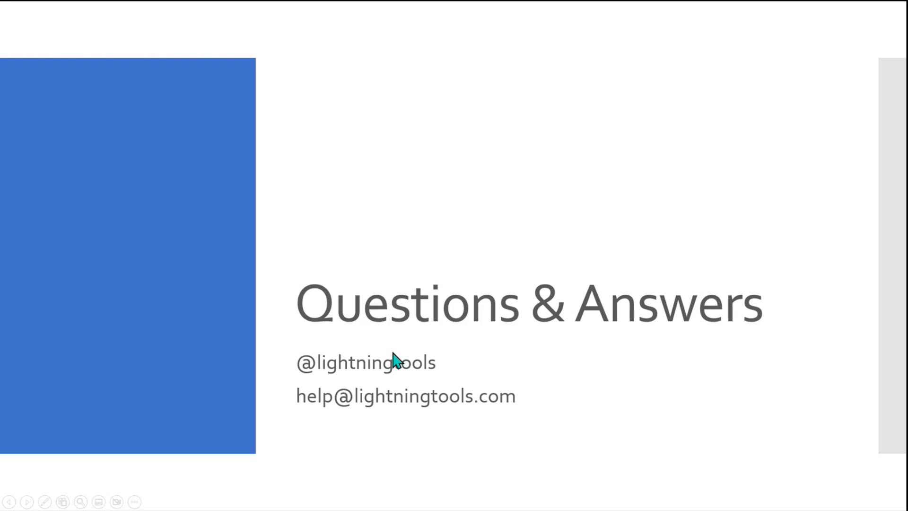